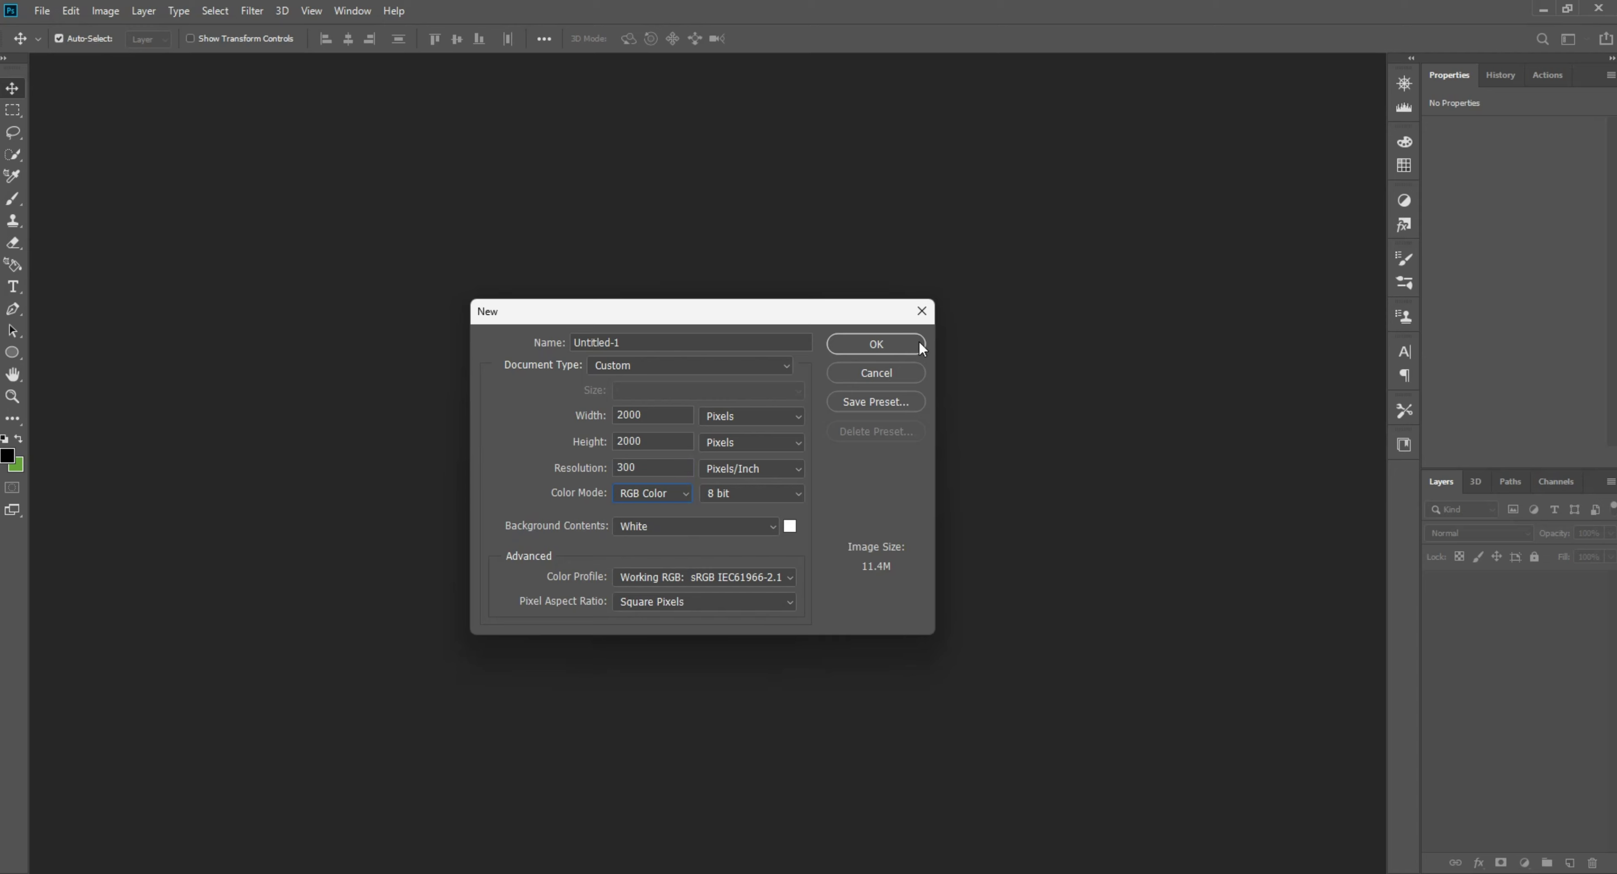
Create a new blank document and place the Pringles can image 00.png into it
left_click(889, 343)
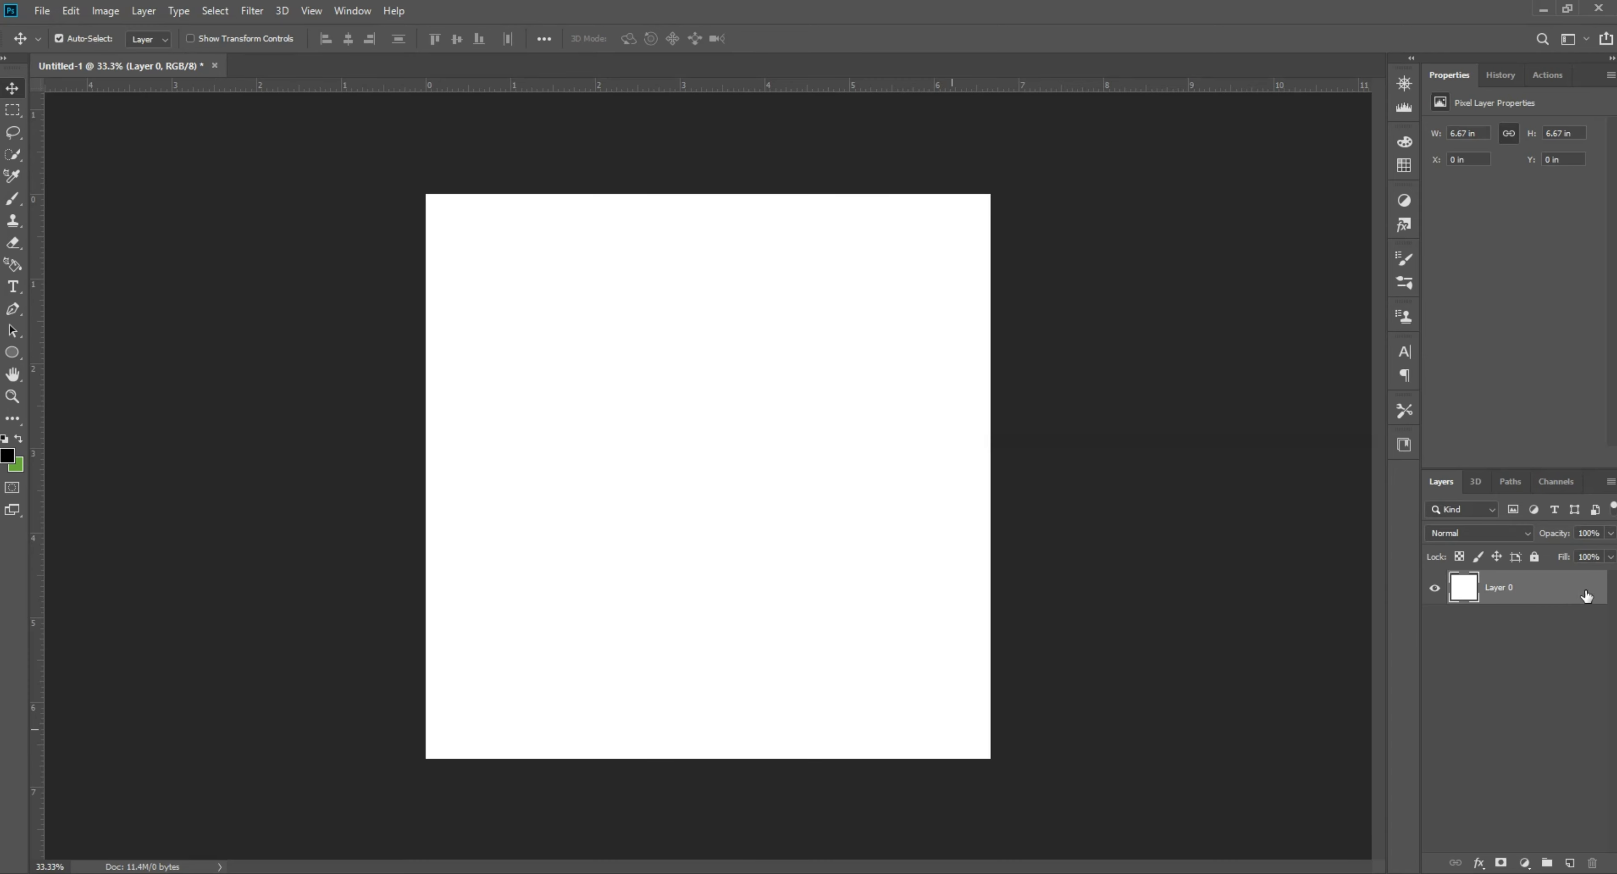
left_click(917, 872)
left_click(662, 280)
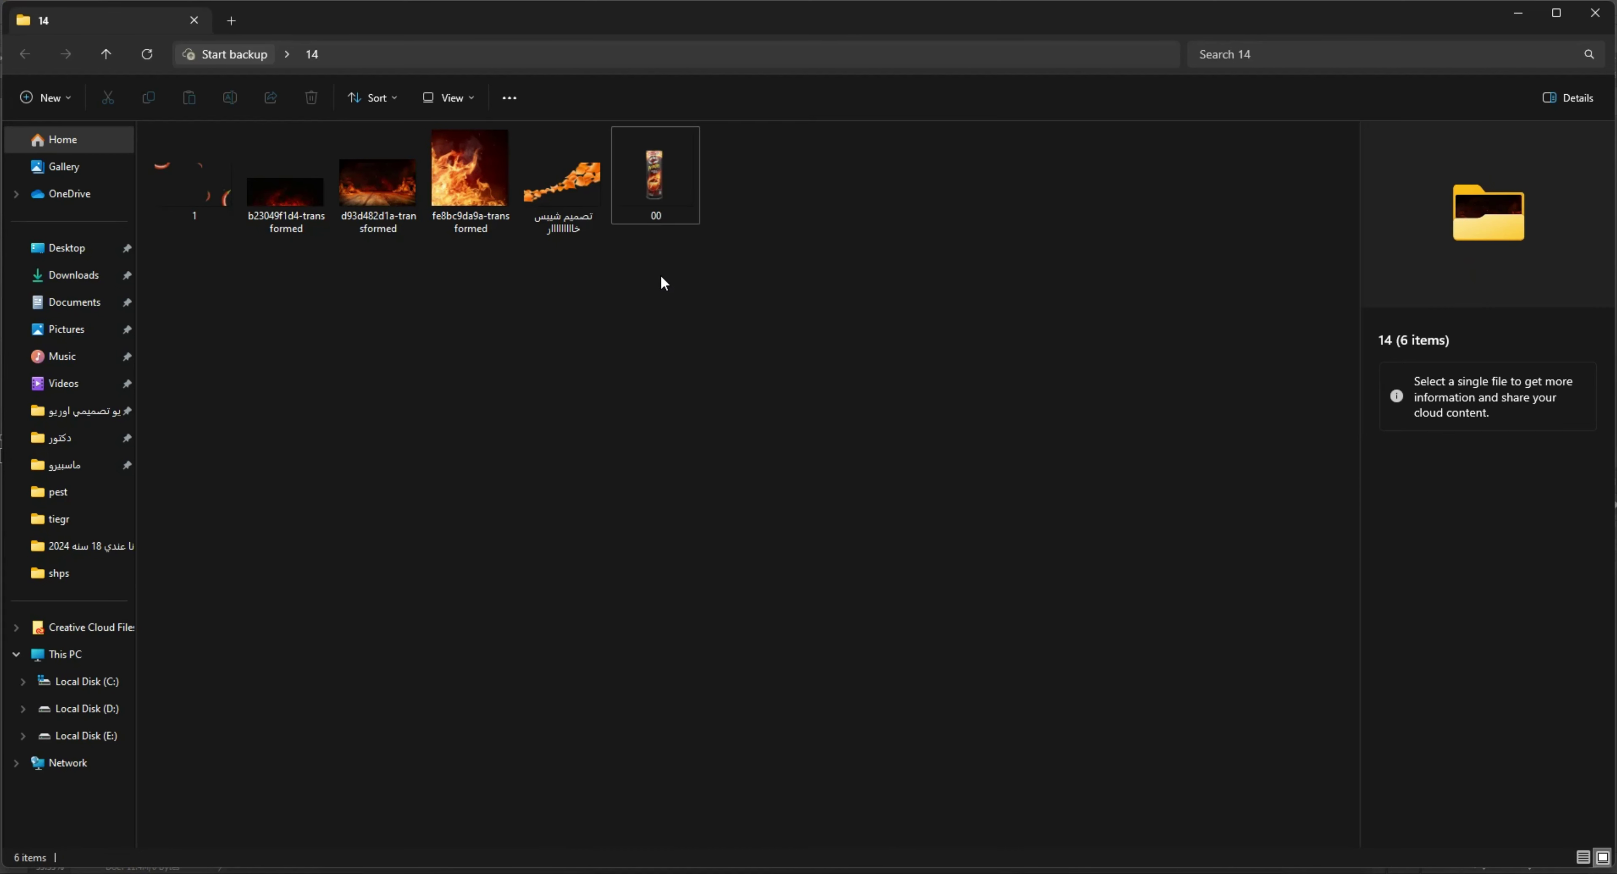
left_click_drag(657, 213, 659, 430)
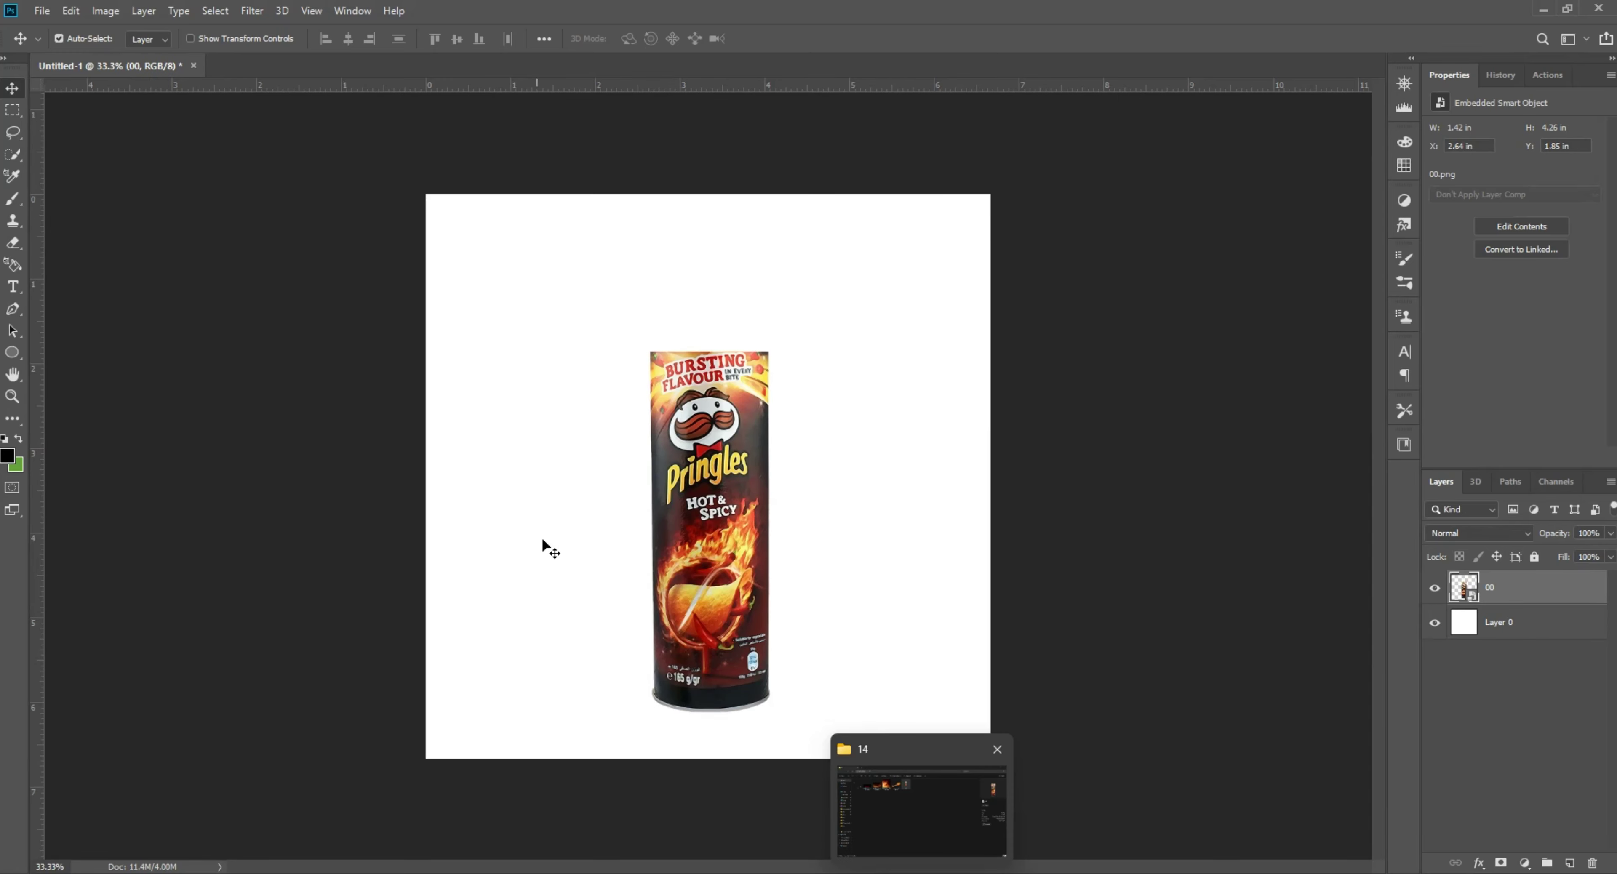
Place the d93d482d1a fiery table image below the can layer and lower it so the can stands on it
left_click(921, 873)
left_click(621, 441)
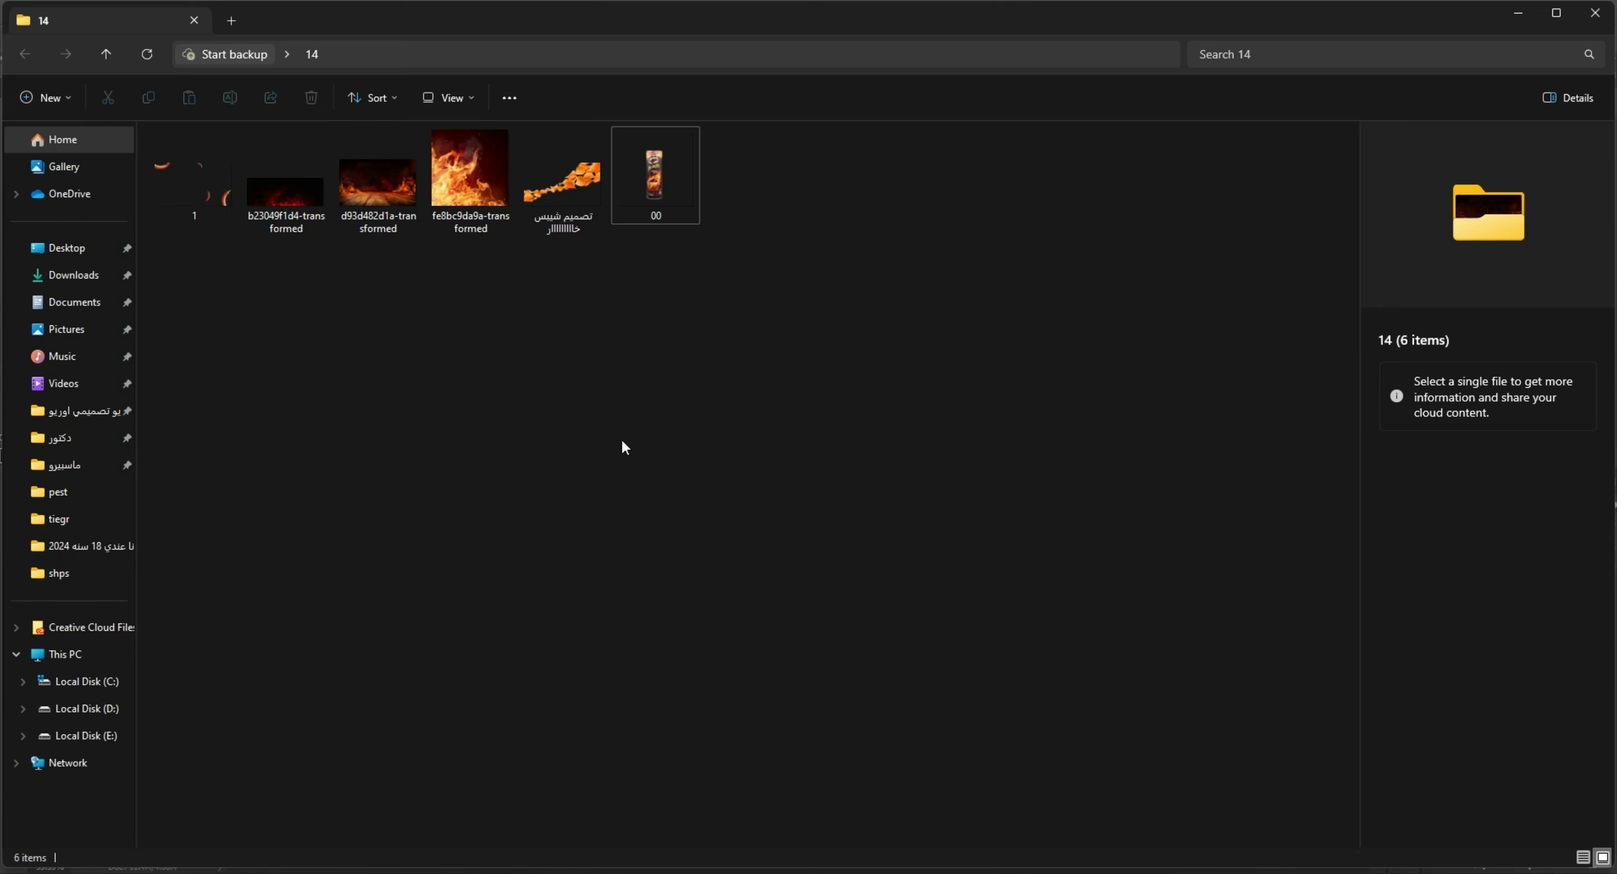
left_click_drag(376, 182, 675, 524)
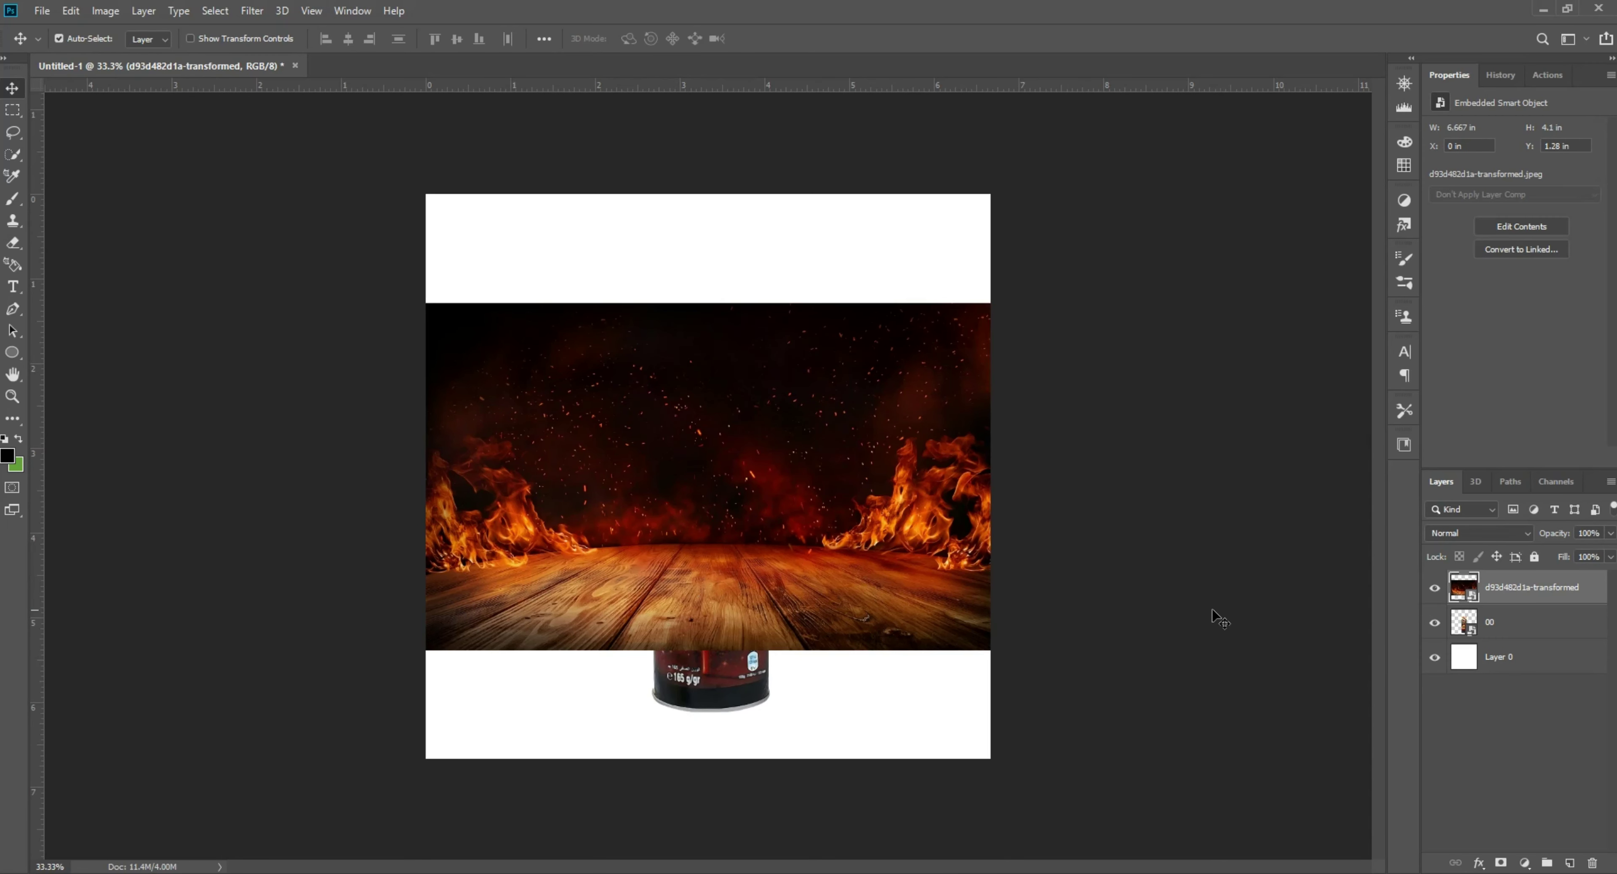
left_click_drag(1481, 590, 1481, 639)
left_click_drag(839, 450, 839, 556)
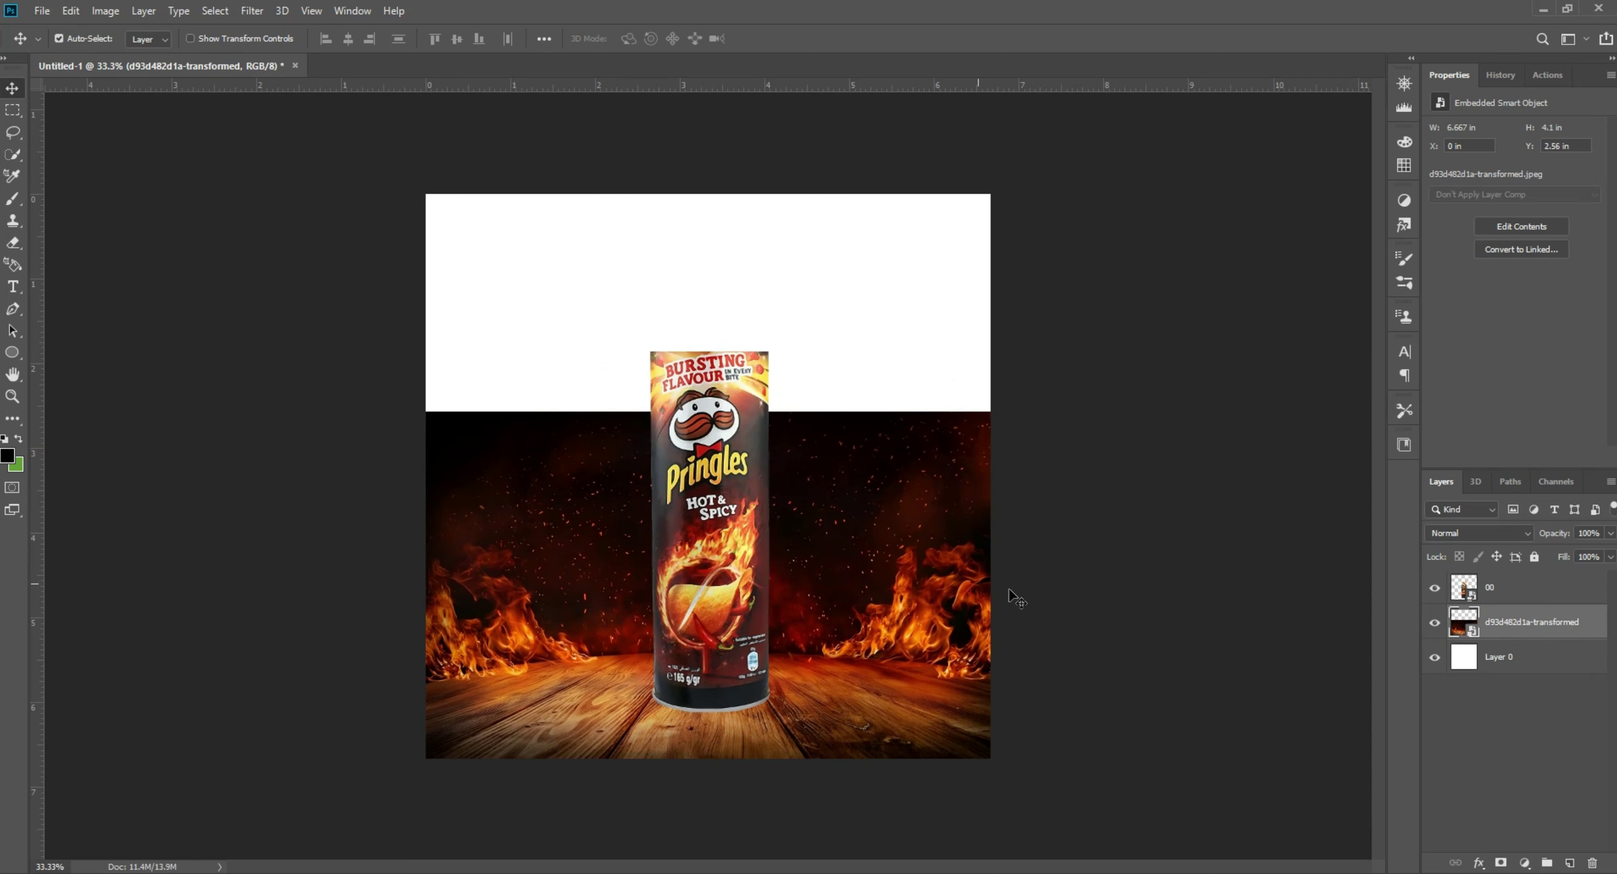
Give Layer 0 a near-black #080202 Color Overlay
left_click(1550, 660)
double_click(1564, 672)
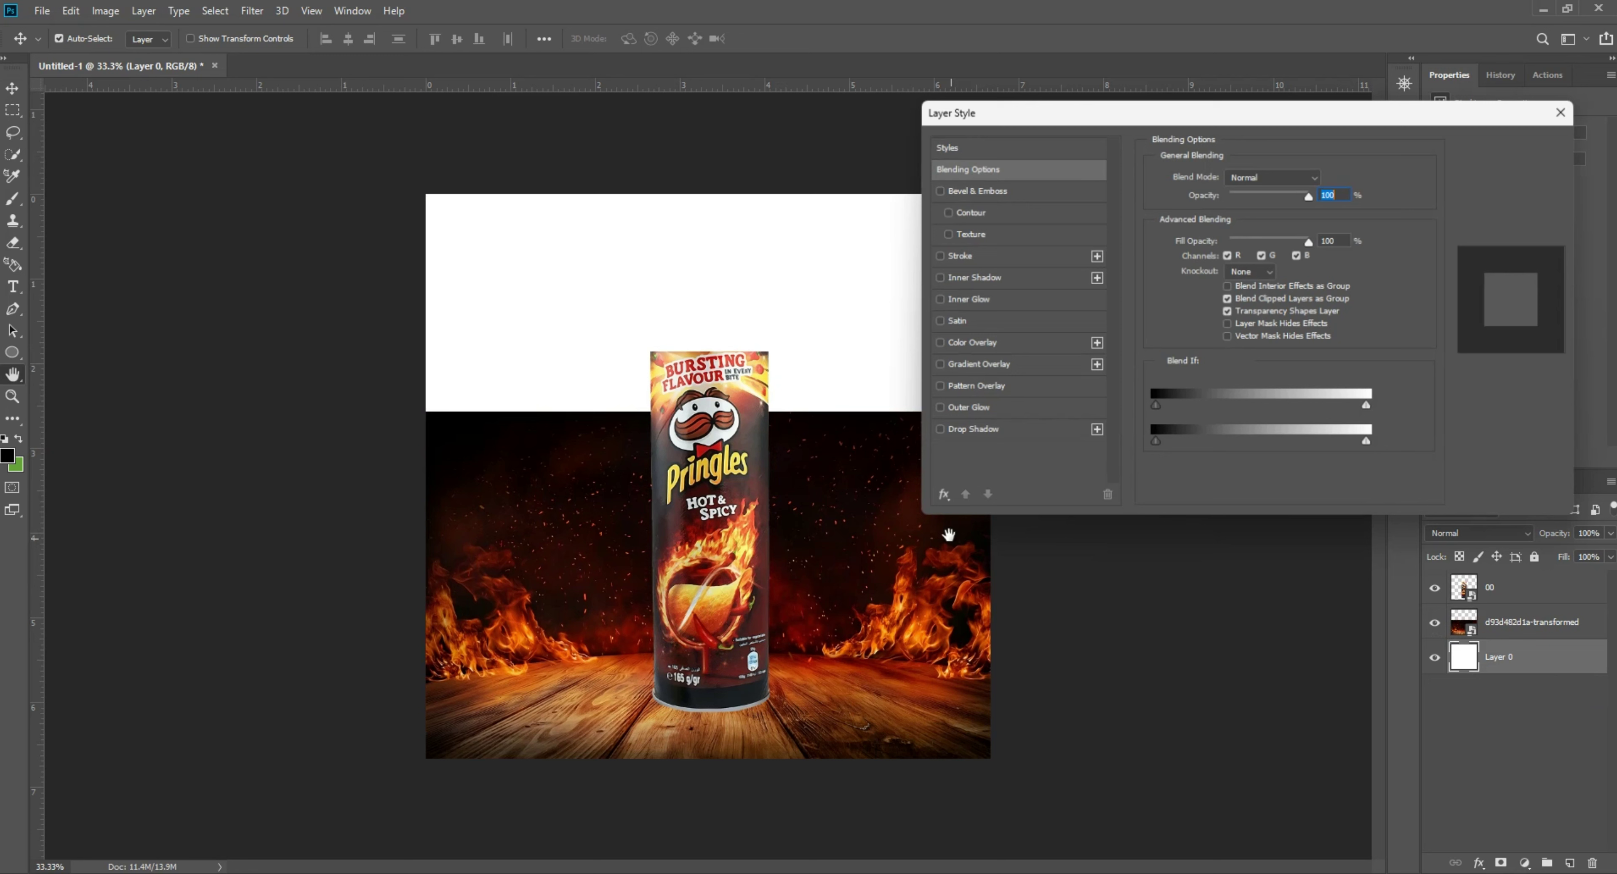
left_click(963, 343)
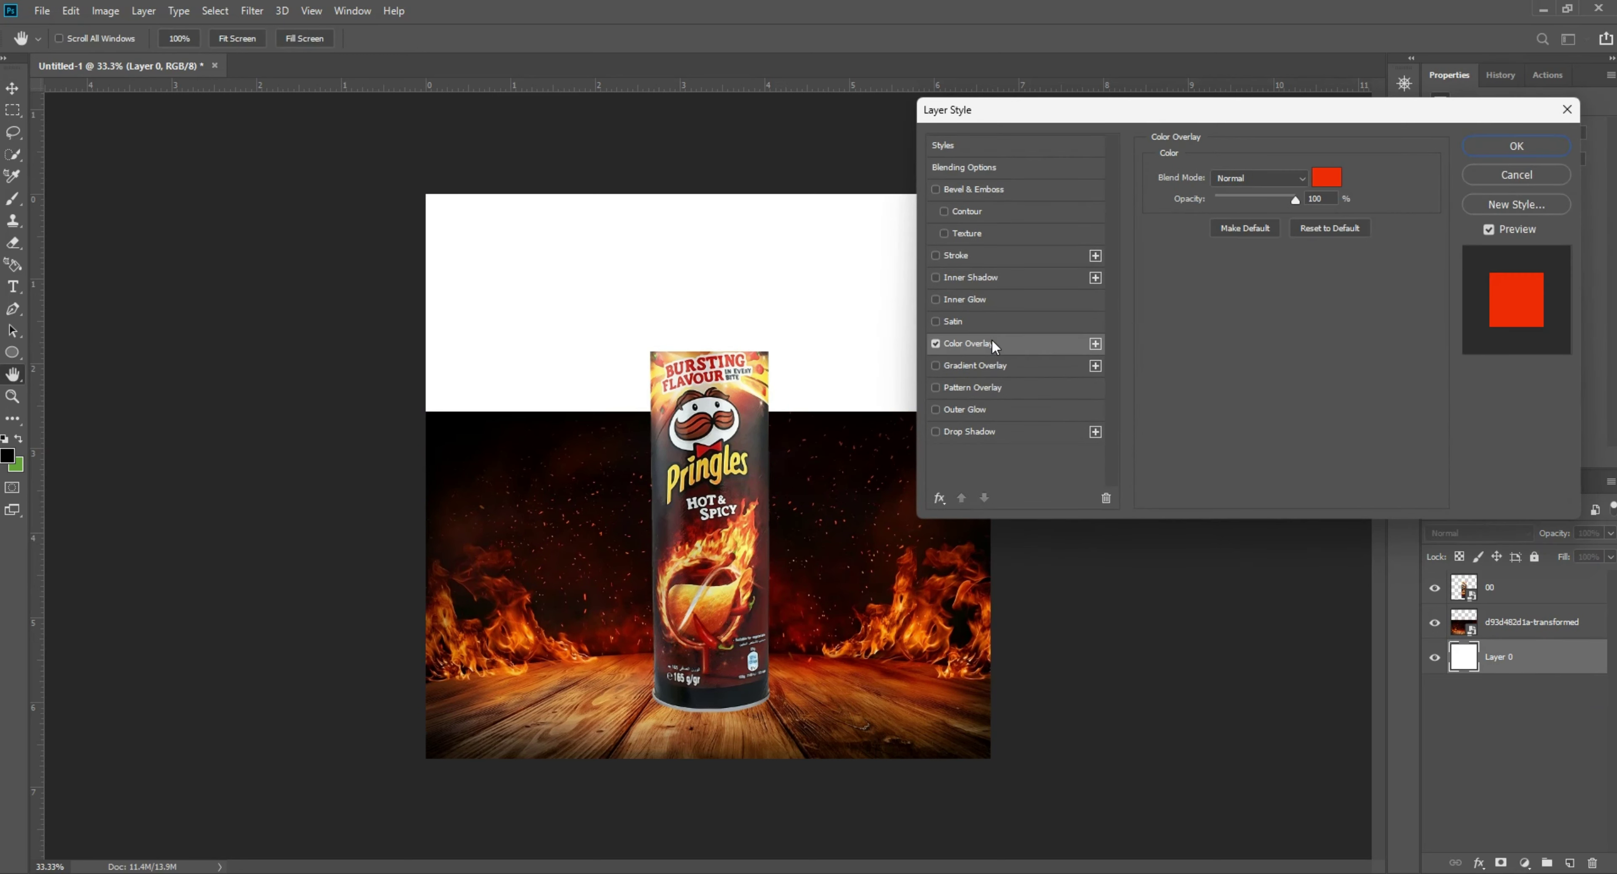
left_click(1321, 180)
left_click(635, 413)
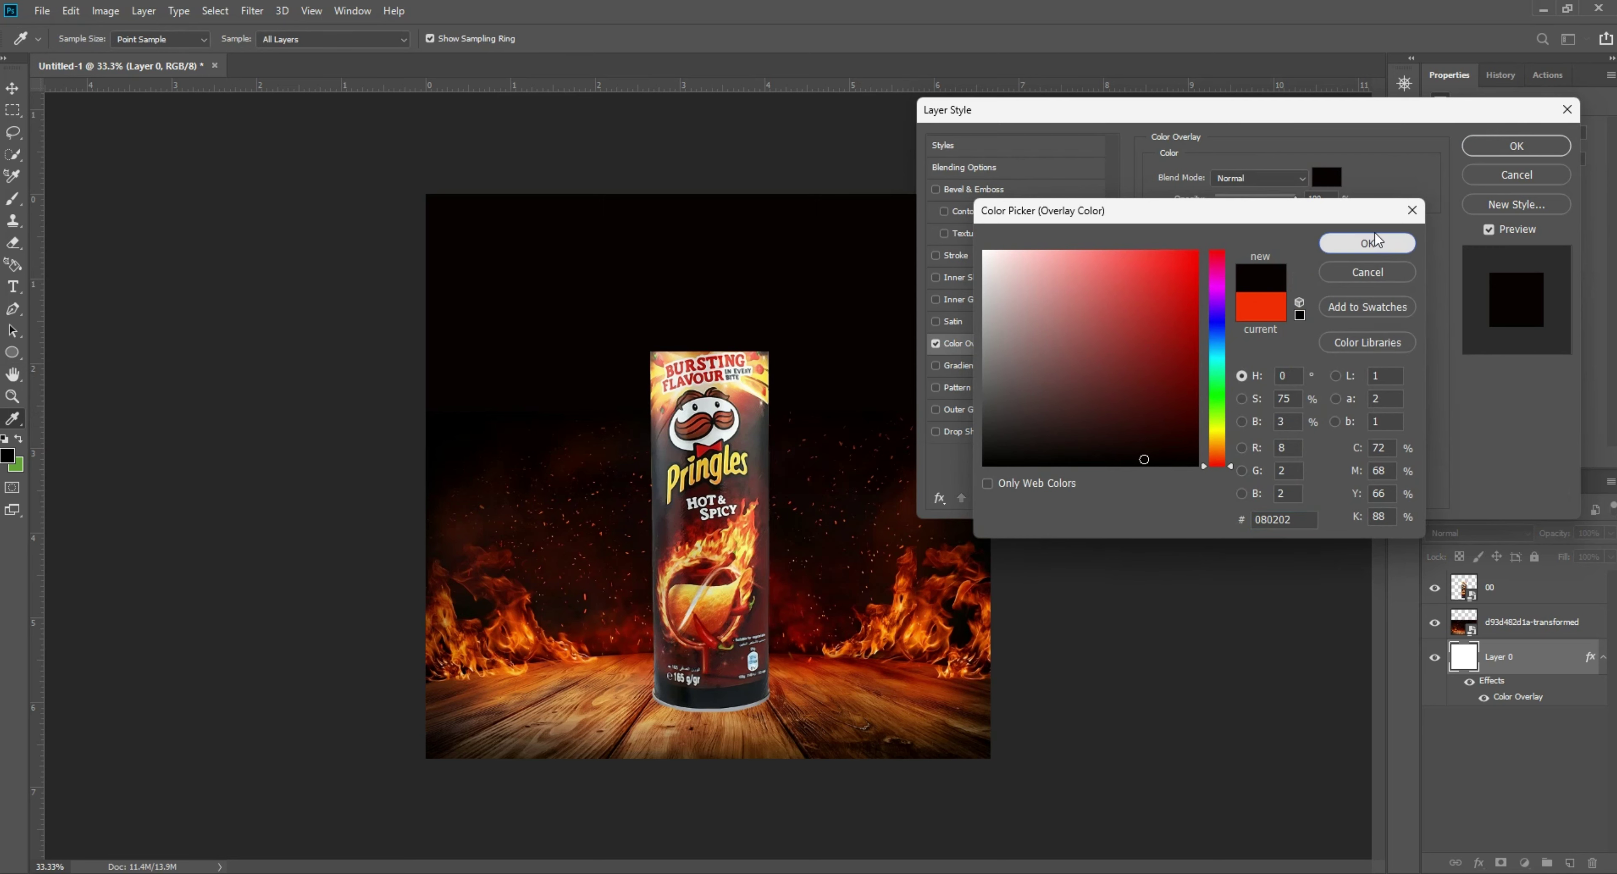
left_click(1367, 242)
left_click(1516, 145)
Add a layer mask to the fiery table layer and pick the Gradient tool, fitting the image in view
scroll(502, 351, "up", 3)
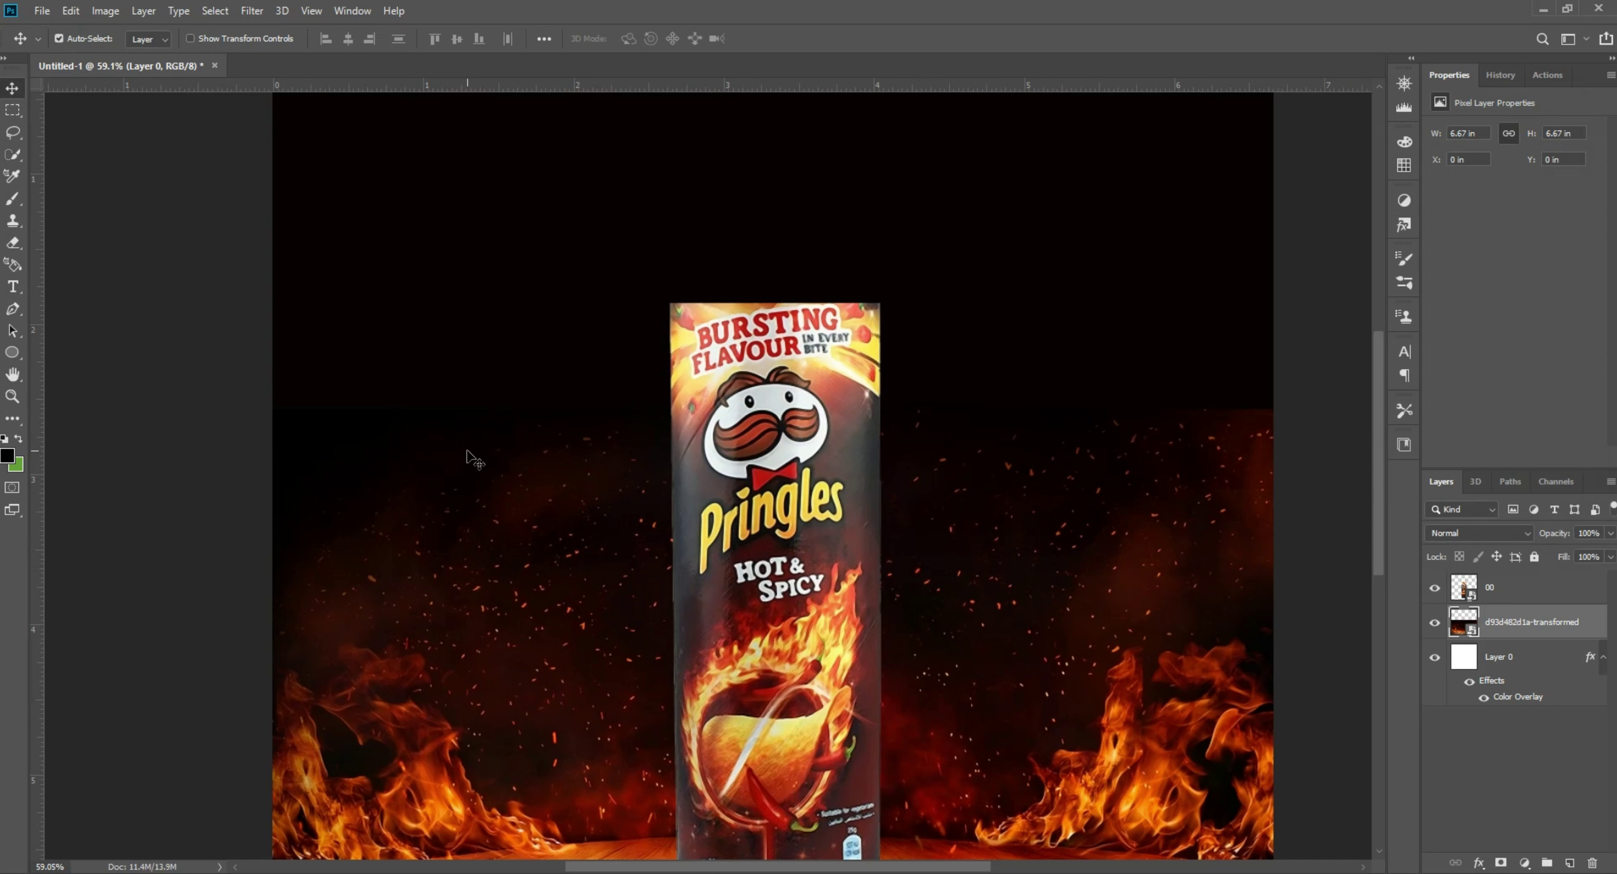
left_click(474, 460)
left_click(1501, 863)
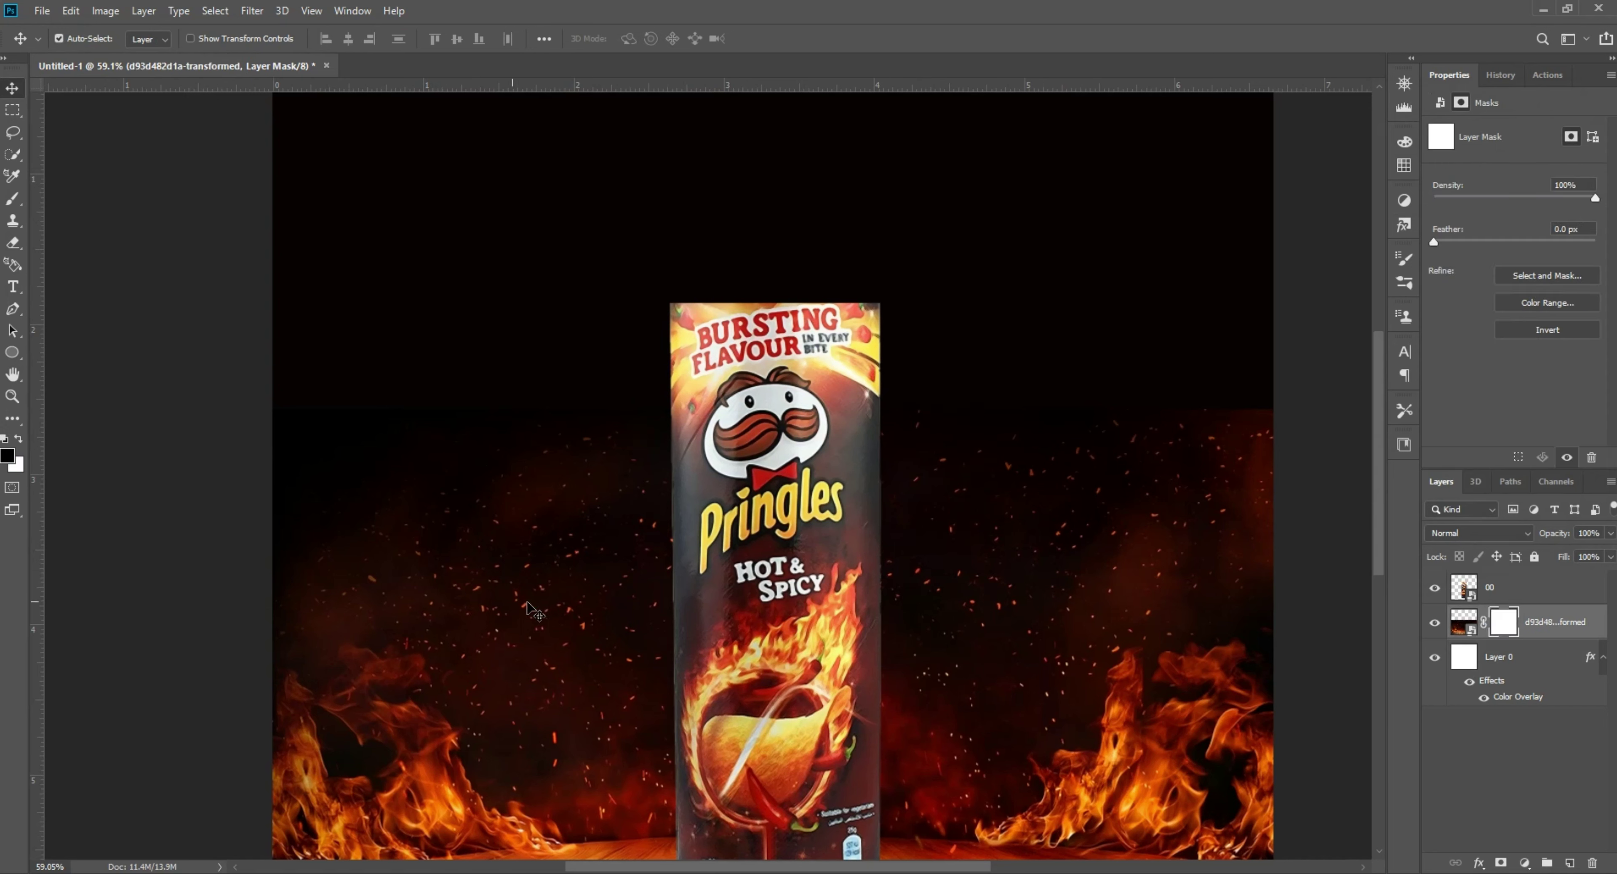
right_click(14, 418)
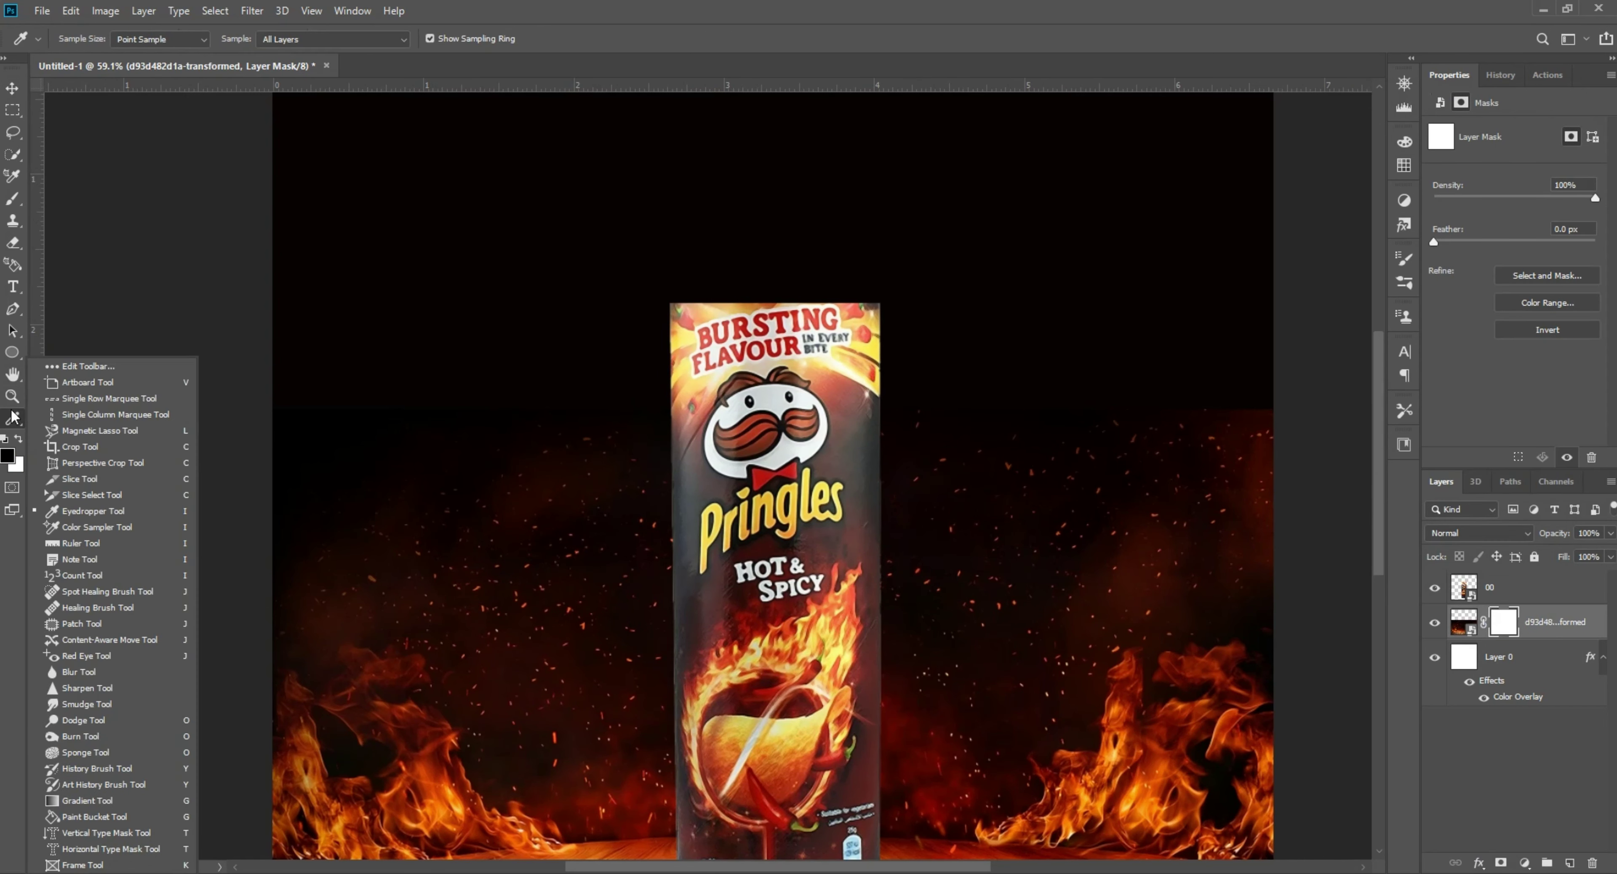
left_click(94, 805)
key("ctrl+0")
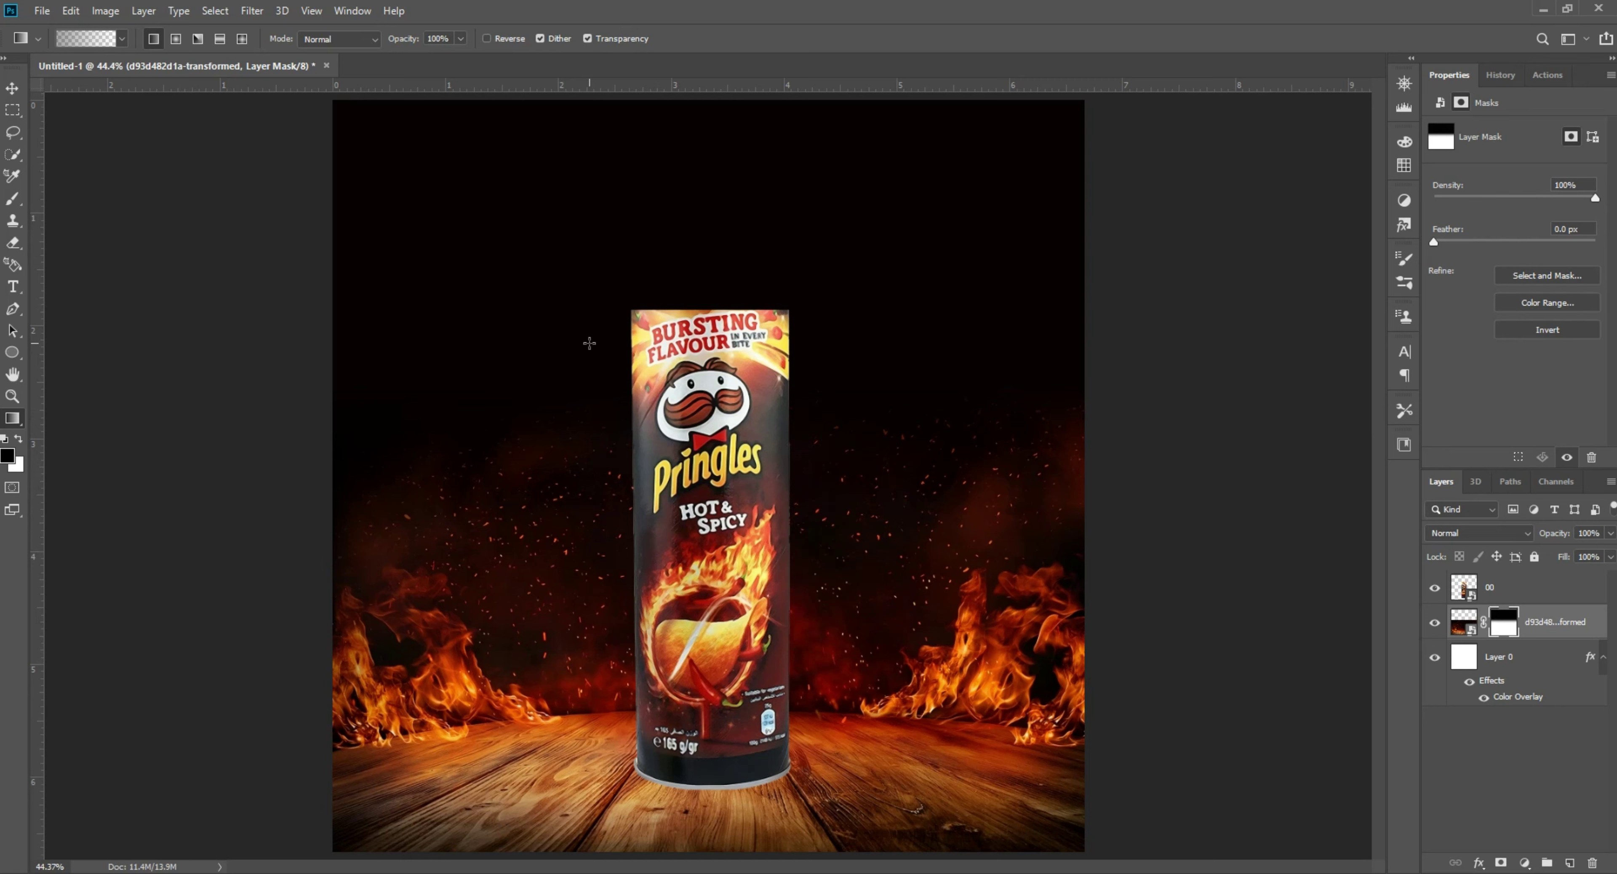
Convert the fiery table layer into a smart object
left_click(12, 88)
scroll(513, 474, "down", 1)
left_click(1185, 506)
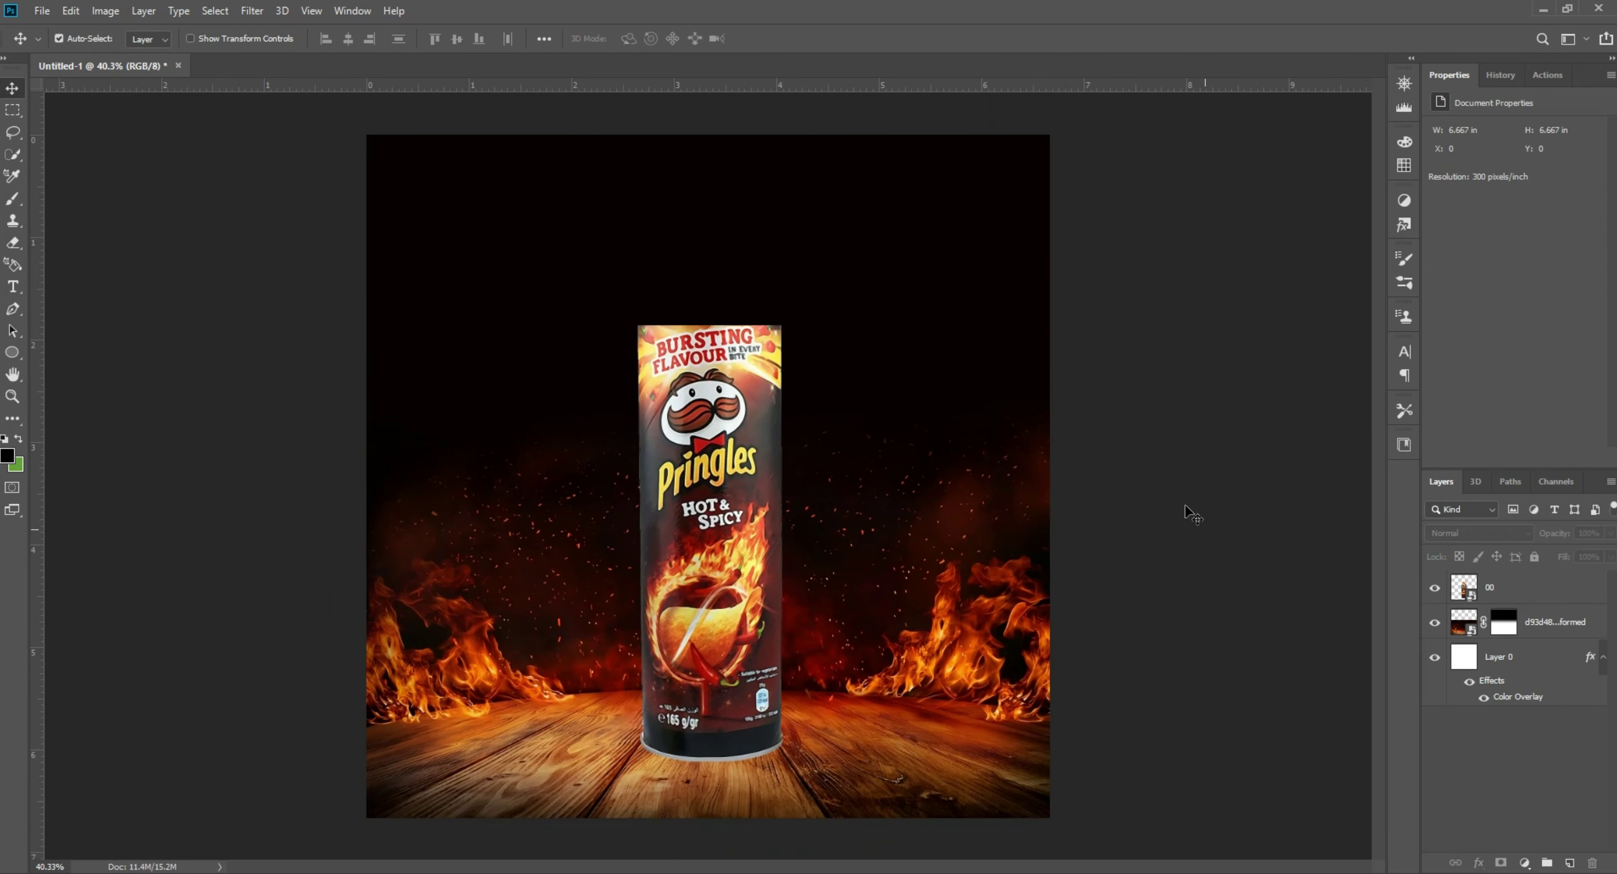
right_click(1575, 634)
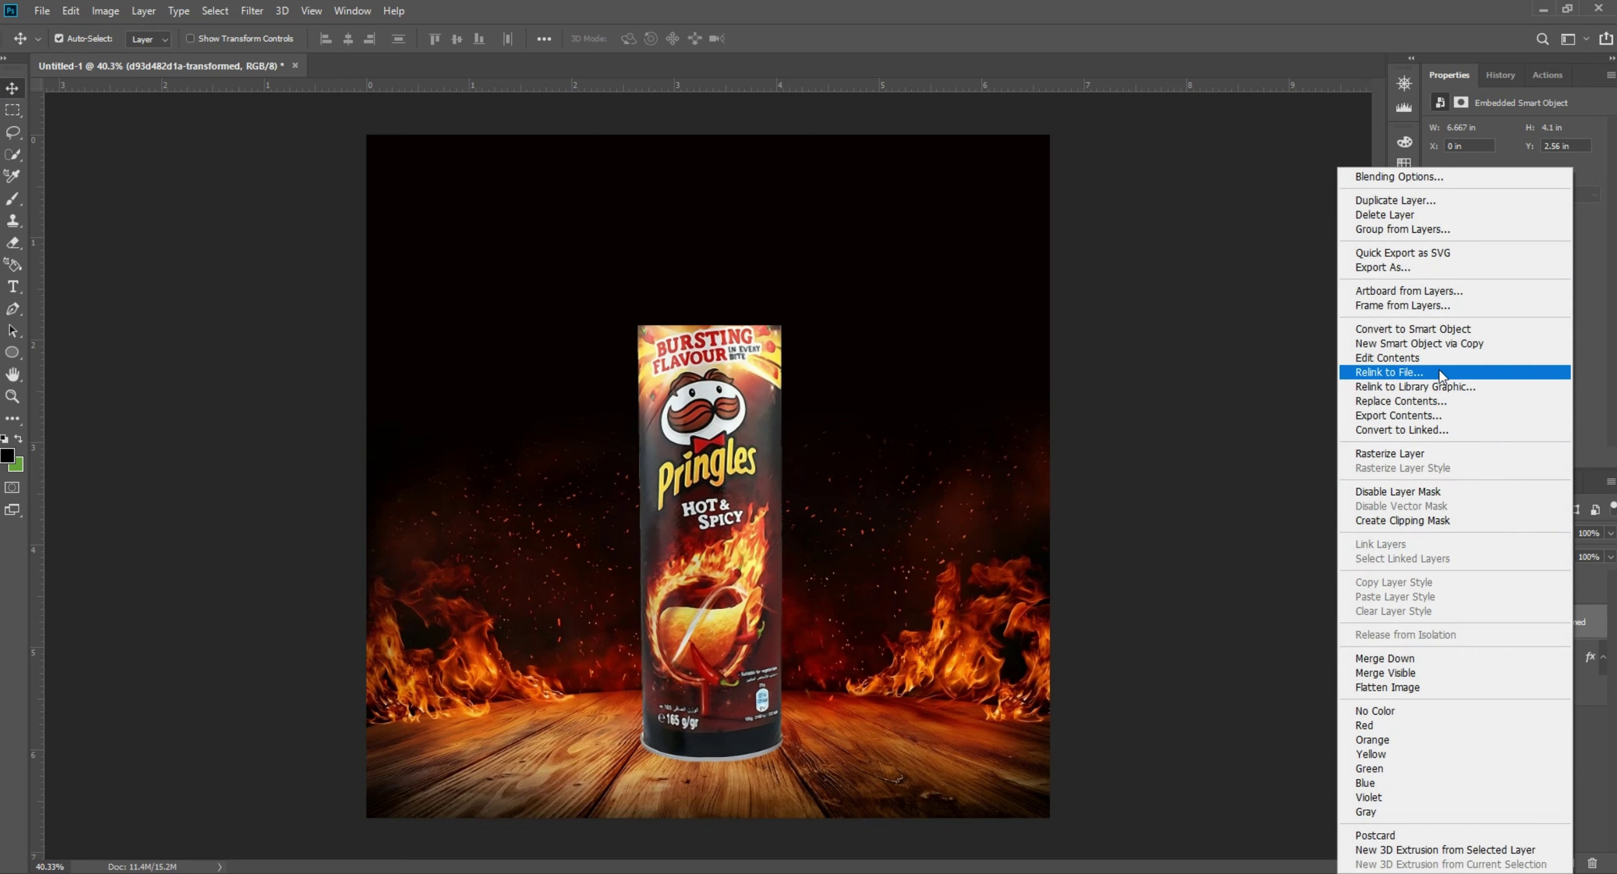
left_click(1418, 330)
left_click(1176, 630)
Place the chip stream image, scaled to about 13.73% and tilted, above the can
left_click(923, 872)
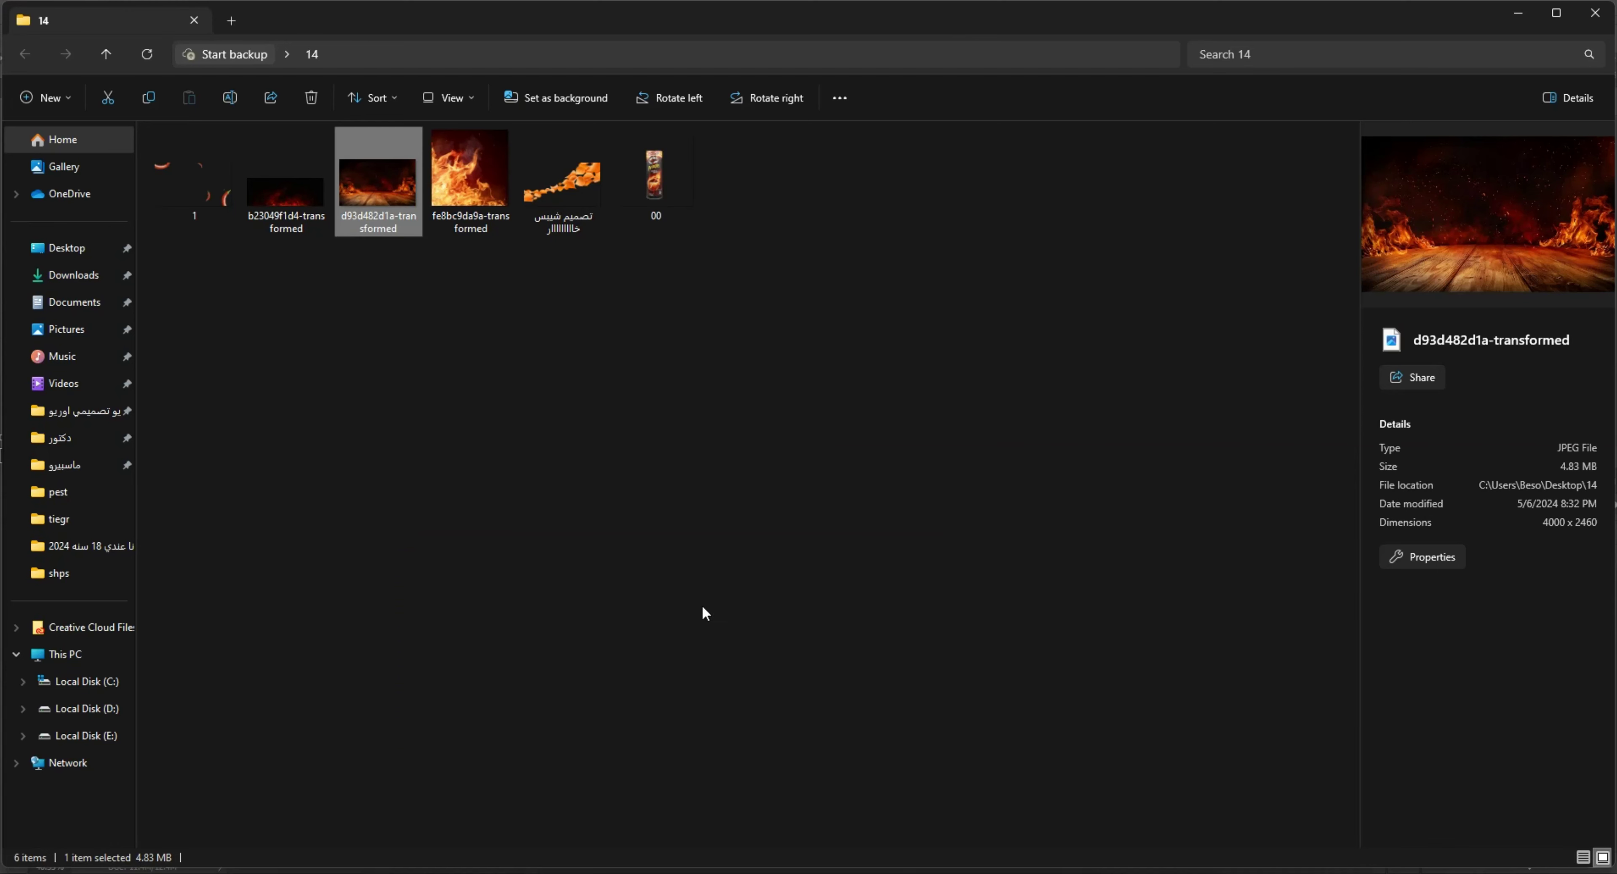
left_click(514, 421)
left_click_drag(579, 234, 554, 326)
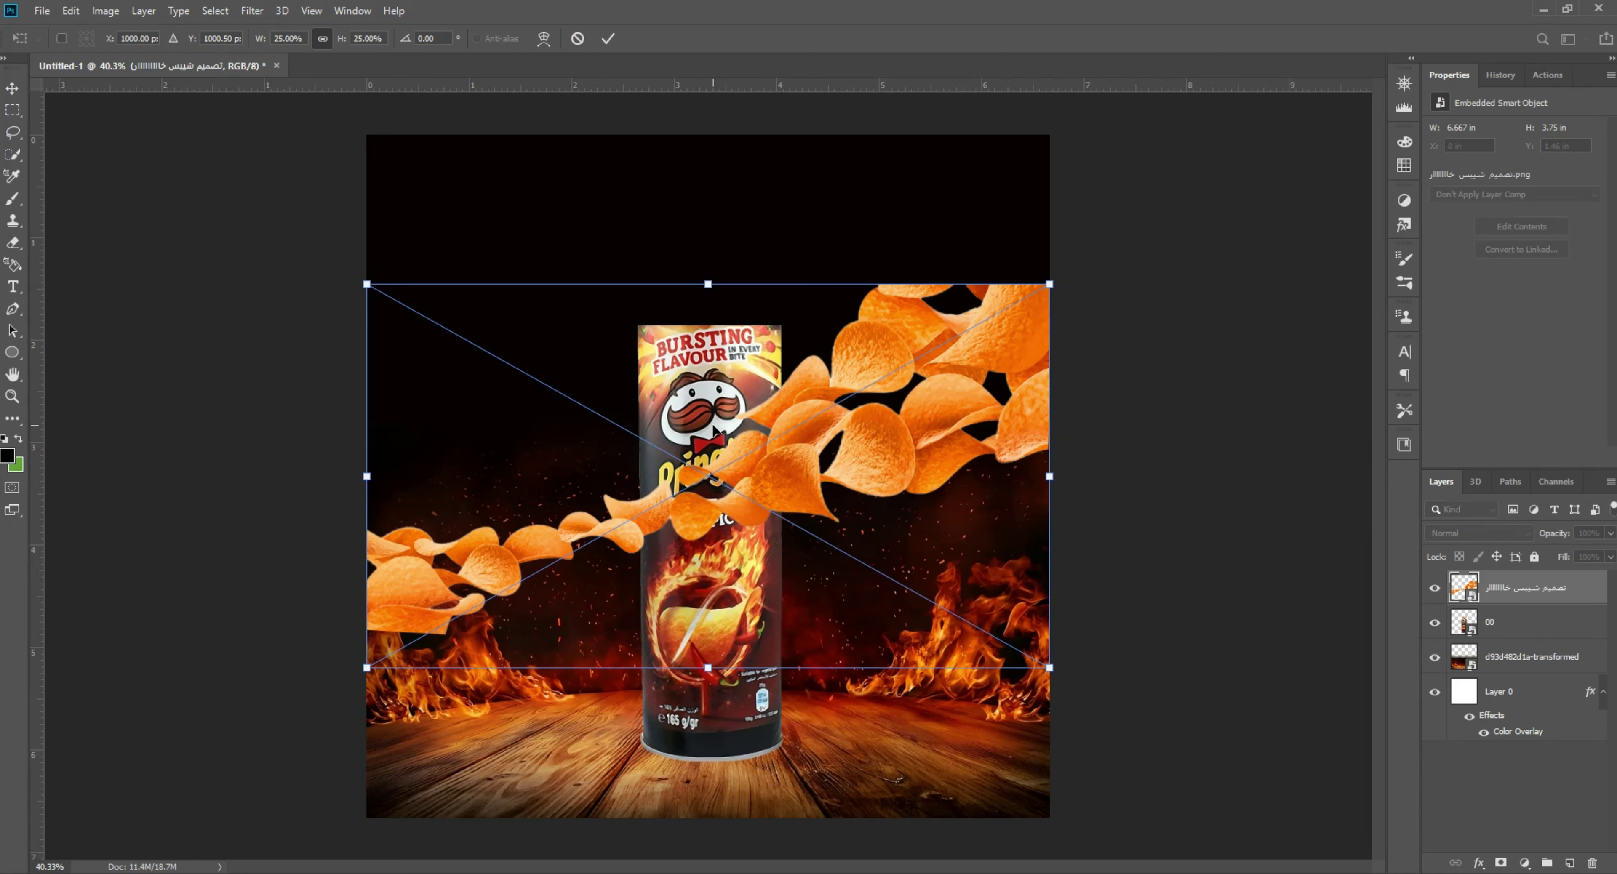
left_click_drag(1050, 477, 861, 359)
left_click_drag(600, 460, 781, 218)
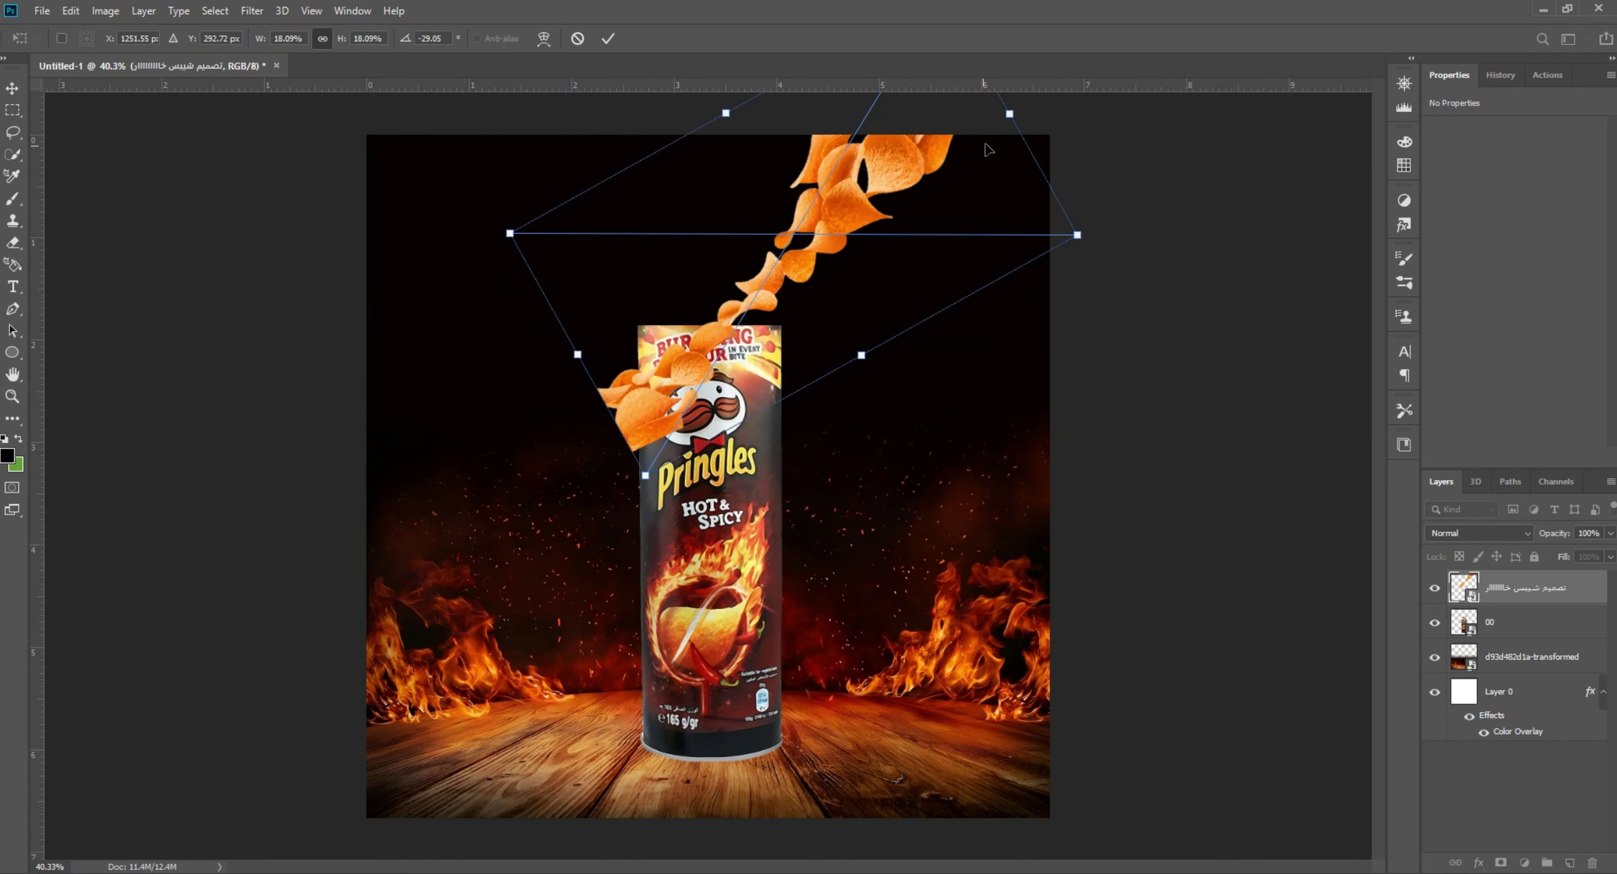
left_click_drag(1010, 115, 906, 172)
left_click_drag(754, 256, 831, 237)
key("Return")
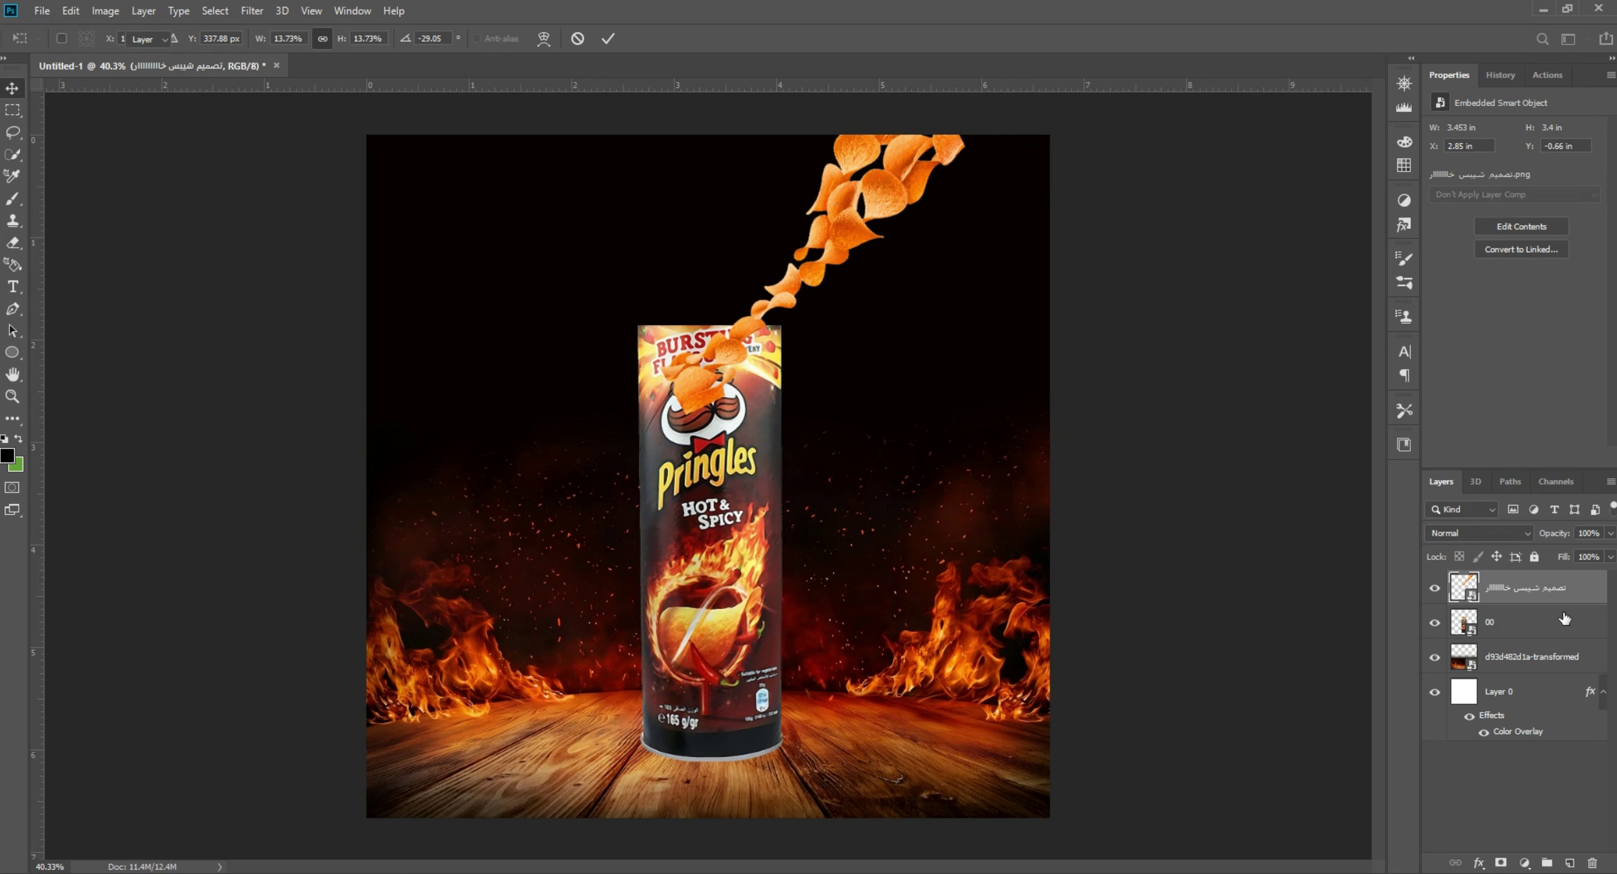
Move the chips layer beneath the can and lower the chips toward the can's top
left_click_drag(1503, 589, 1528, 644)
scroll(768, 260, "up", 7)
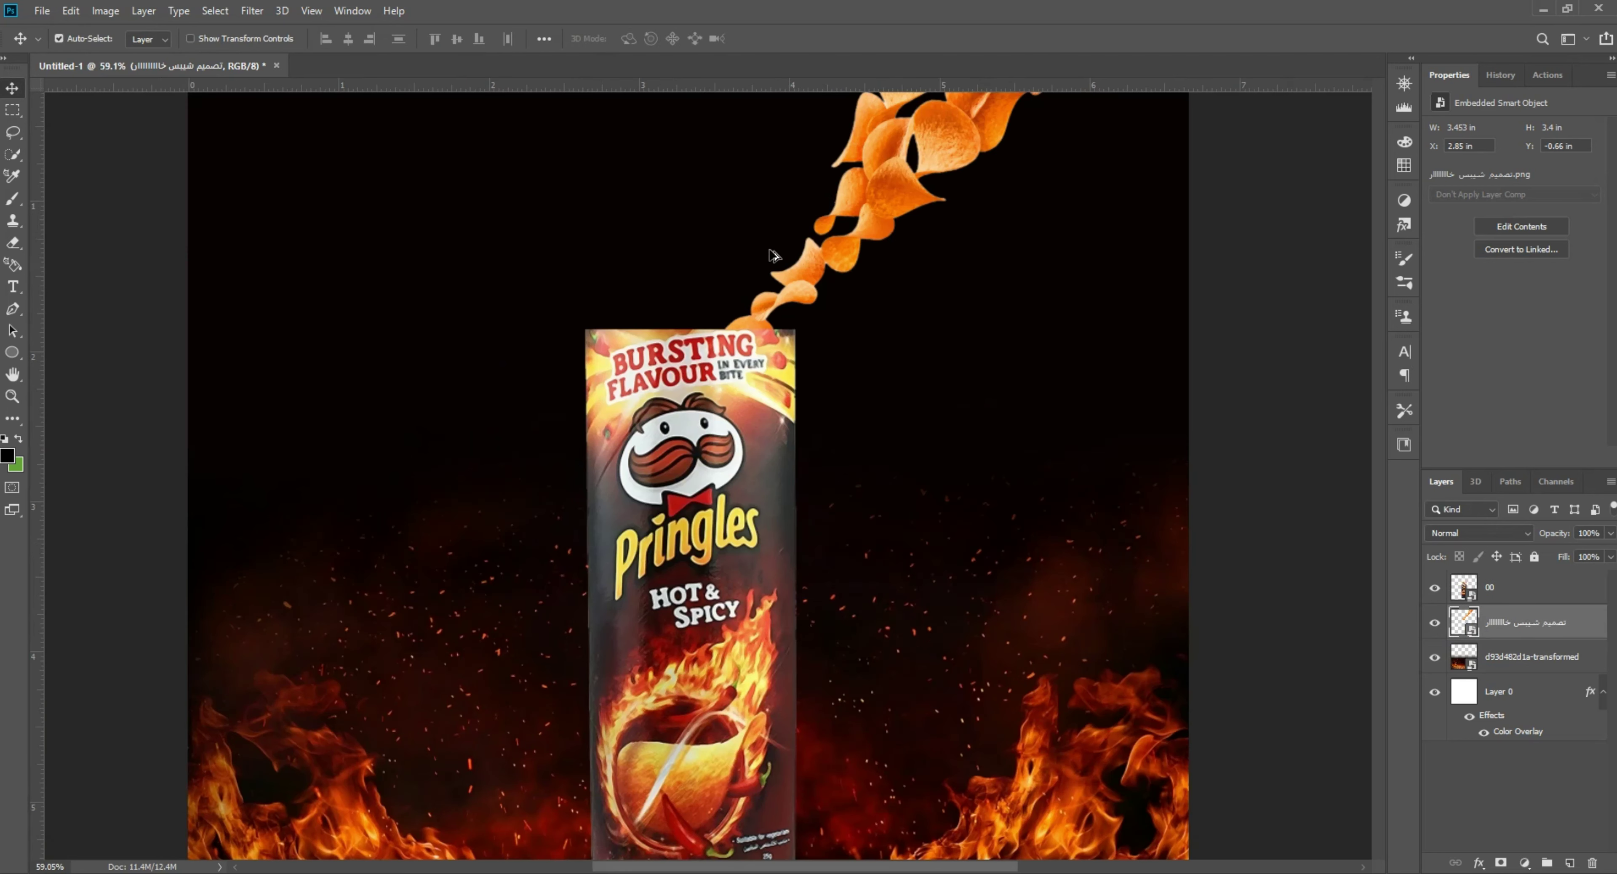
left_click_drag(877, 276, 854, 575)
left_click_drag(892, 430, 801, 566)
Flip the chip stream horizontally, rotate it to about 110° and enlarge it to about 17%
key("ctrl+t")
right_click(799, 565)
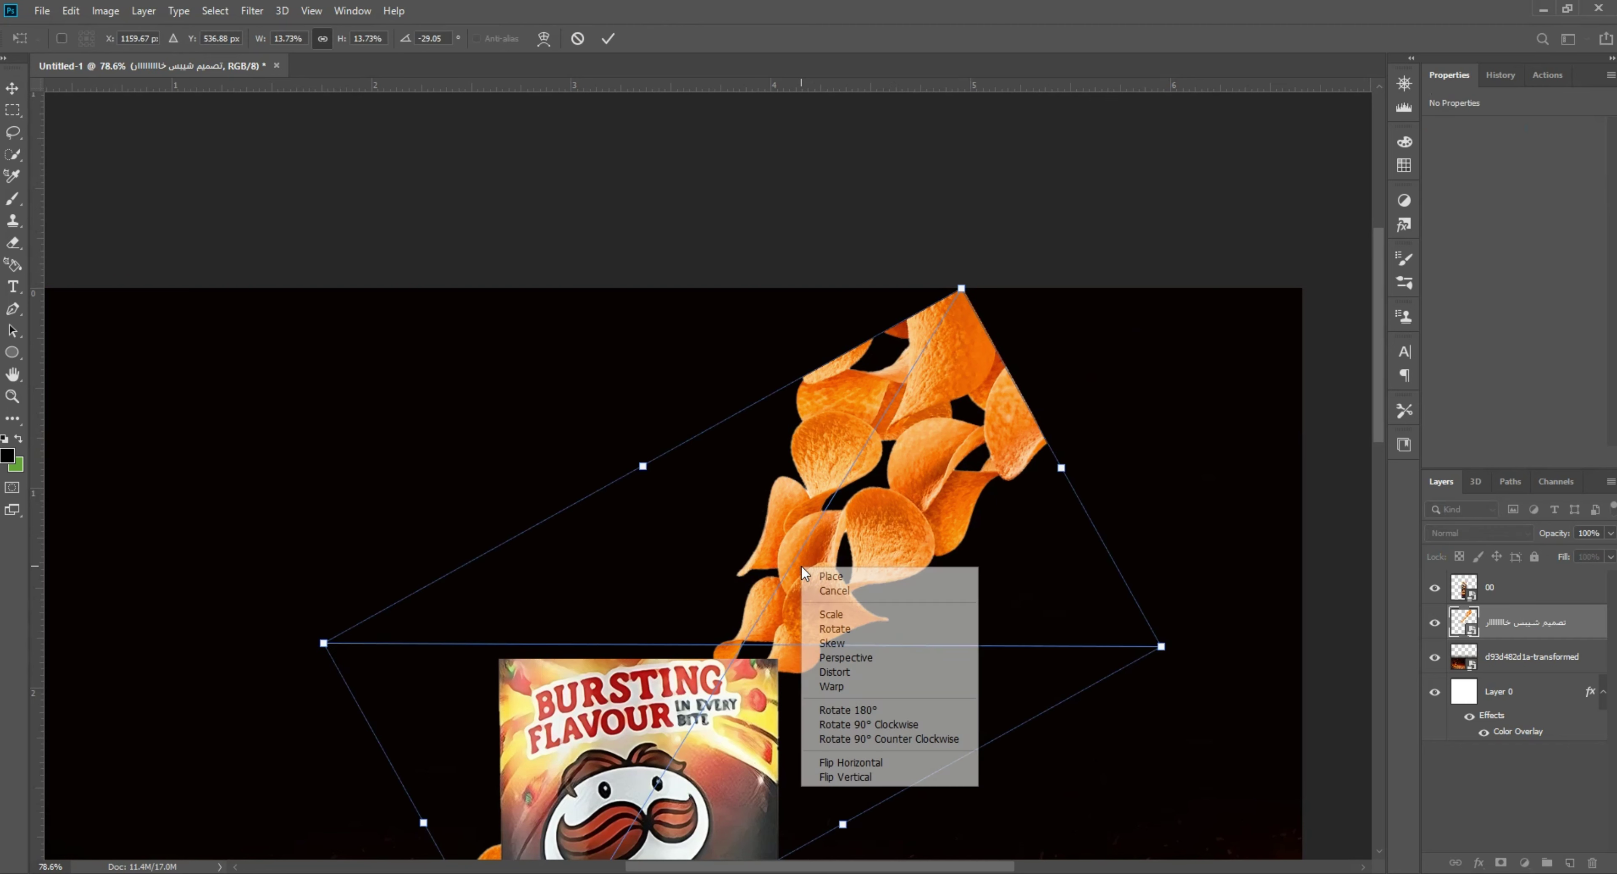
left_click(862, 762)
left_click_drag(682, 565, 684, 466)
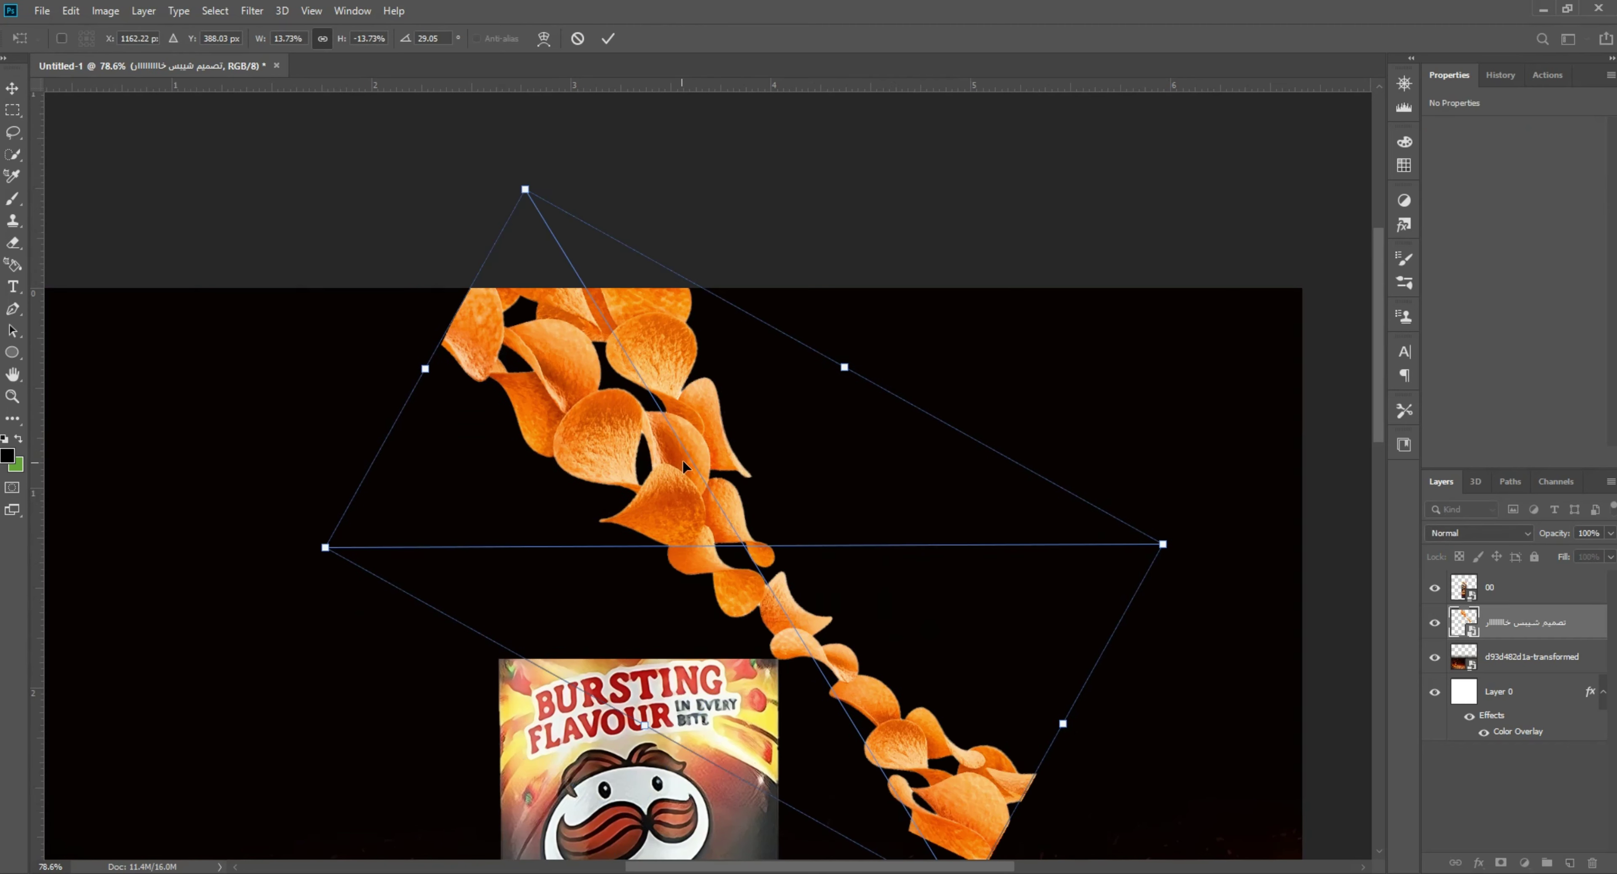
left_click_drag(959, 382, 907, 696)
left_click_drag(809, 528, 858, 542)
left_click_drag(998, 365, 998, 364)
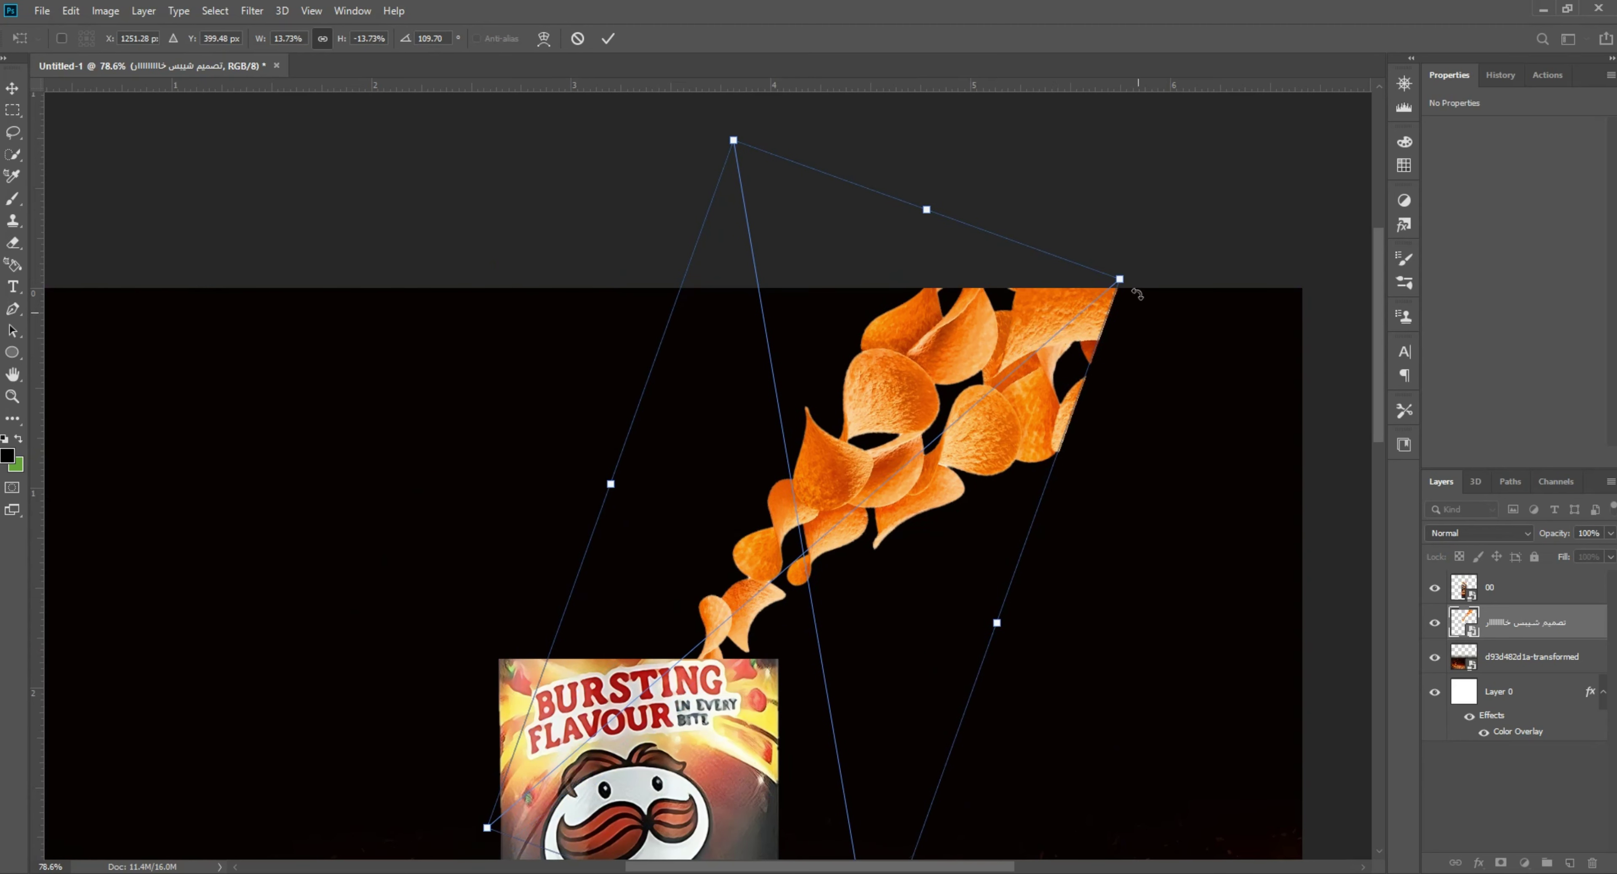
left_click_drag(1115, 285, 1372, 255)
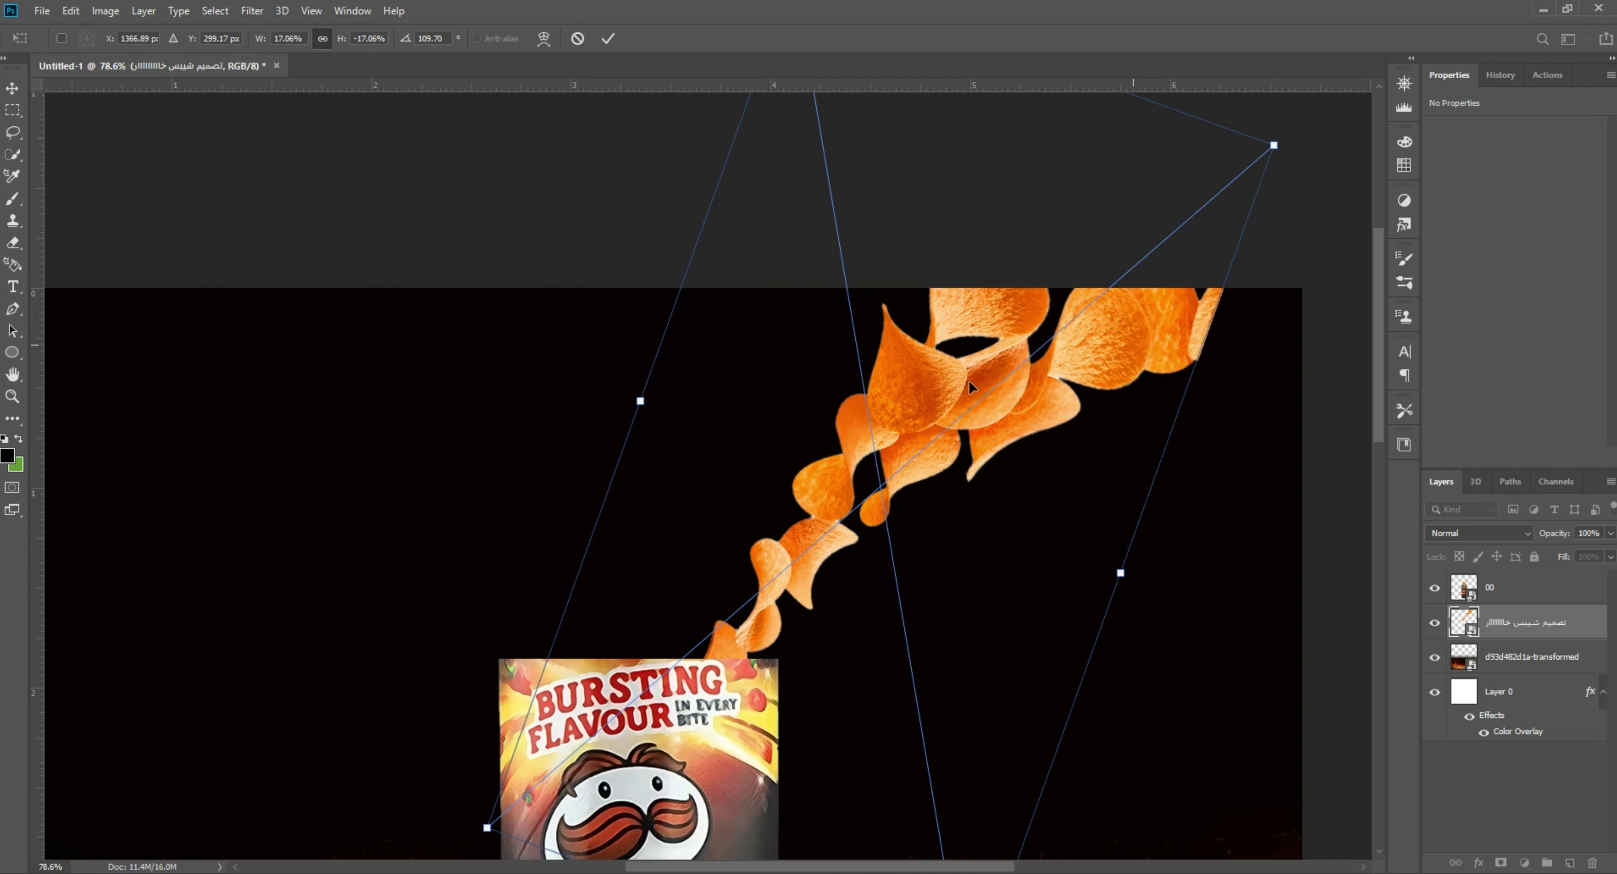
left_click_drag(980, 381, 1075, 367)
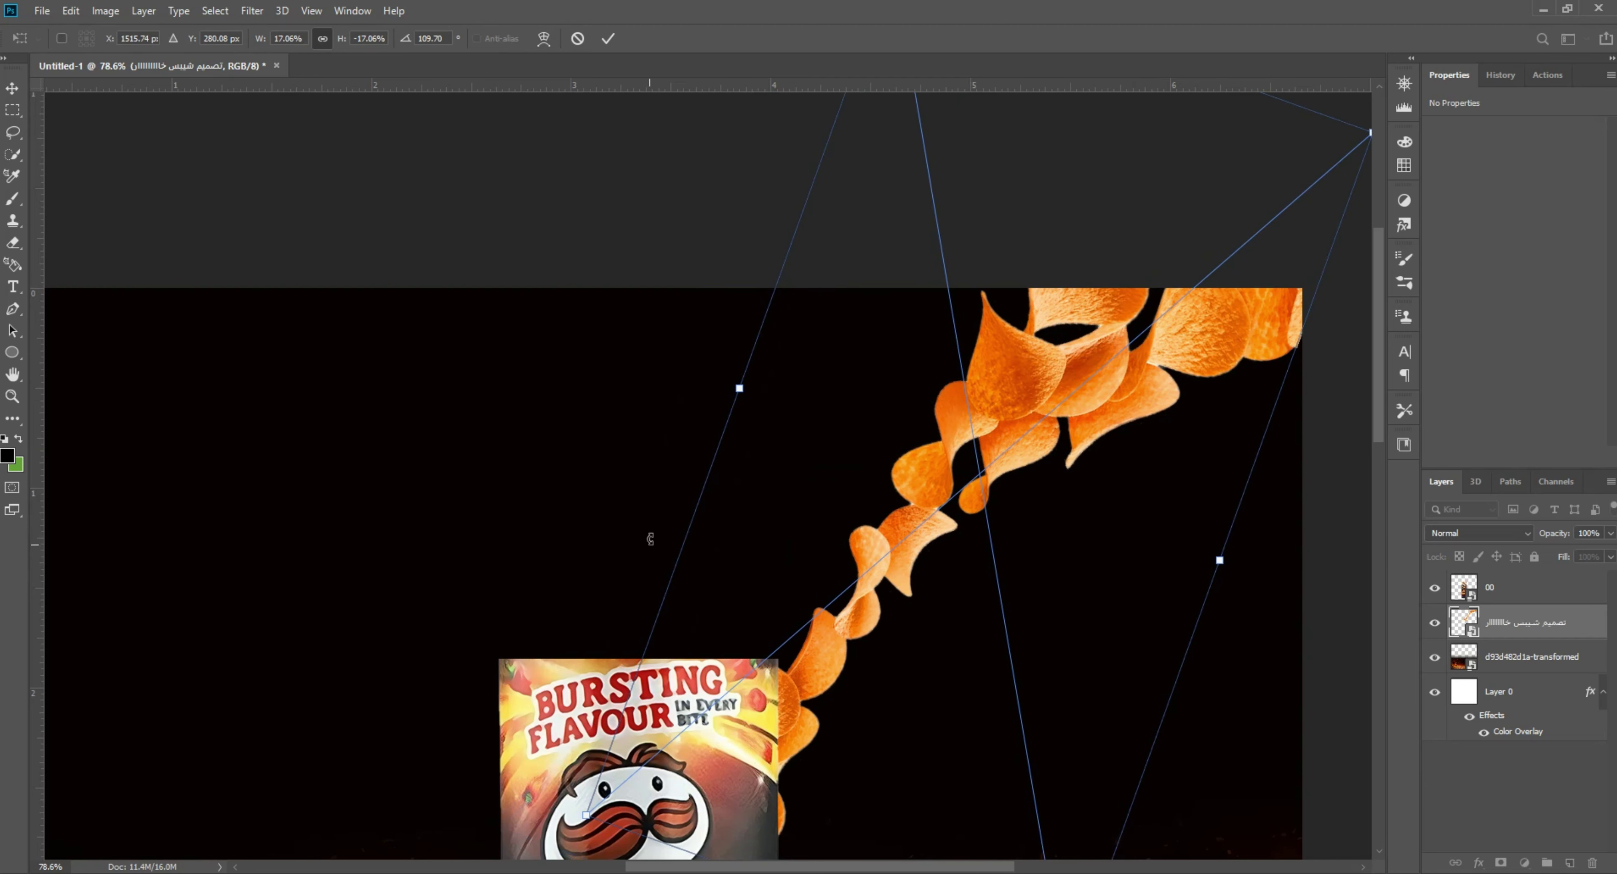
left_click_drag(650, 538, 796, 455)
left_click_drag(931, 487, 916, 495)
key("Return")
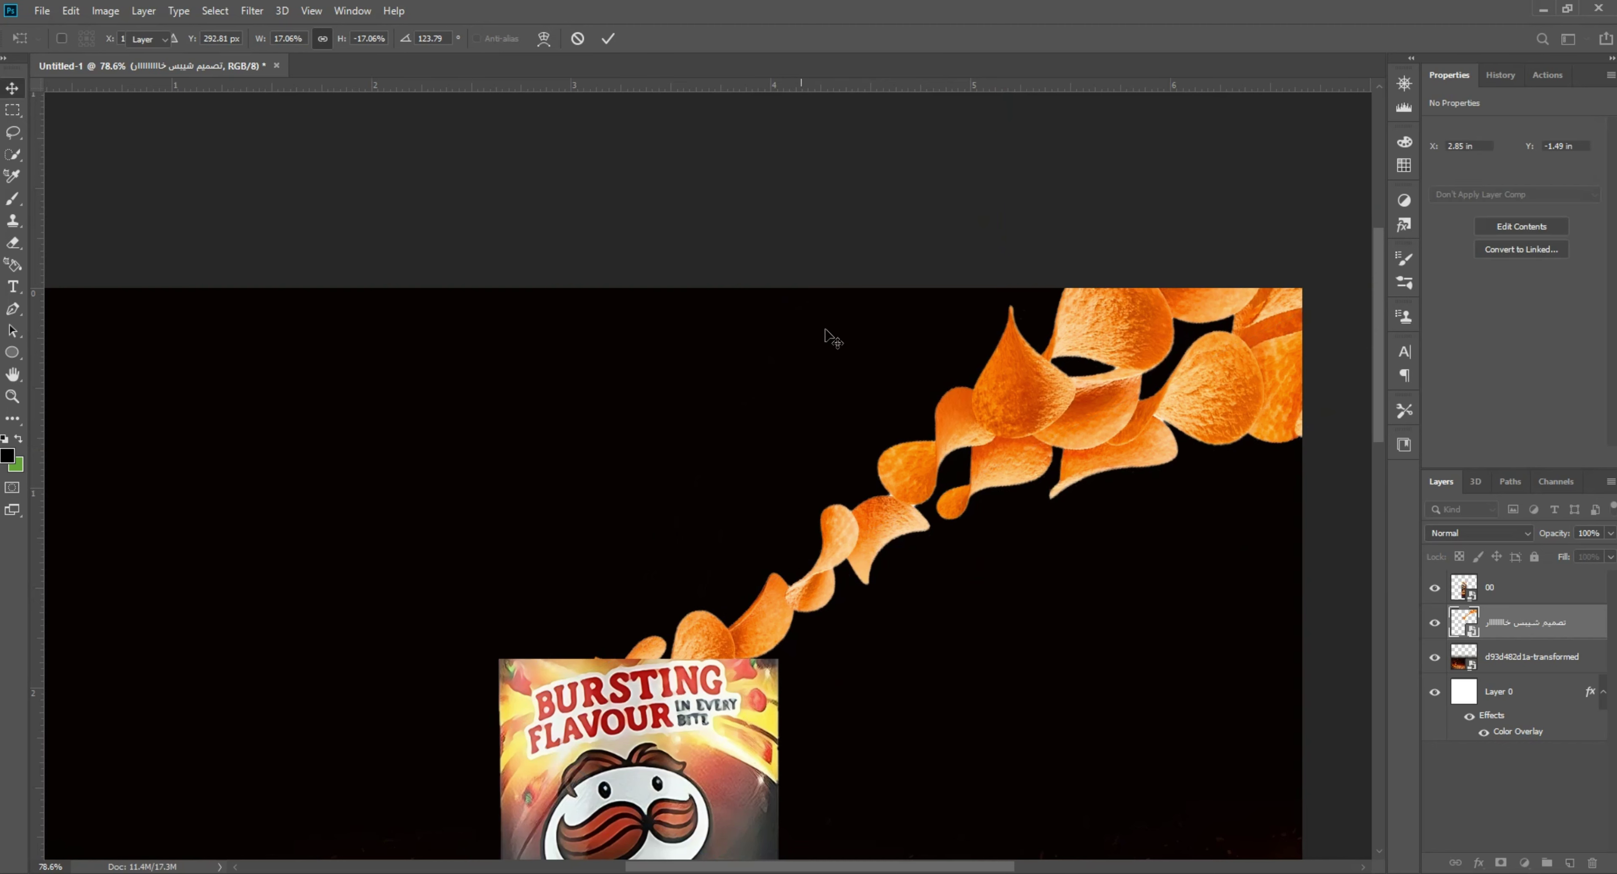
Nudge the chip stream slightly right over the can's top
scroll(935, 378, "down", 4)
scroll(1009, 336, "up", 5)
left_click_drag(1023, 459, 878, 314)
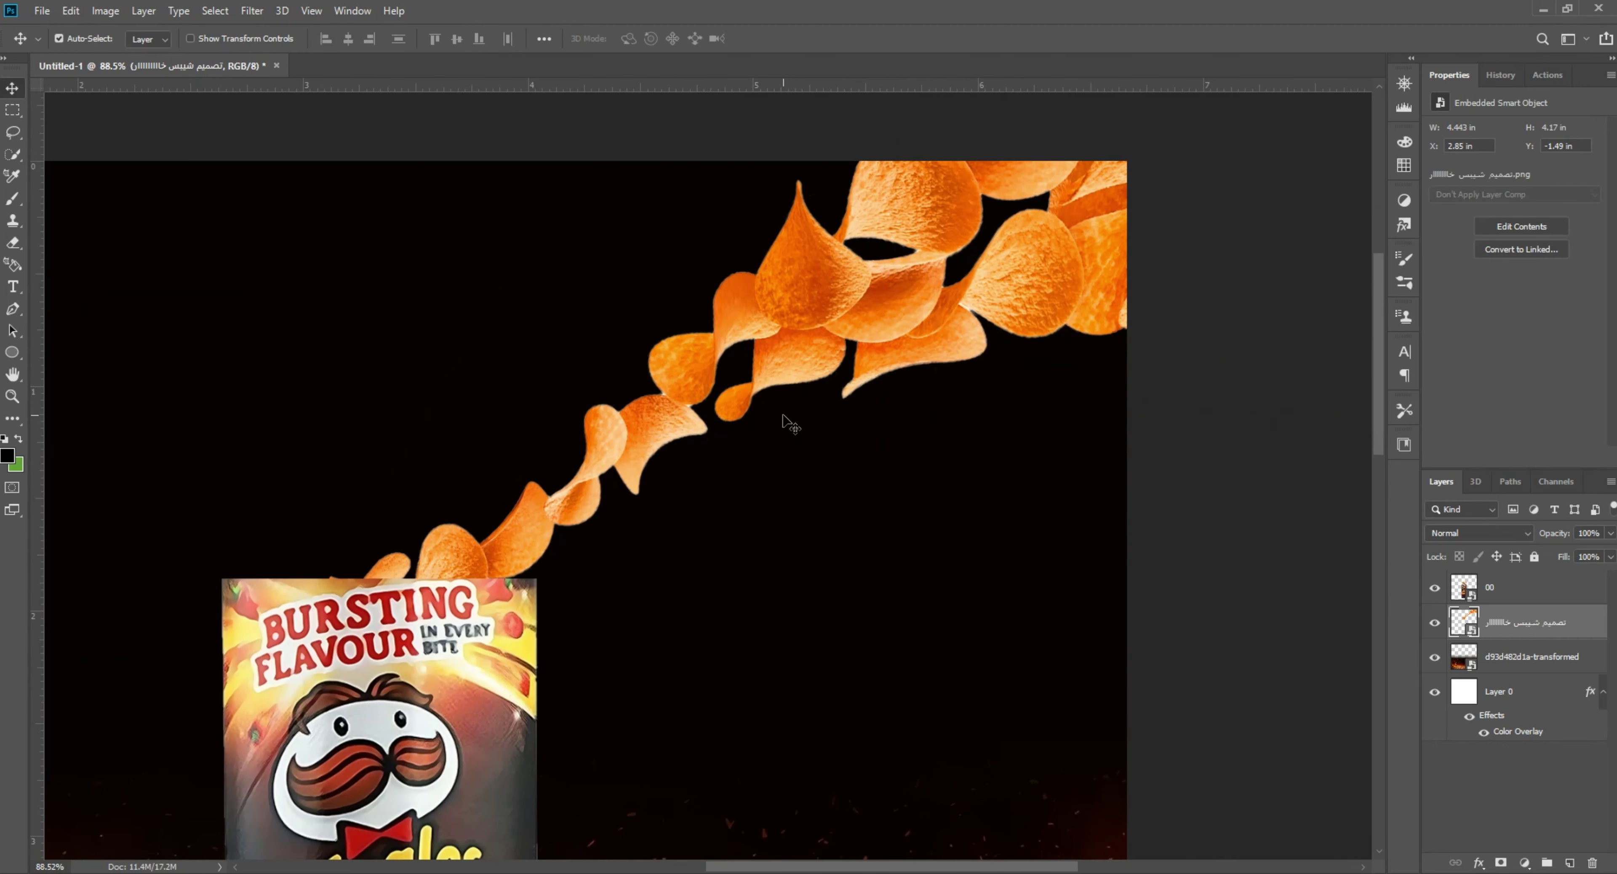
mouse_move(646, 424)
left_mouse_down()
mouse_move(671, 425)
mouse_move(658, 432)
left_mouse_up()
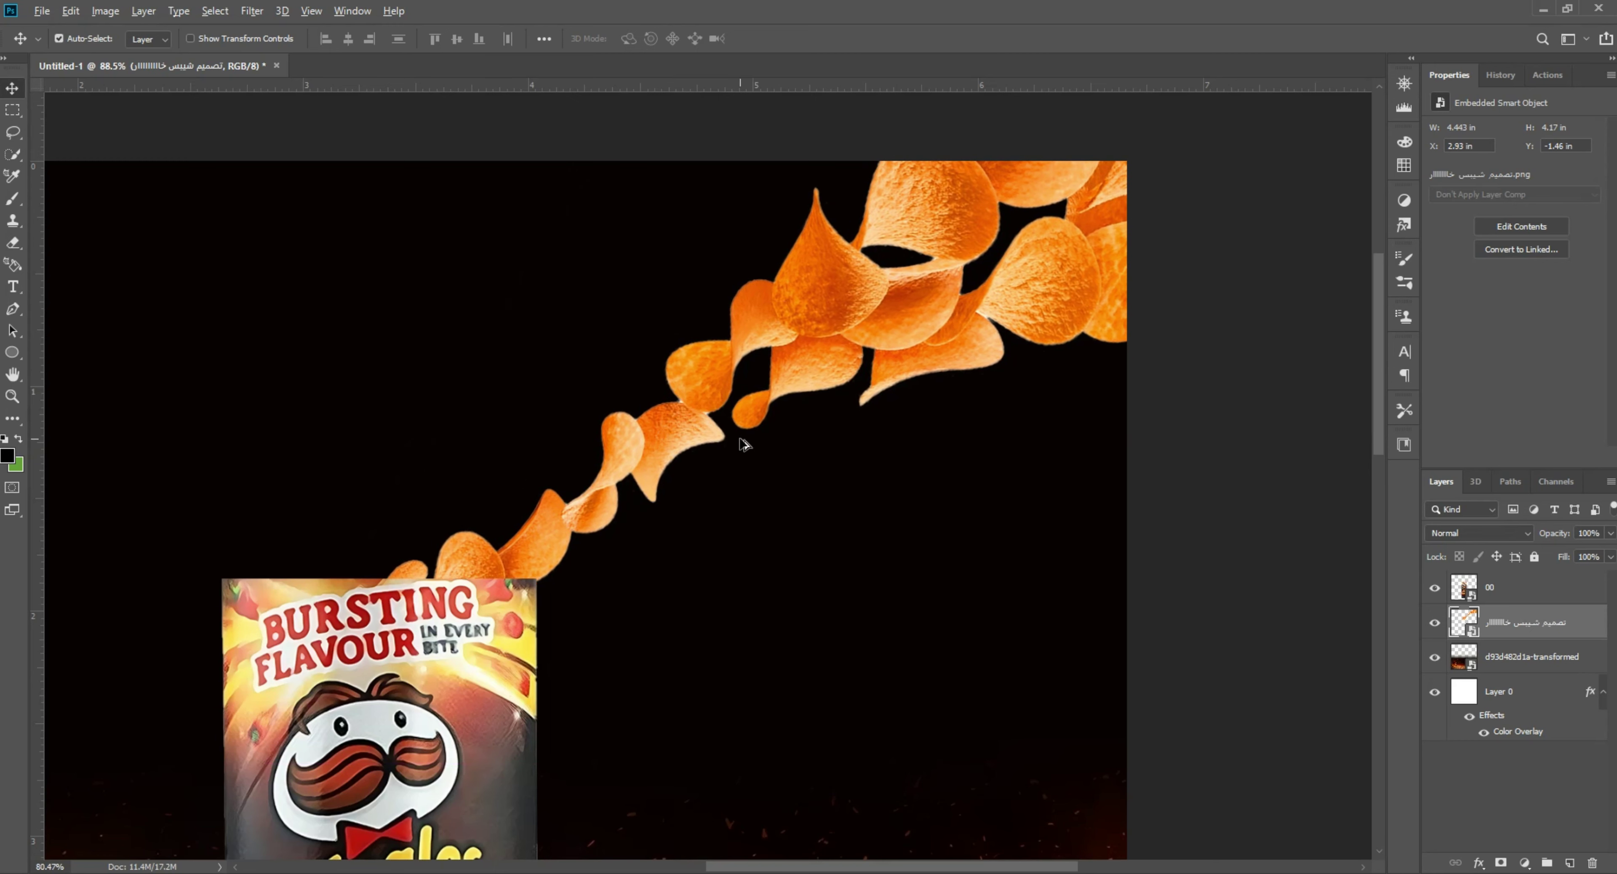
Alt-drag a copy of the chip stream, flip it horizontally and shift it left above the can
scroll(740, 437, "down", 5)
left_click_drag(767, 344, 583, 370)
key("ctrl+t")
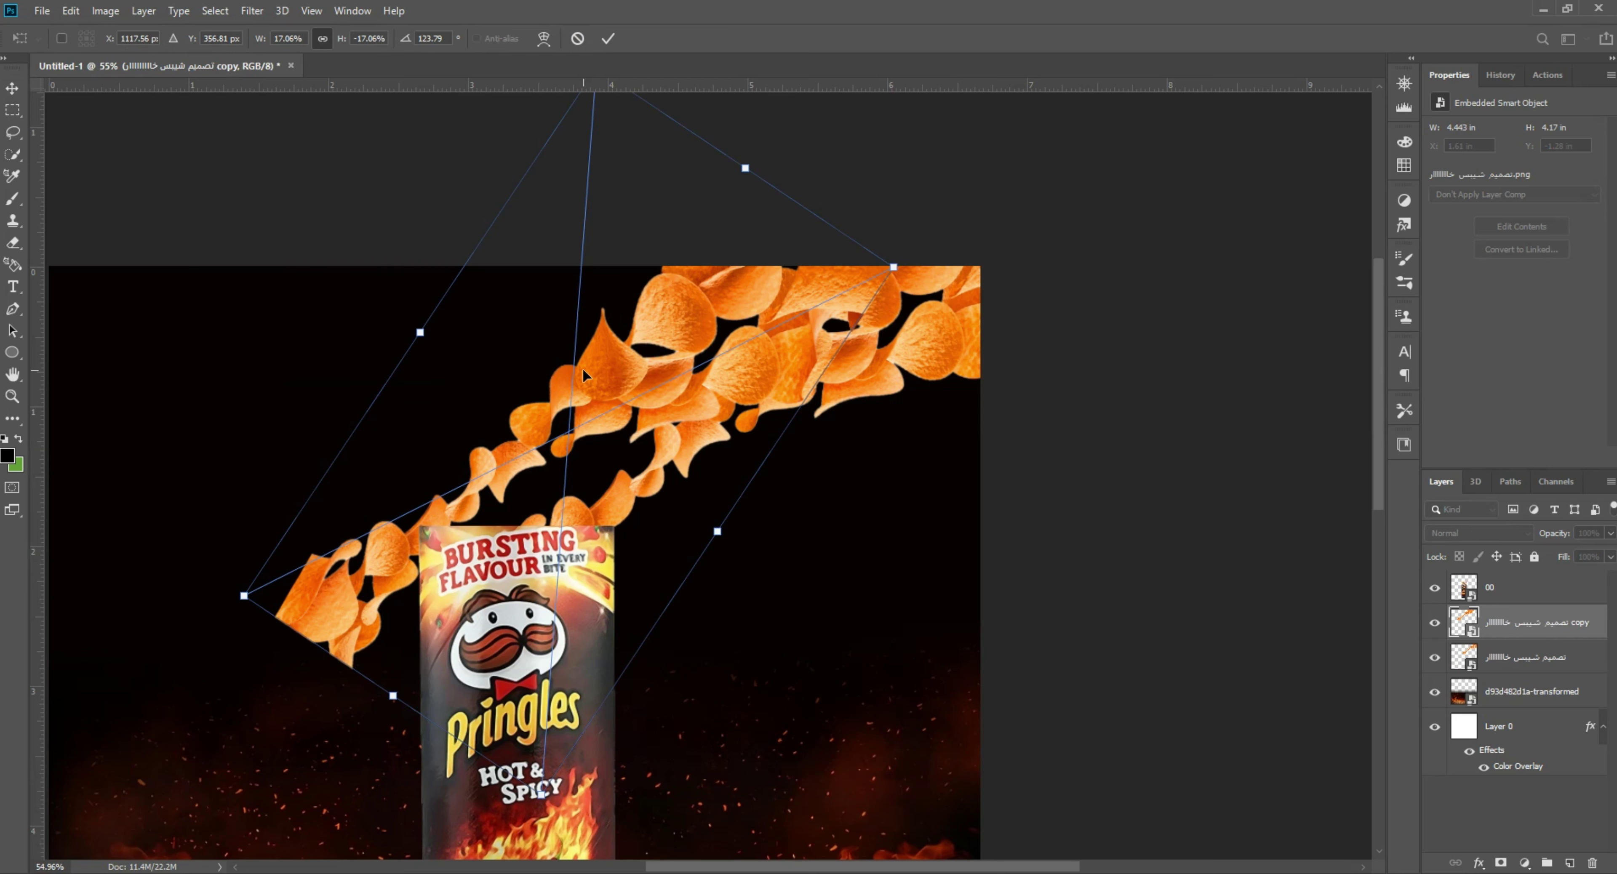
right_click(582, 498)
left_click(634, 695)
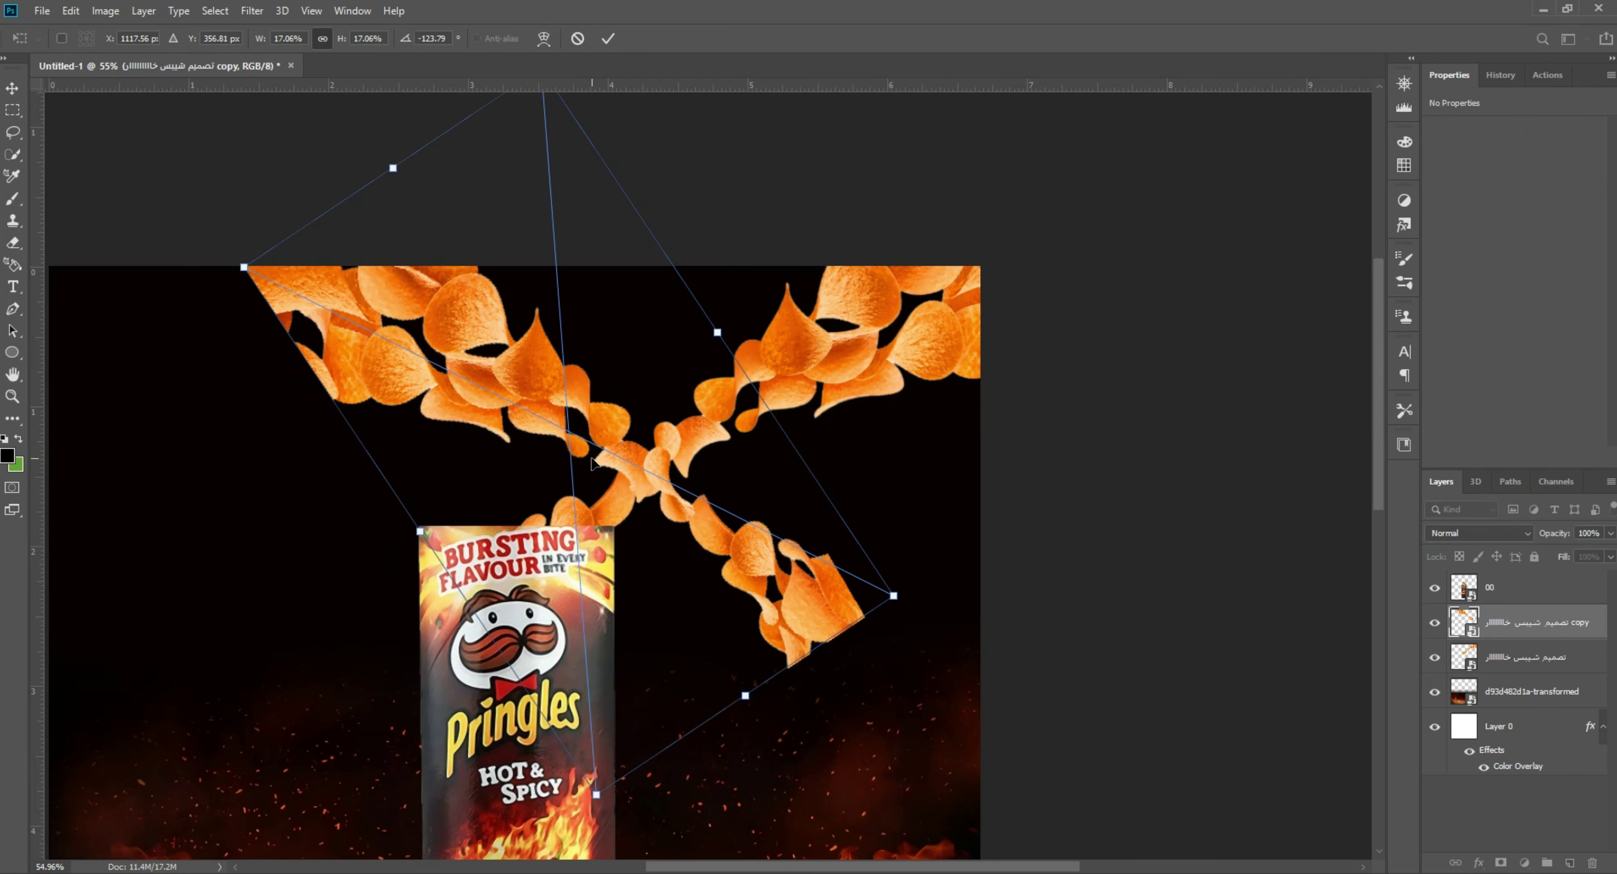
left_click_drag(588, 414, 339, 375)
left_click_drag(597, 447, 871, 579)
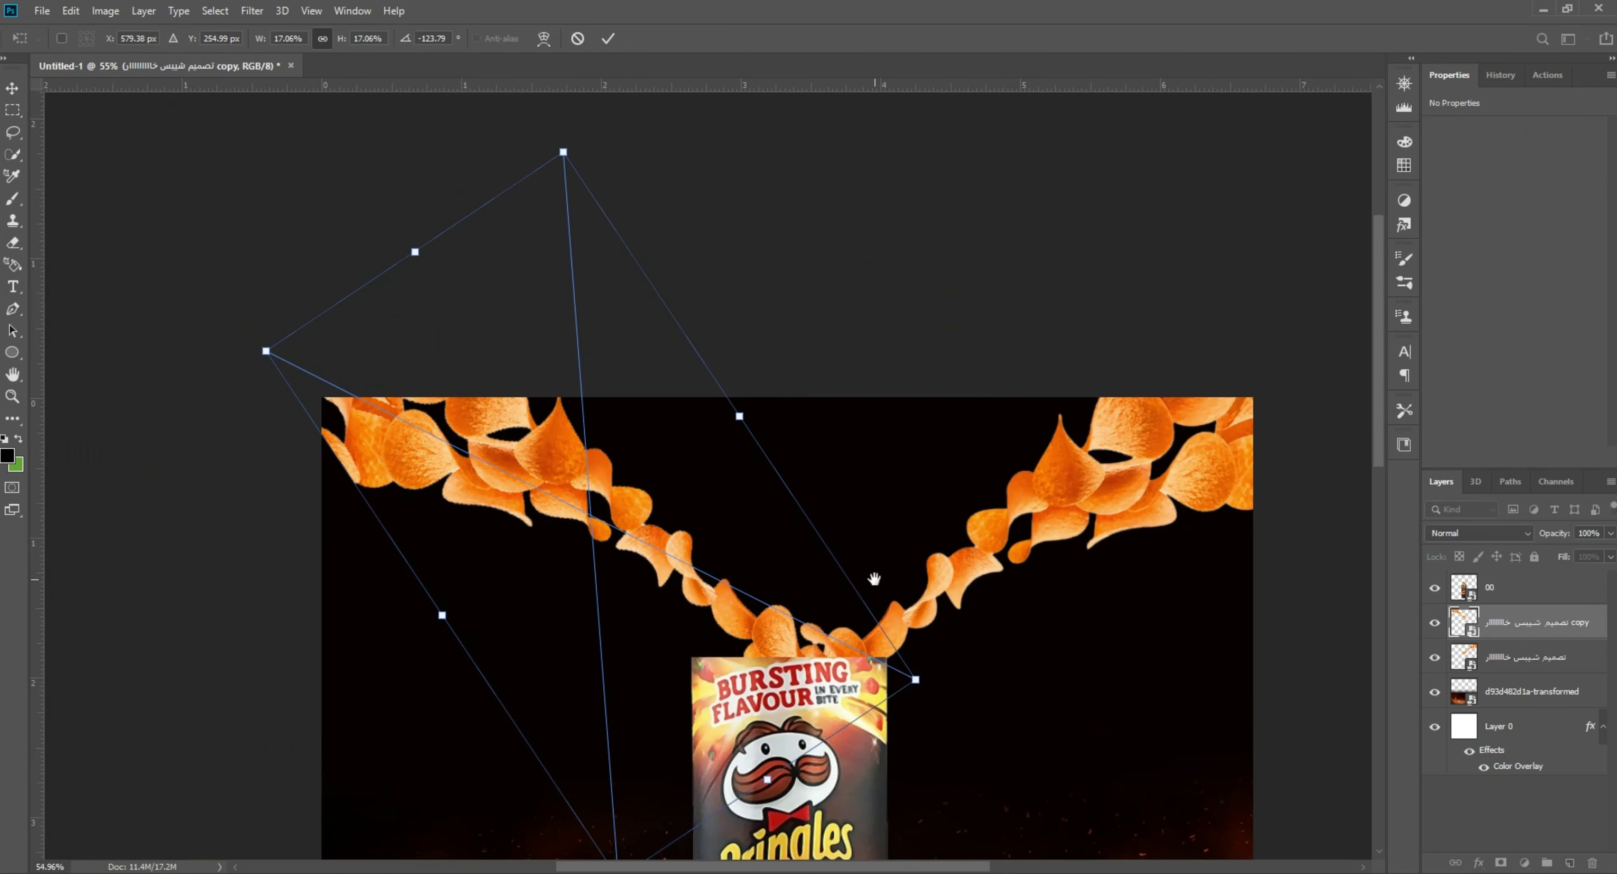
left_click_drag(571, 506, 522, 506)
key("Return")
key("ctrl+0")
scroll(742, 434, "up", 4)
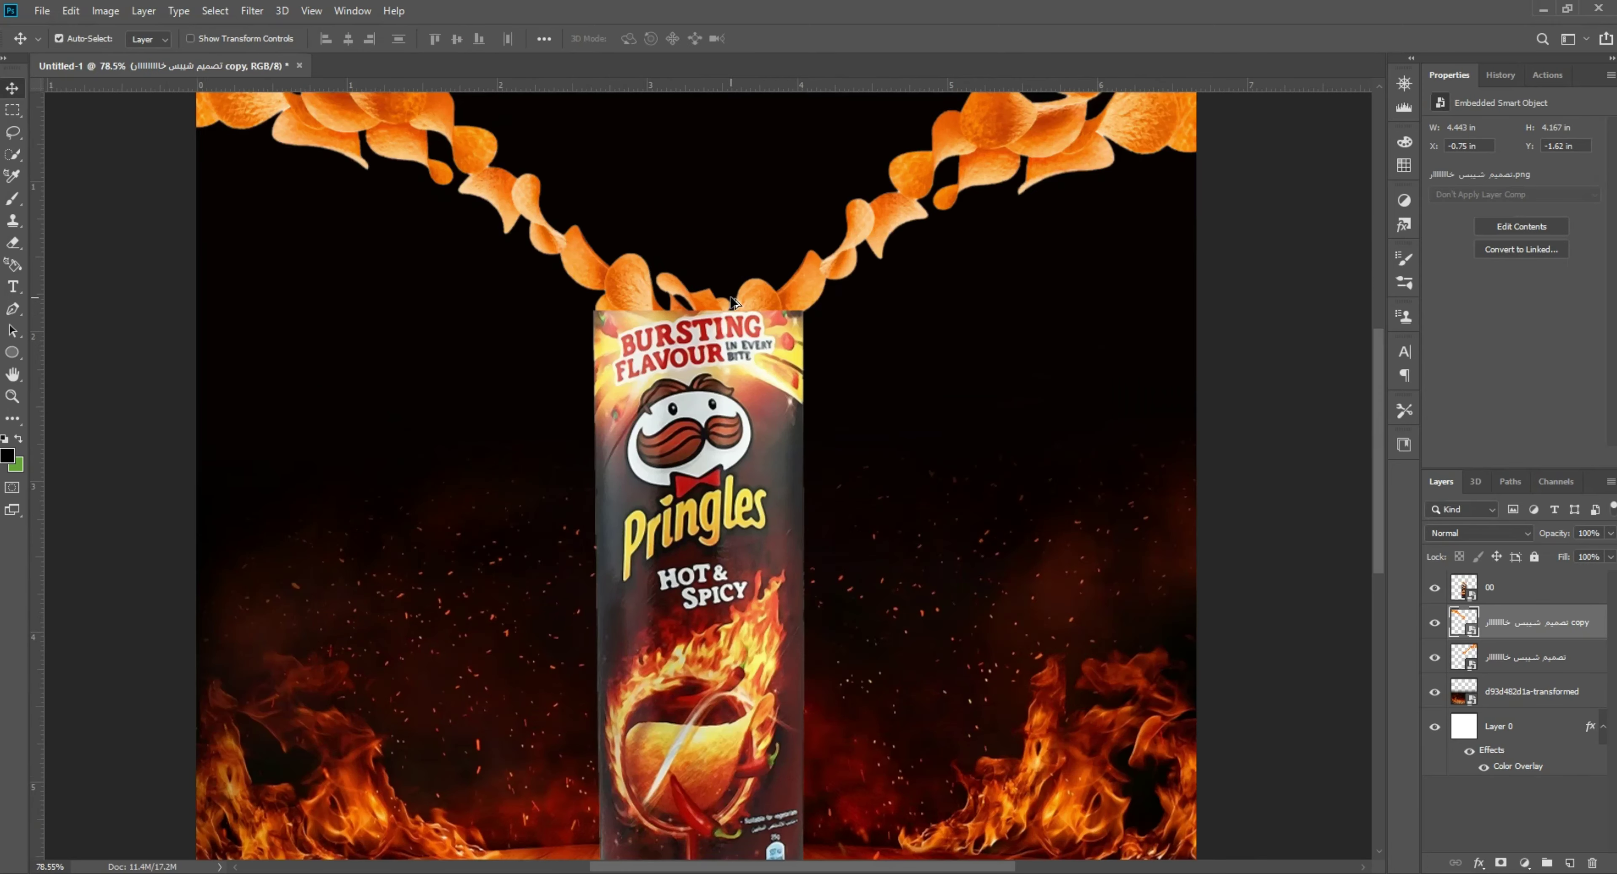
scroll(740, 496, "up", 1)
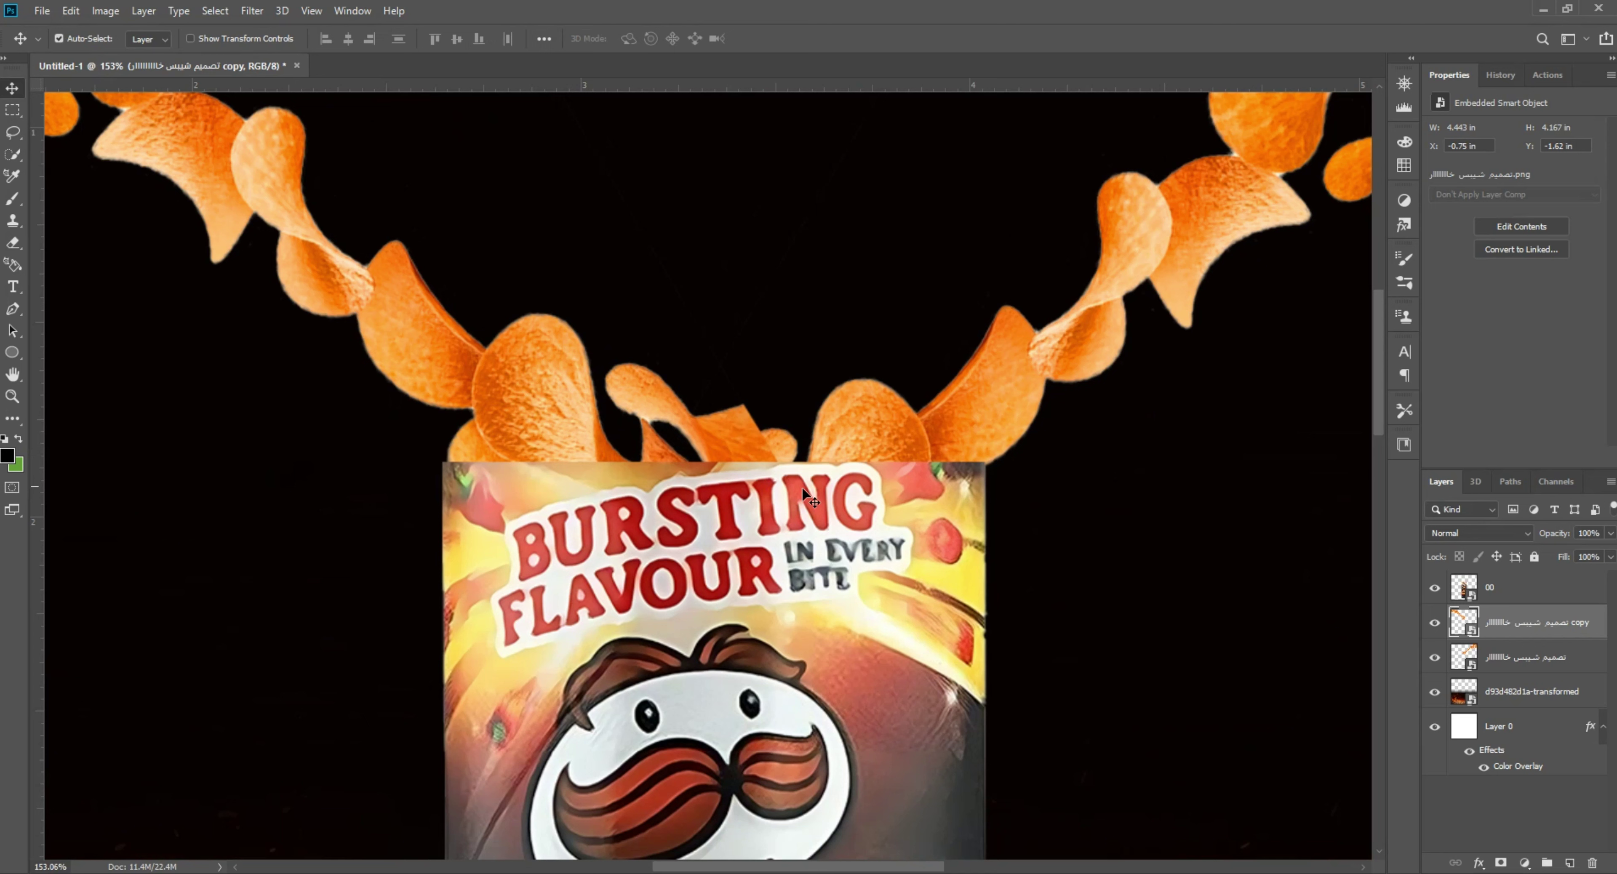
Add a new layer above the can and draw a flat ellipse across the can's top edge
left_click(894, 552)
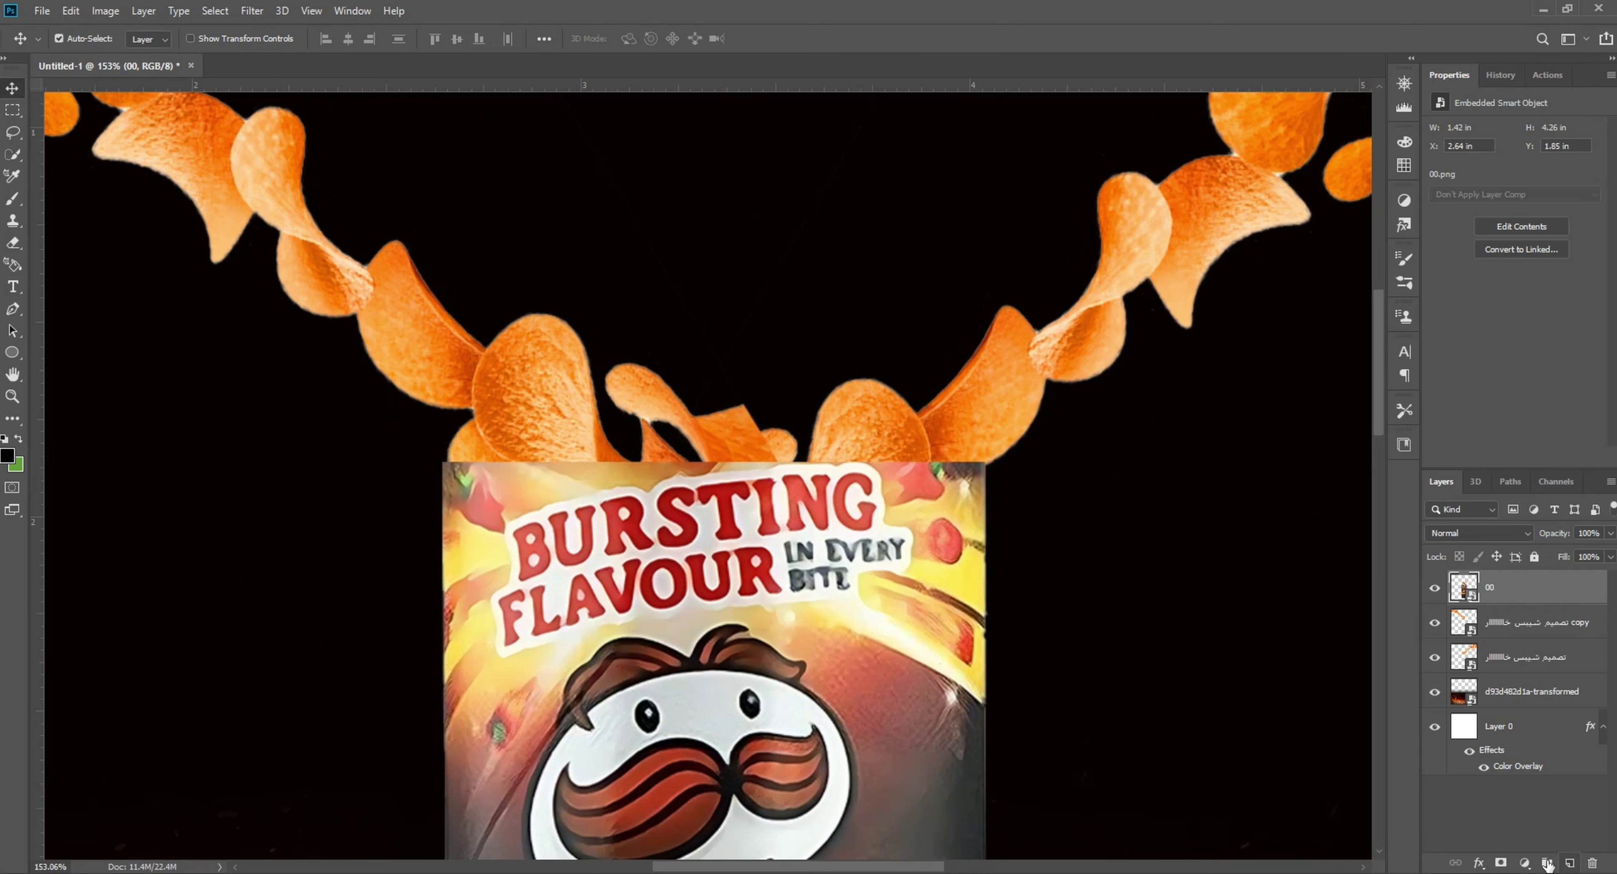
left_click(1570, 863)
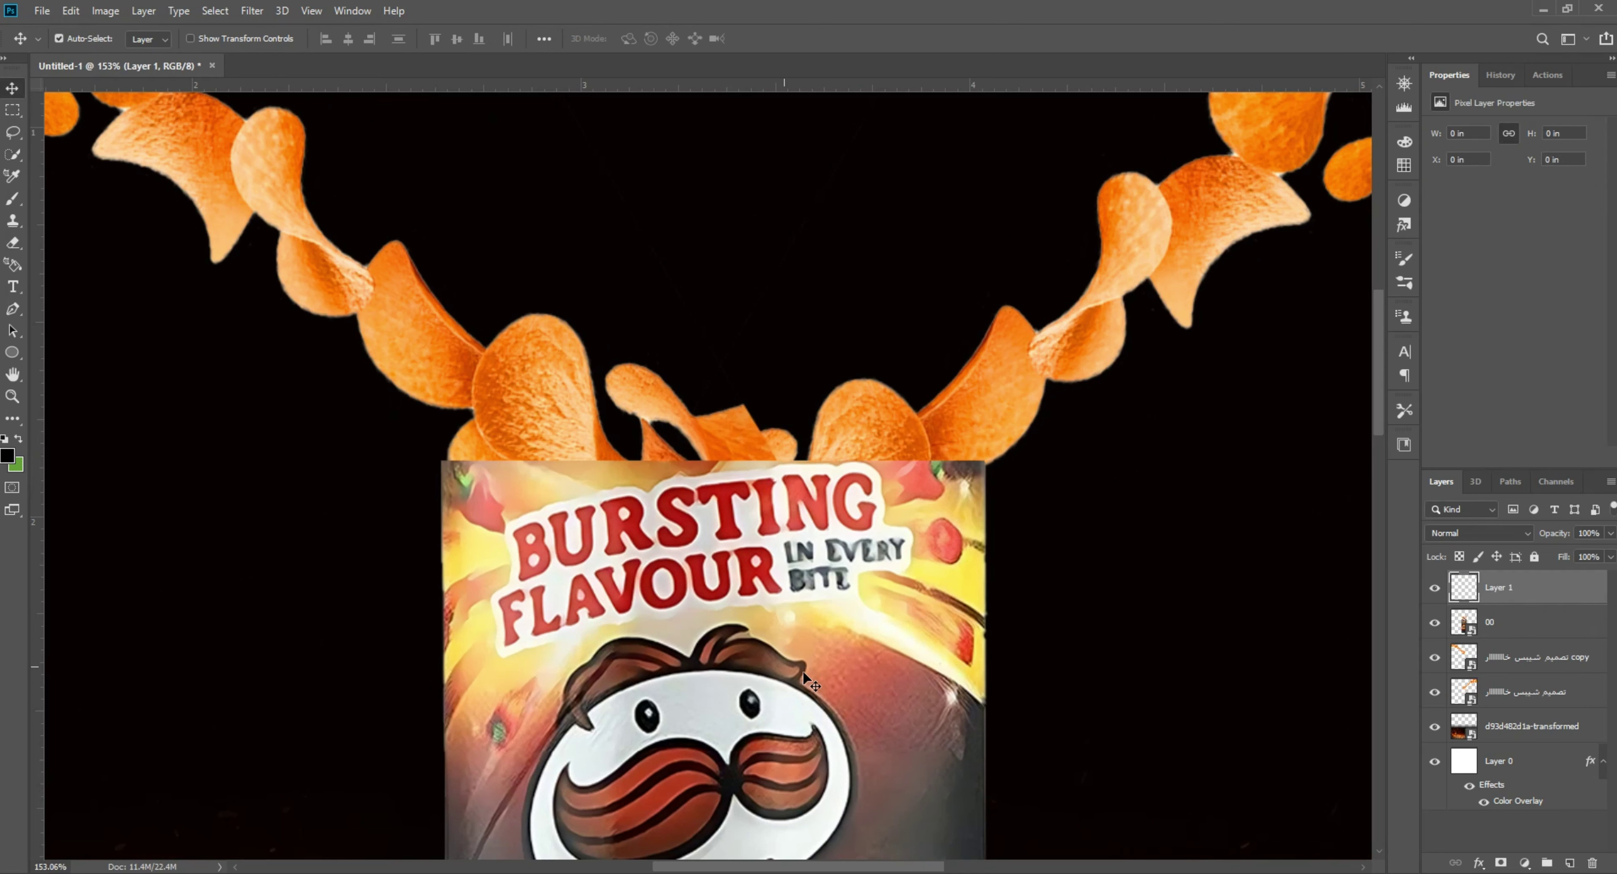
left_click(12, 355)
left_click_drag(988, 467, 432, 453)
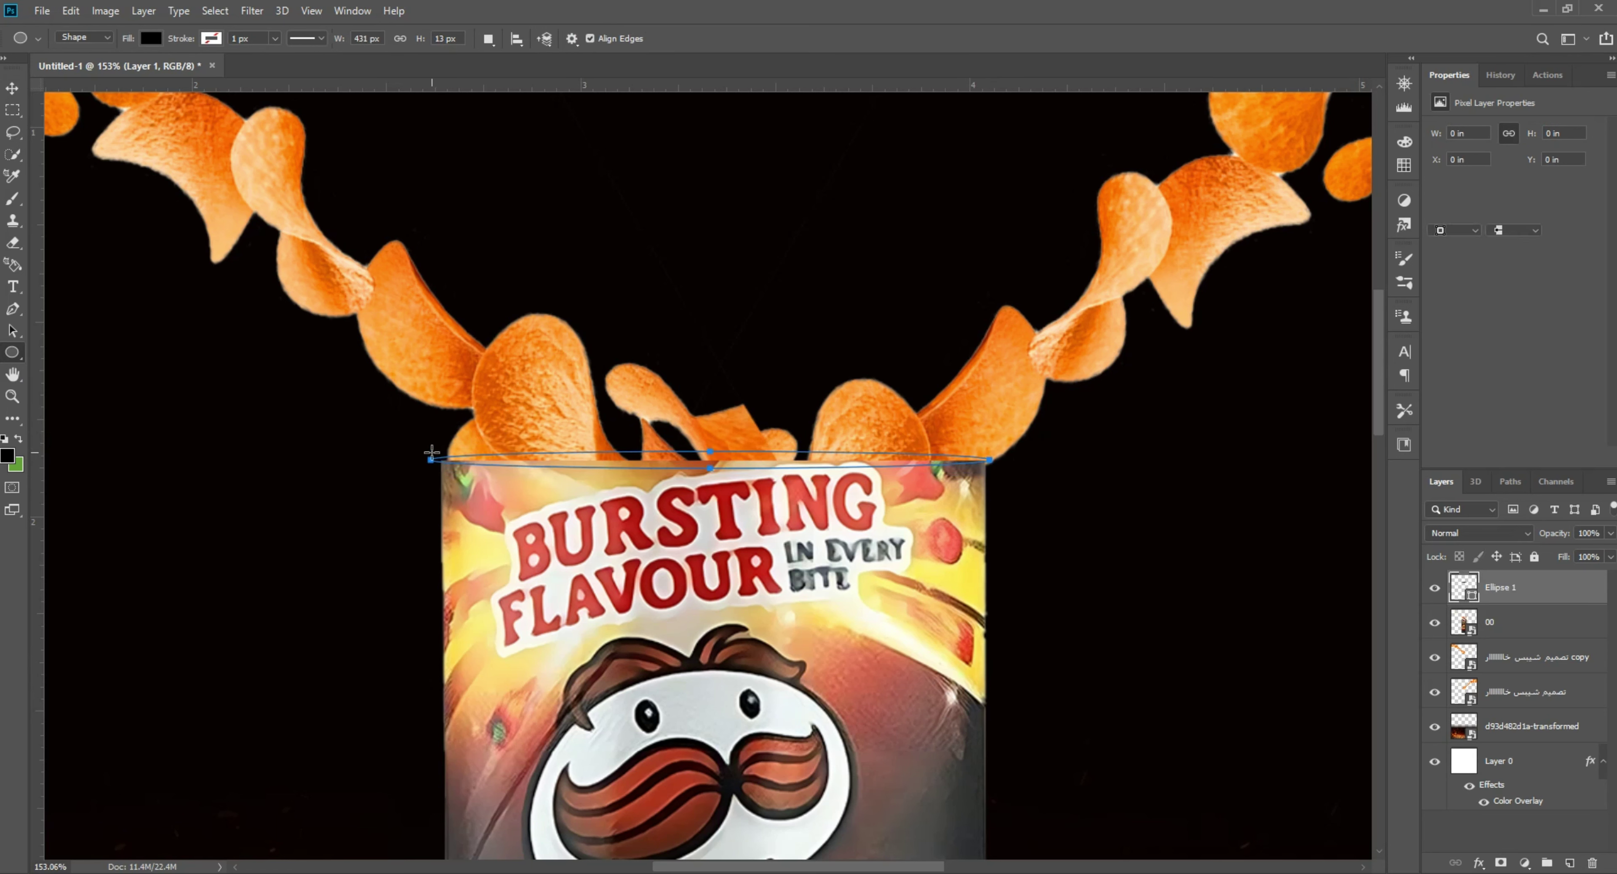
left_click(13, 88)
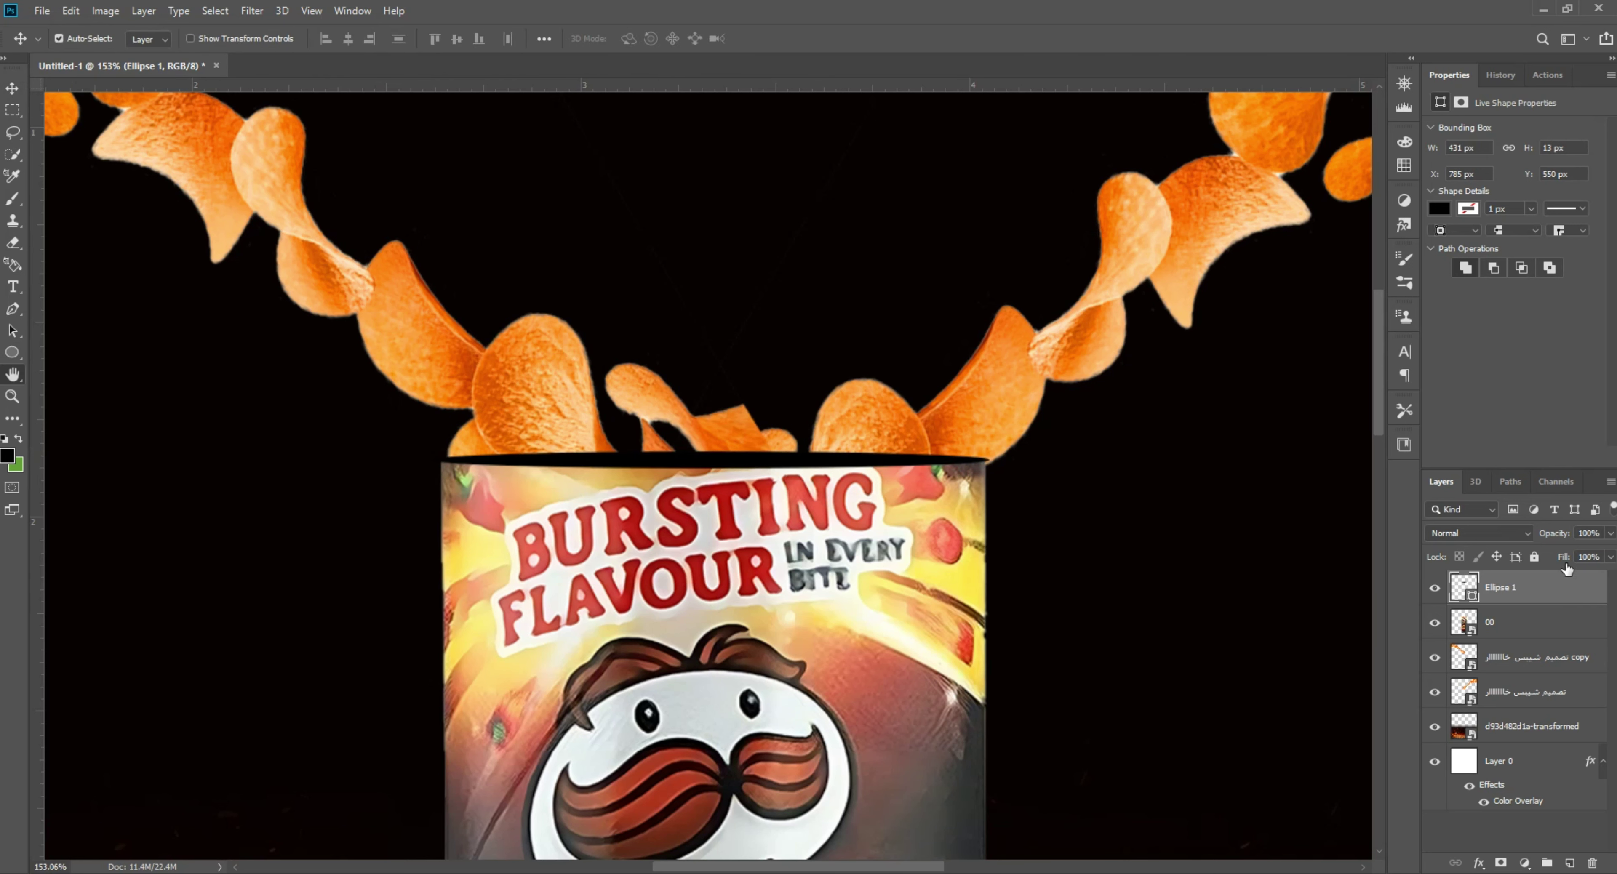
Give Ellipse 1 a brown Color Overlay, starting from dd5900 and darkened
double_click(1556, 587)
left_click(959, 351)
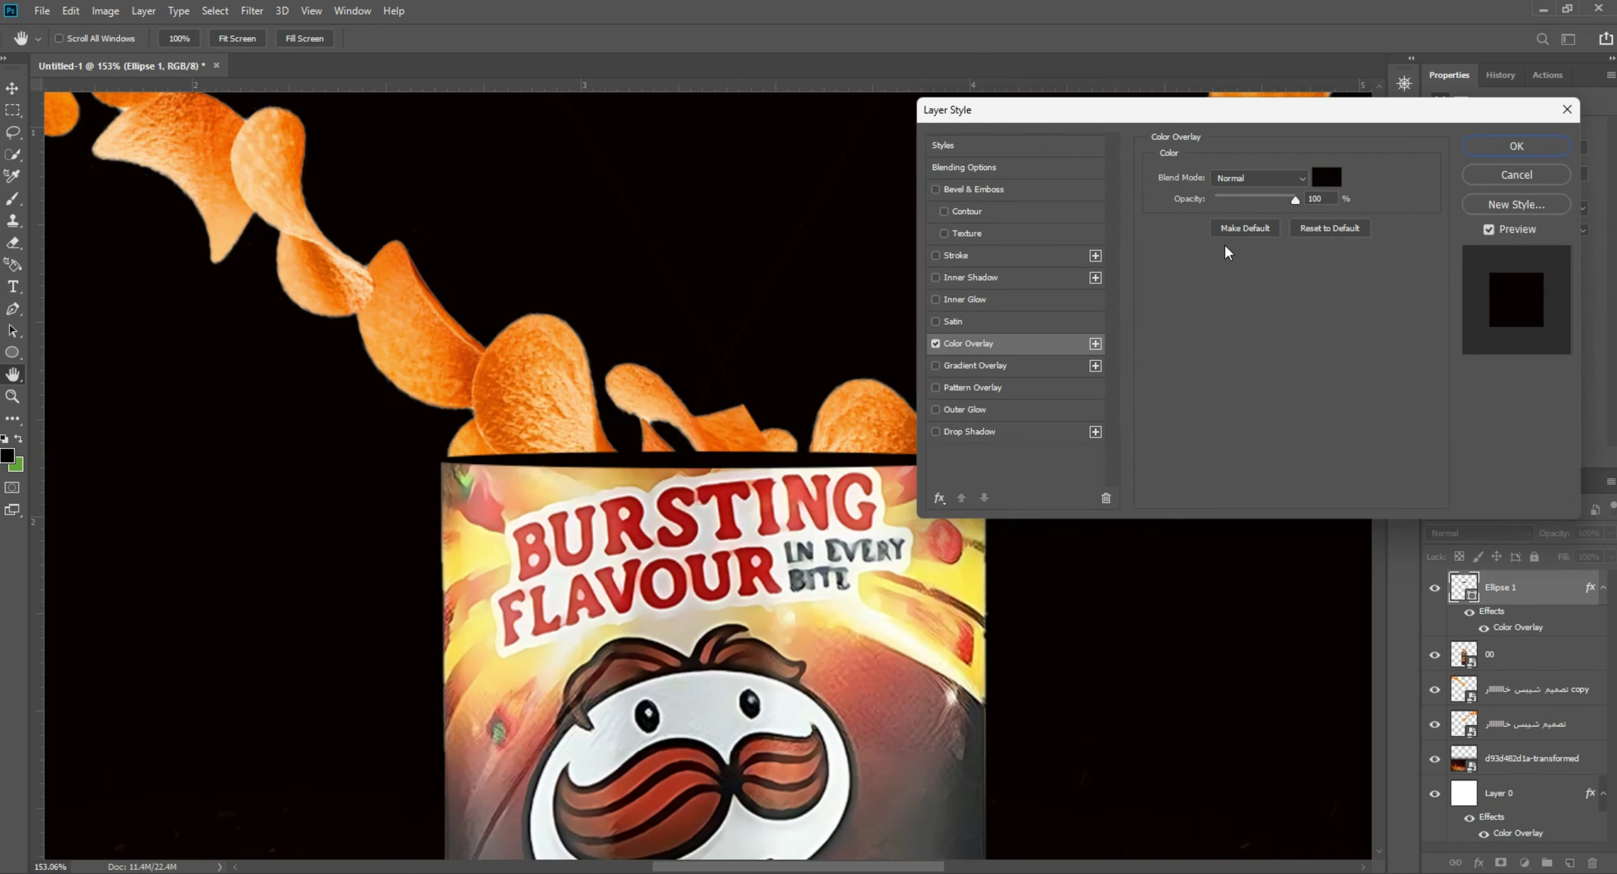
left_click(1324, 179)
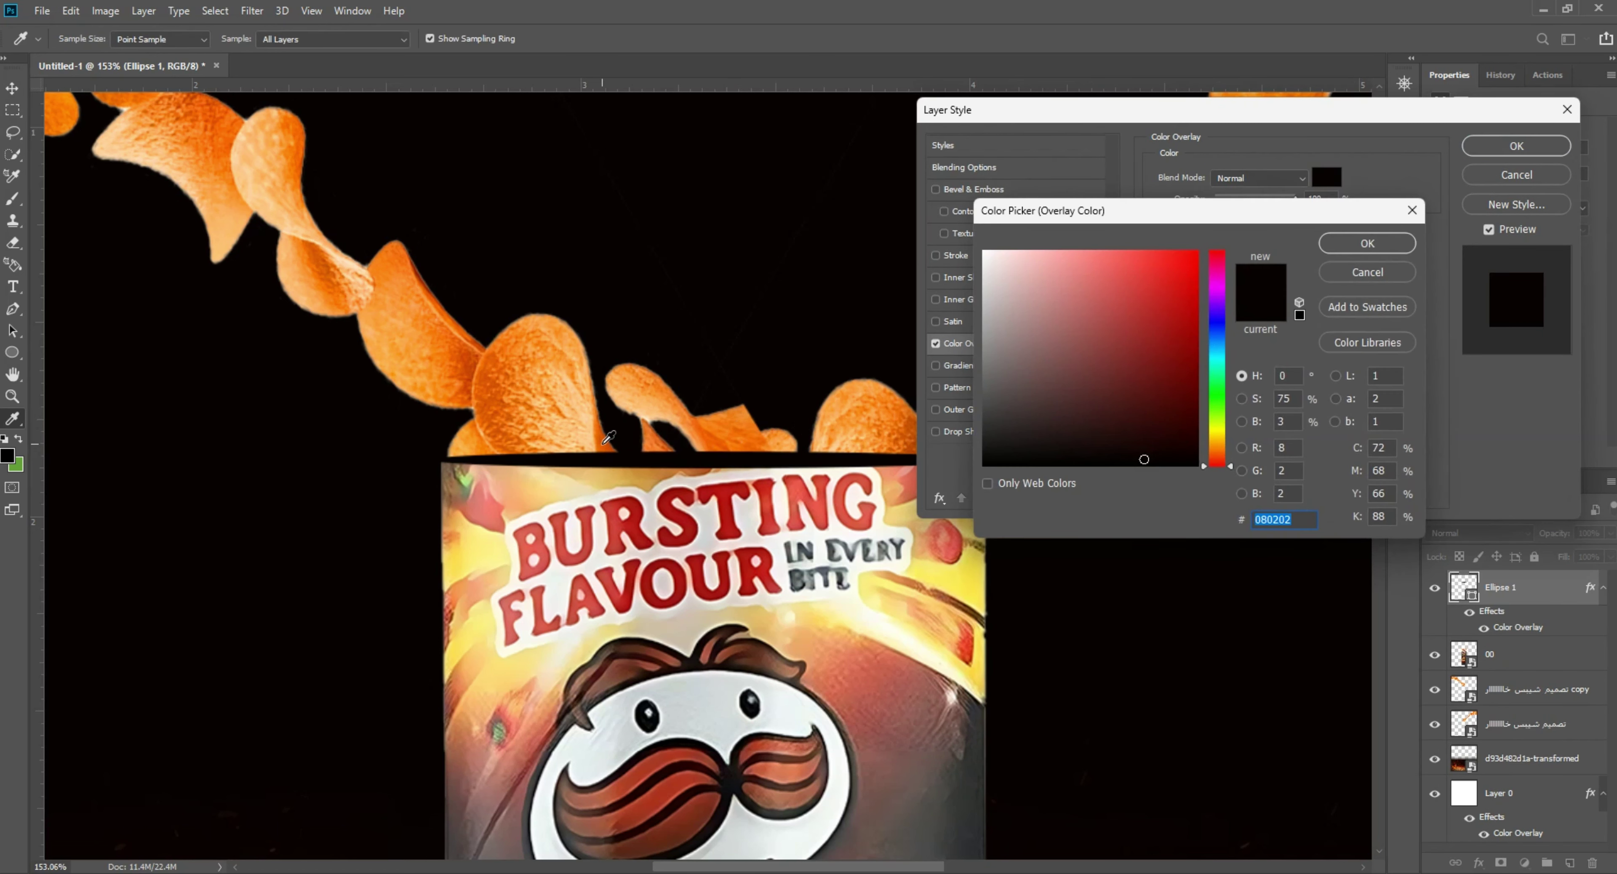
type("dd5900")
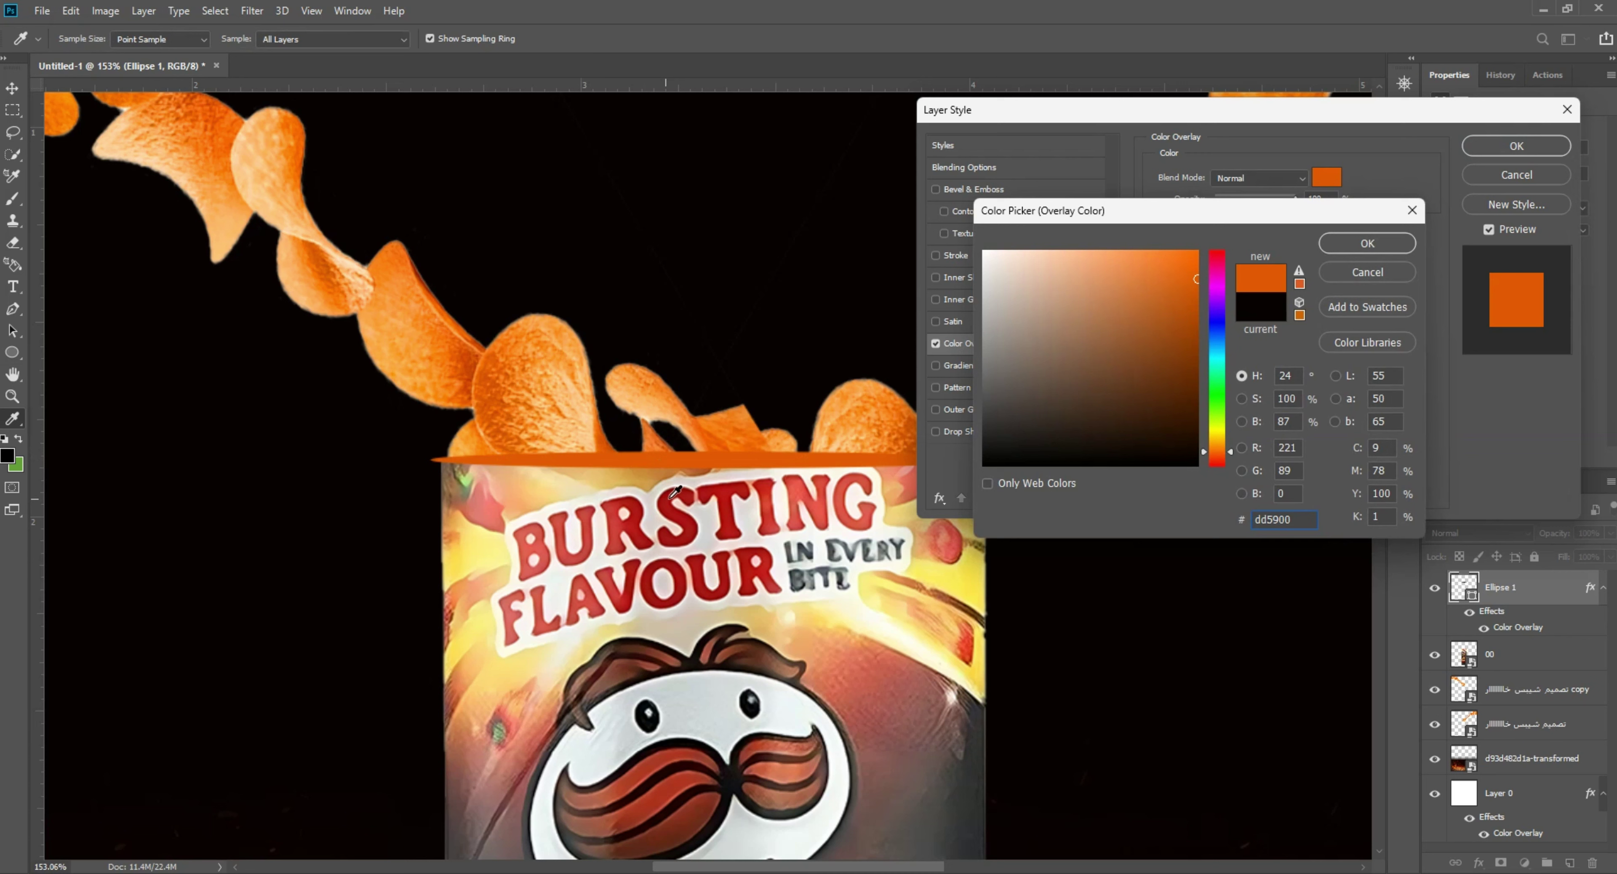
left_click_drag(1196, 278, 1196, 375)
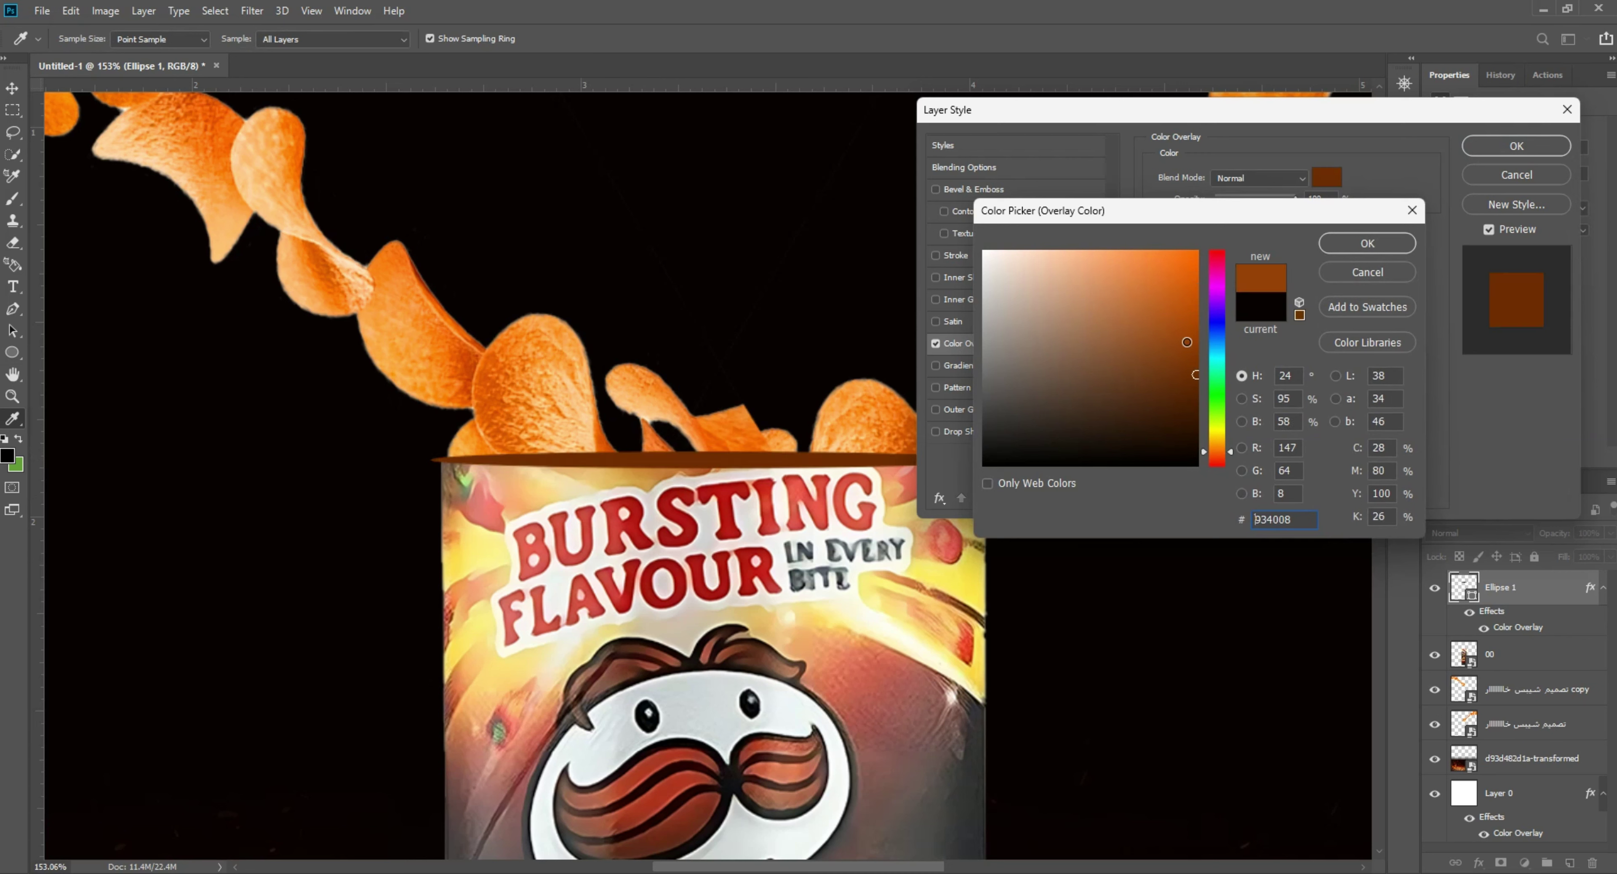
left_click(1378, 243)
left_click(1517, 145)
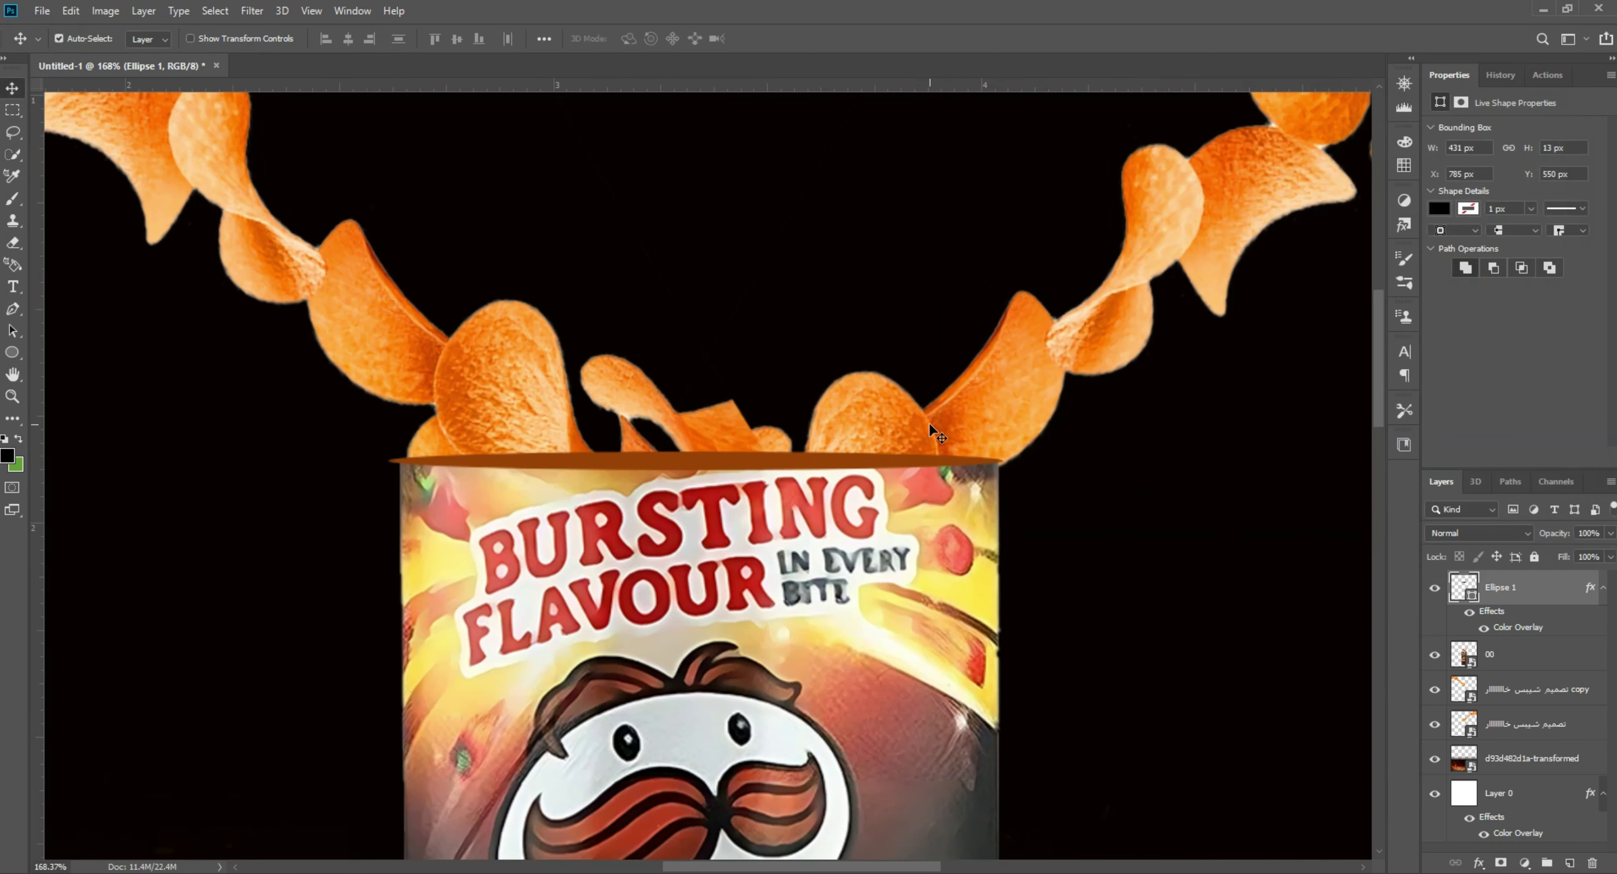
Move both chip layers above Ellipse 1 and put Ellipse 1 below the can layer 00
left_click(931, 429)
left_click(1516, 700, "ctrl")
left_click_drag(1516, 700, 1513, 746)
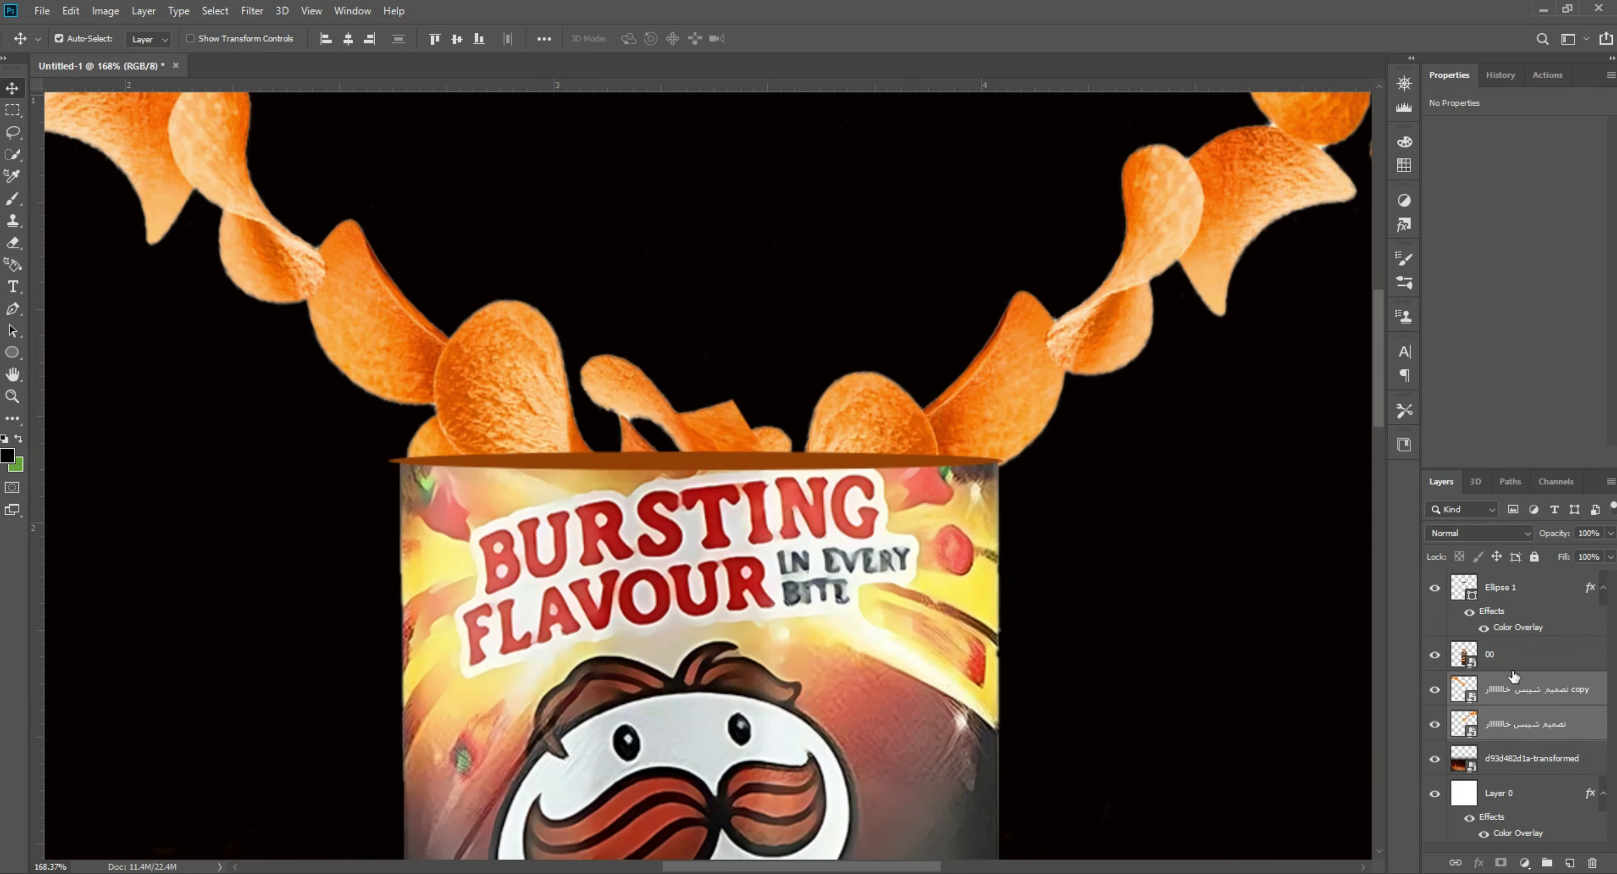
left_click_drag(1514, 598, 1542, 679)
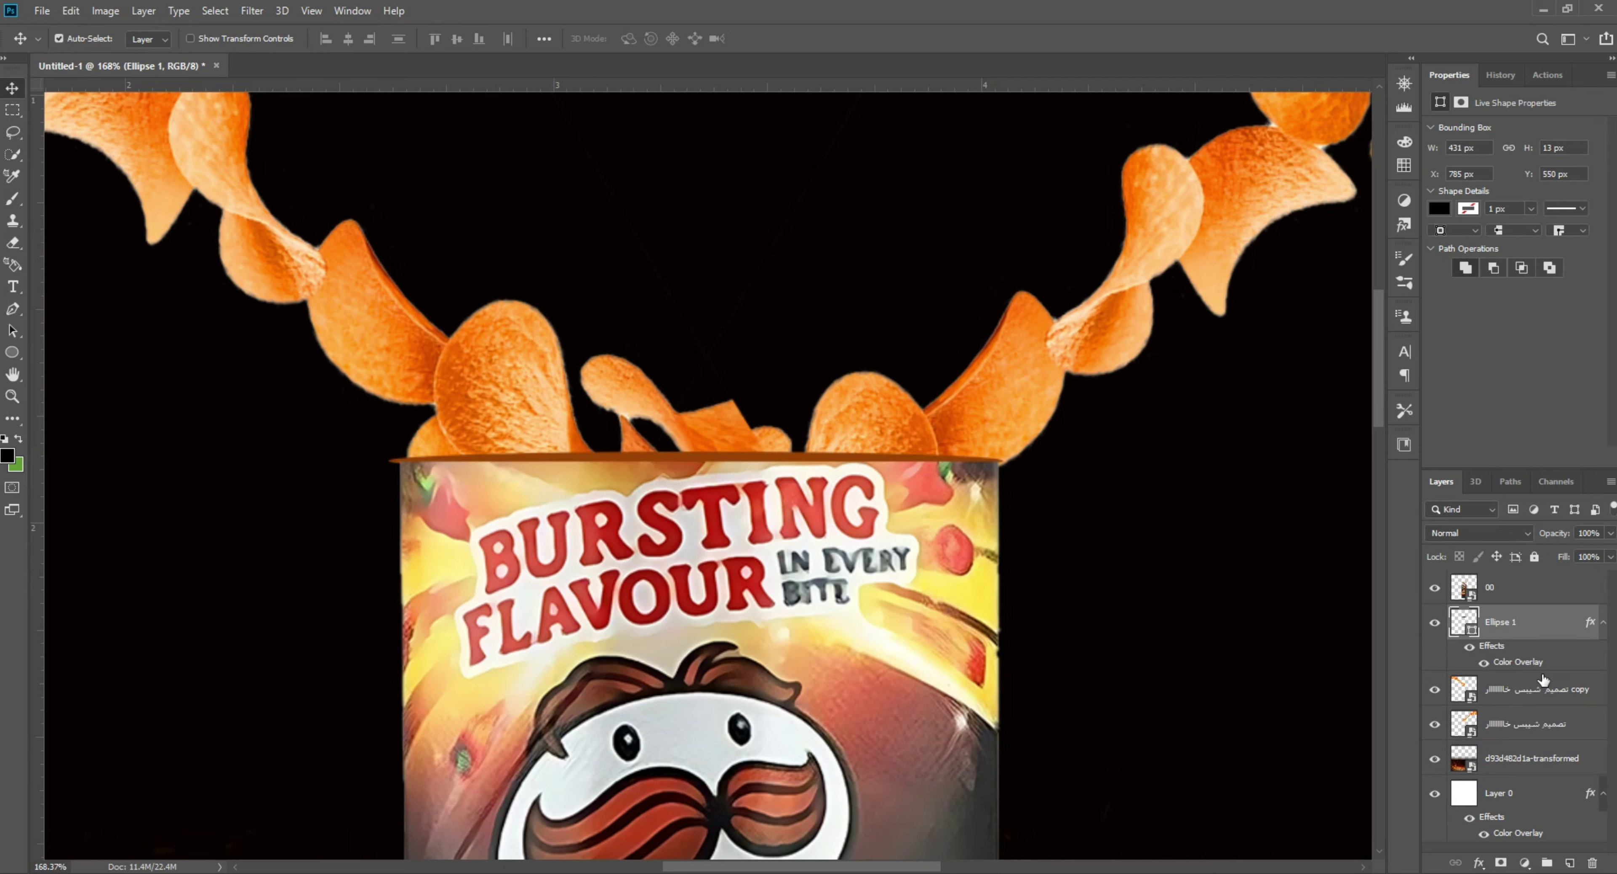
scroll(869, 516, "down", 3)
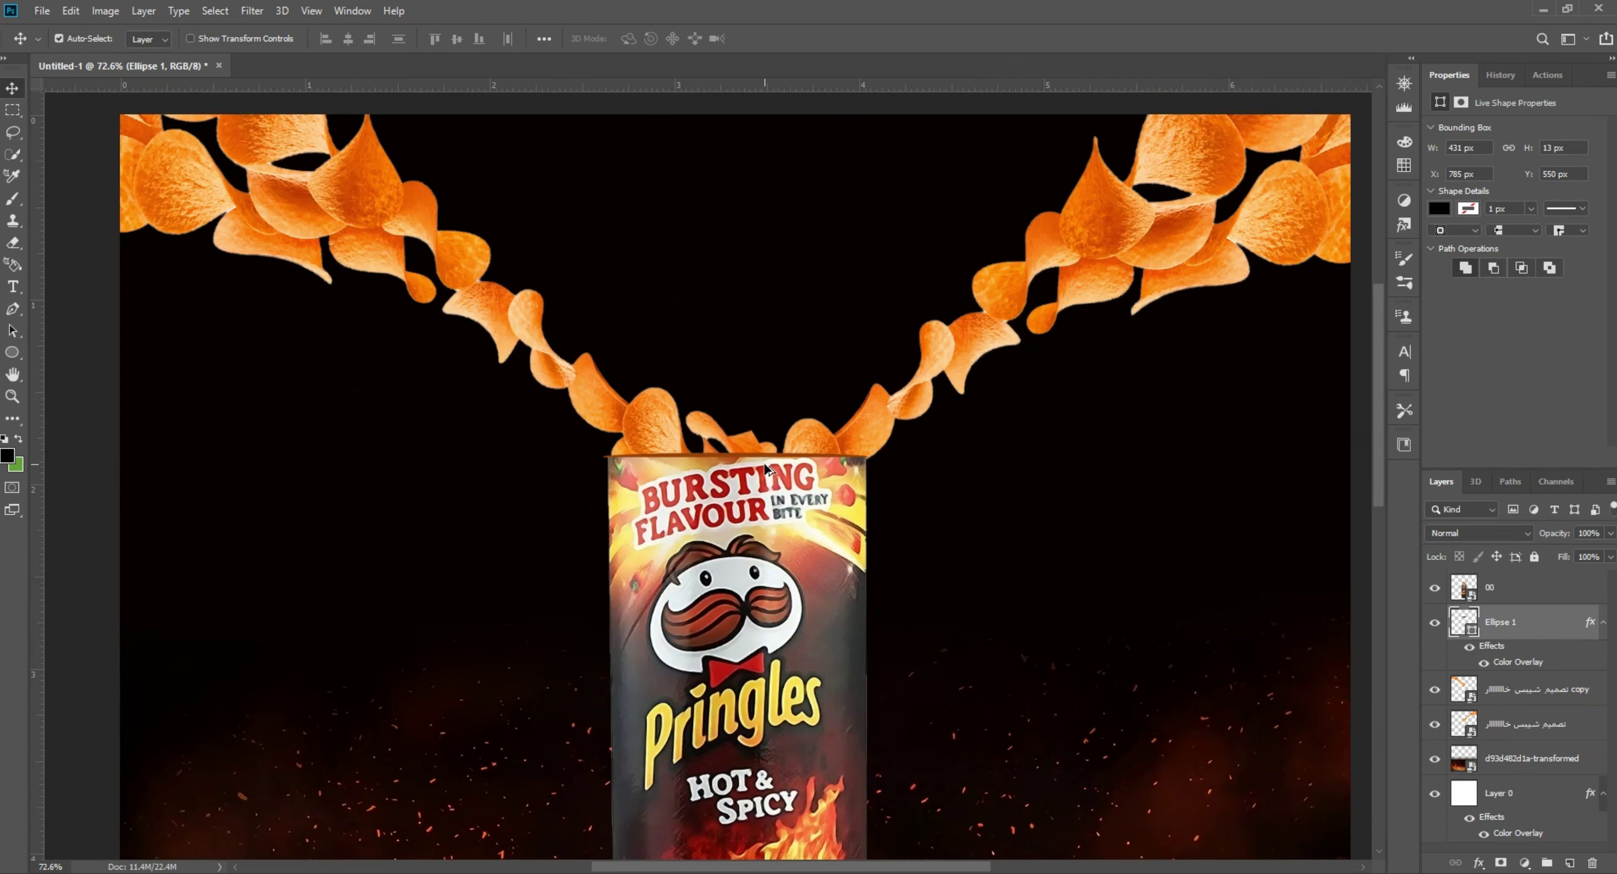
scroll(649, 459, "up", 5)
scroll(715, 496, "up", 1)
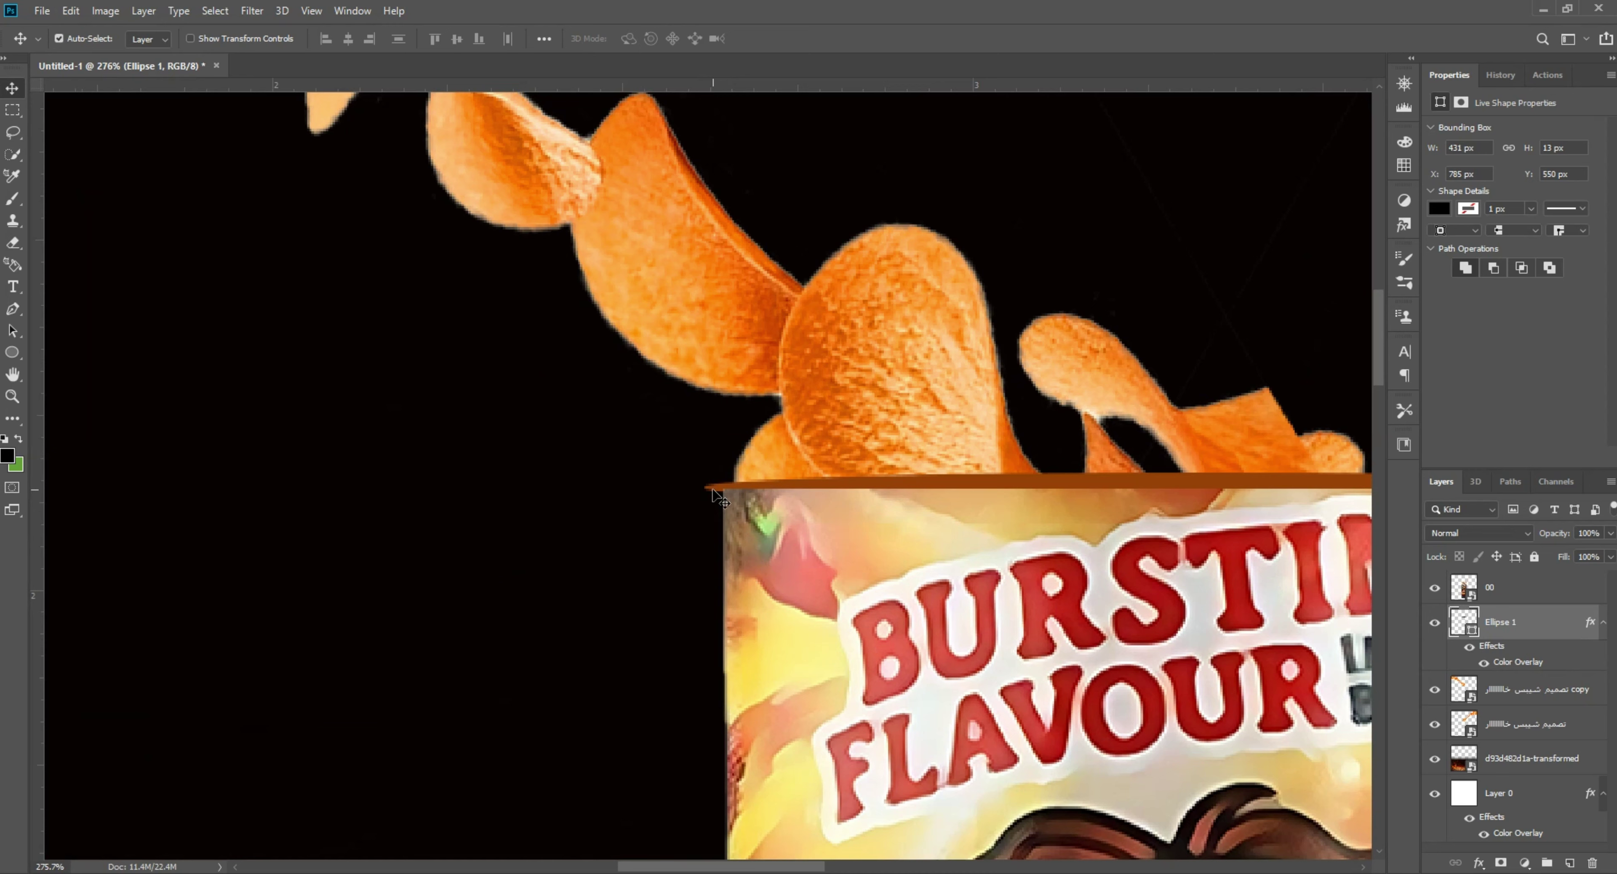
Narrow the ellipse slightly with Free Transform
key("ctrl+t")
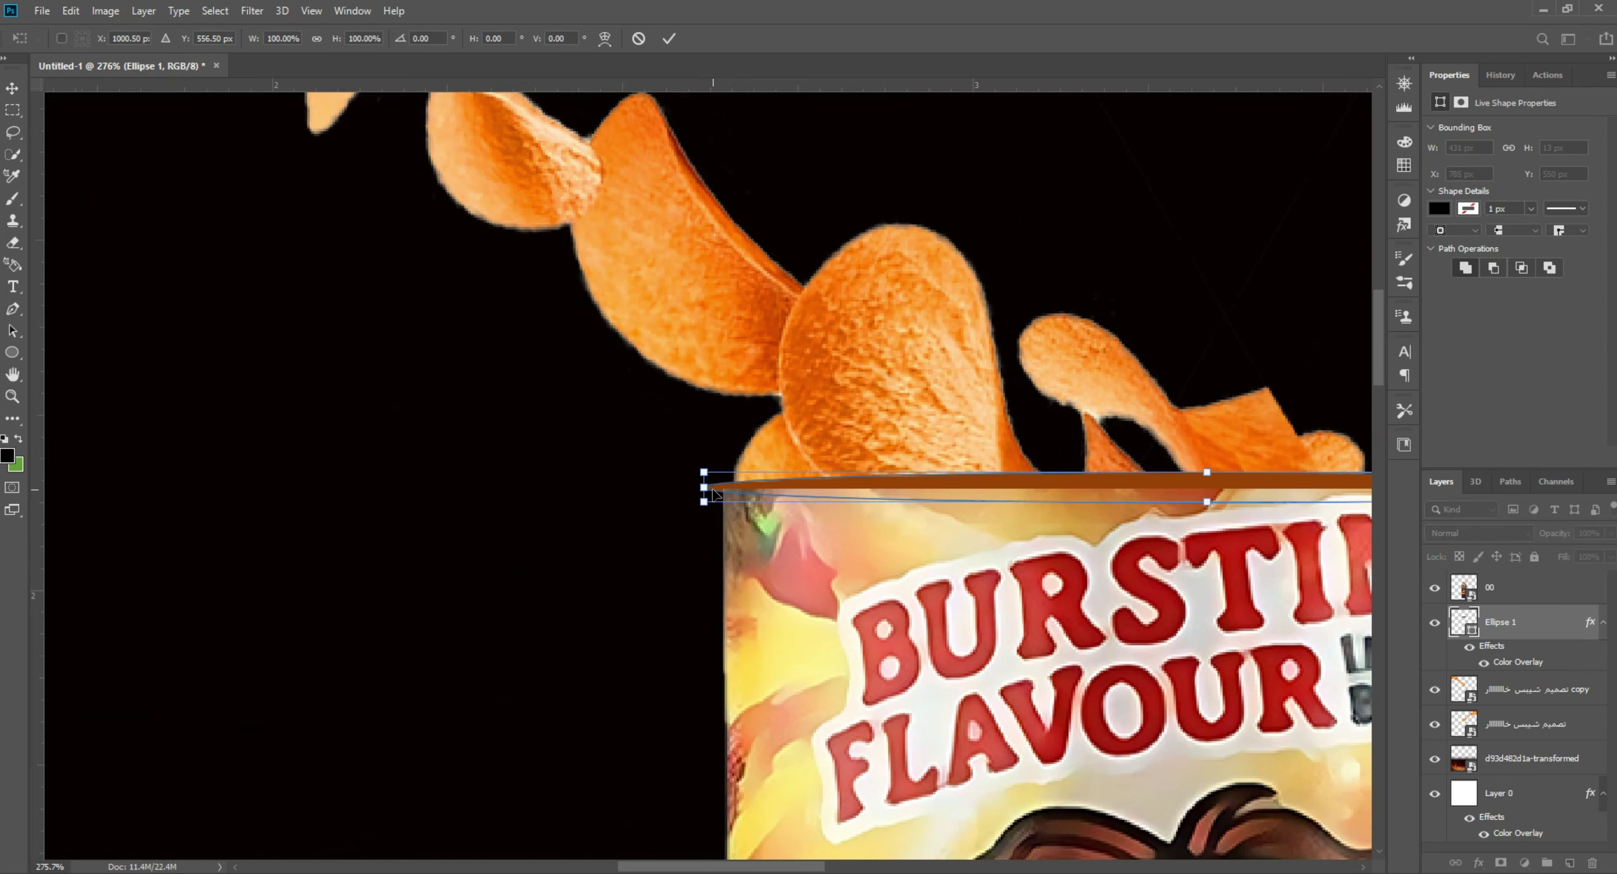
left_click_drag(711, 490, 726, 490)
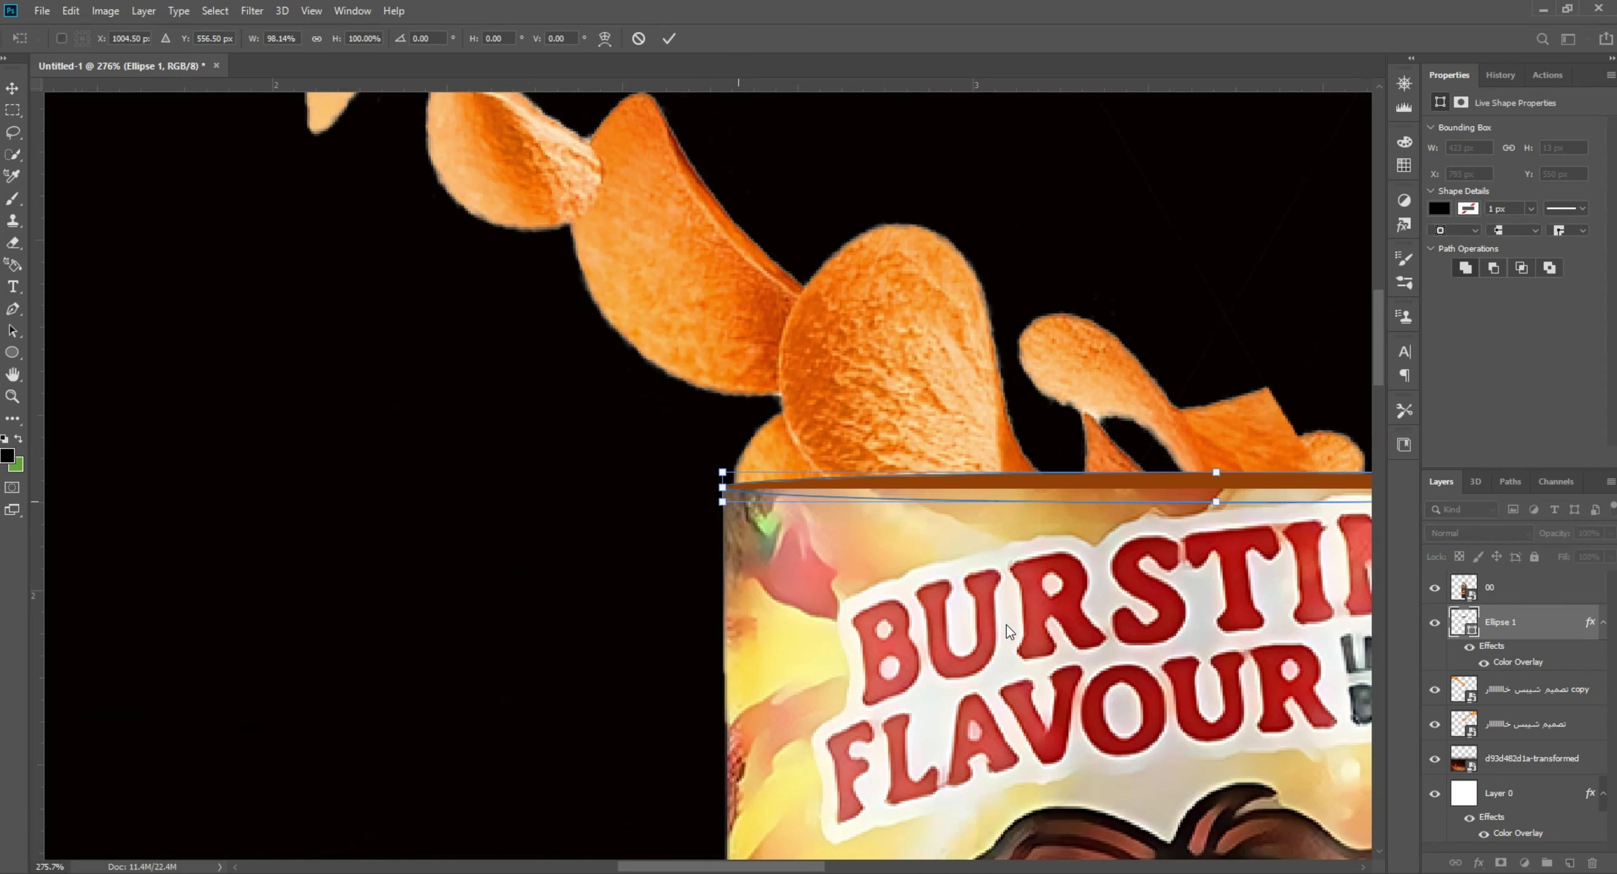
key("Return")
scroll(913, 595, "right", 8)
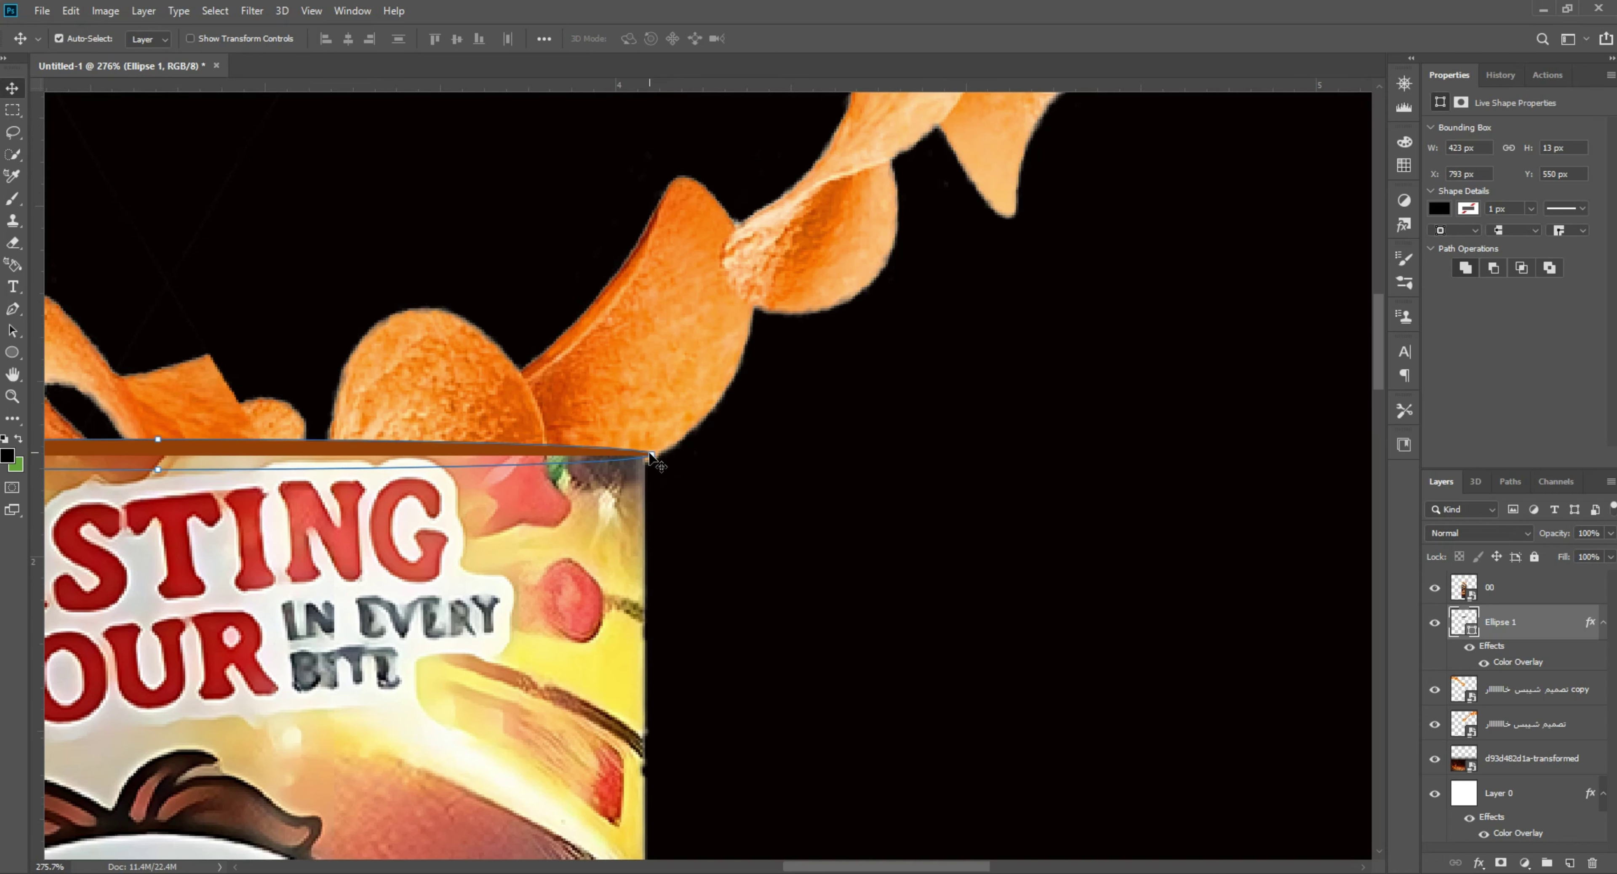
left_click(652, 456)
scroll(653, 491, "down", 5)
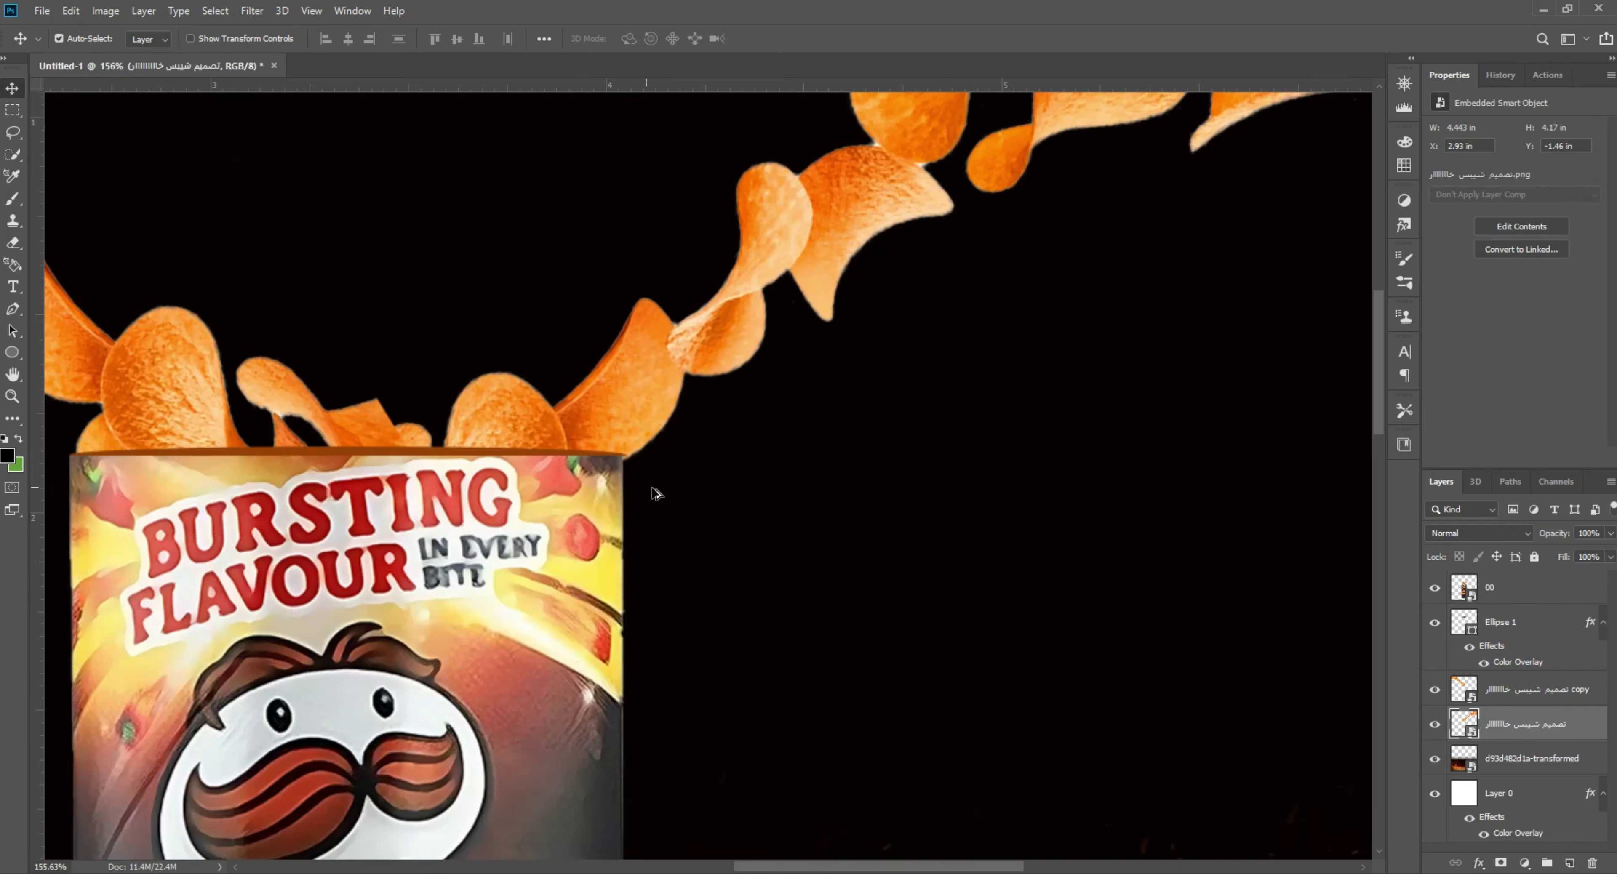
scroll(671, 512, "up", 6)
left_click(519, 454)
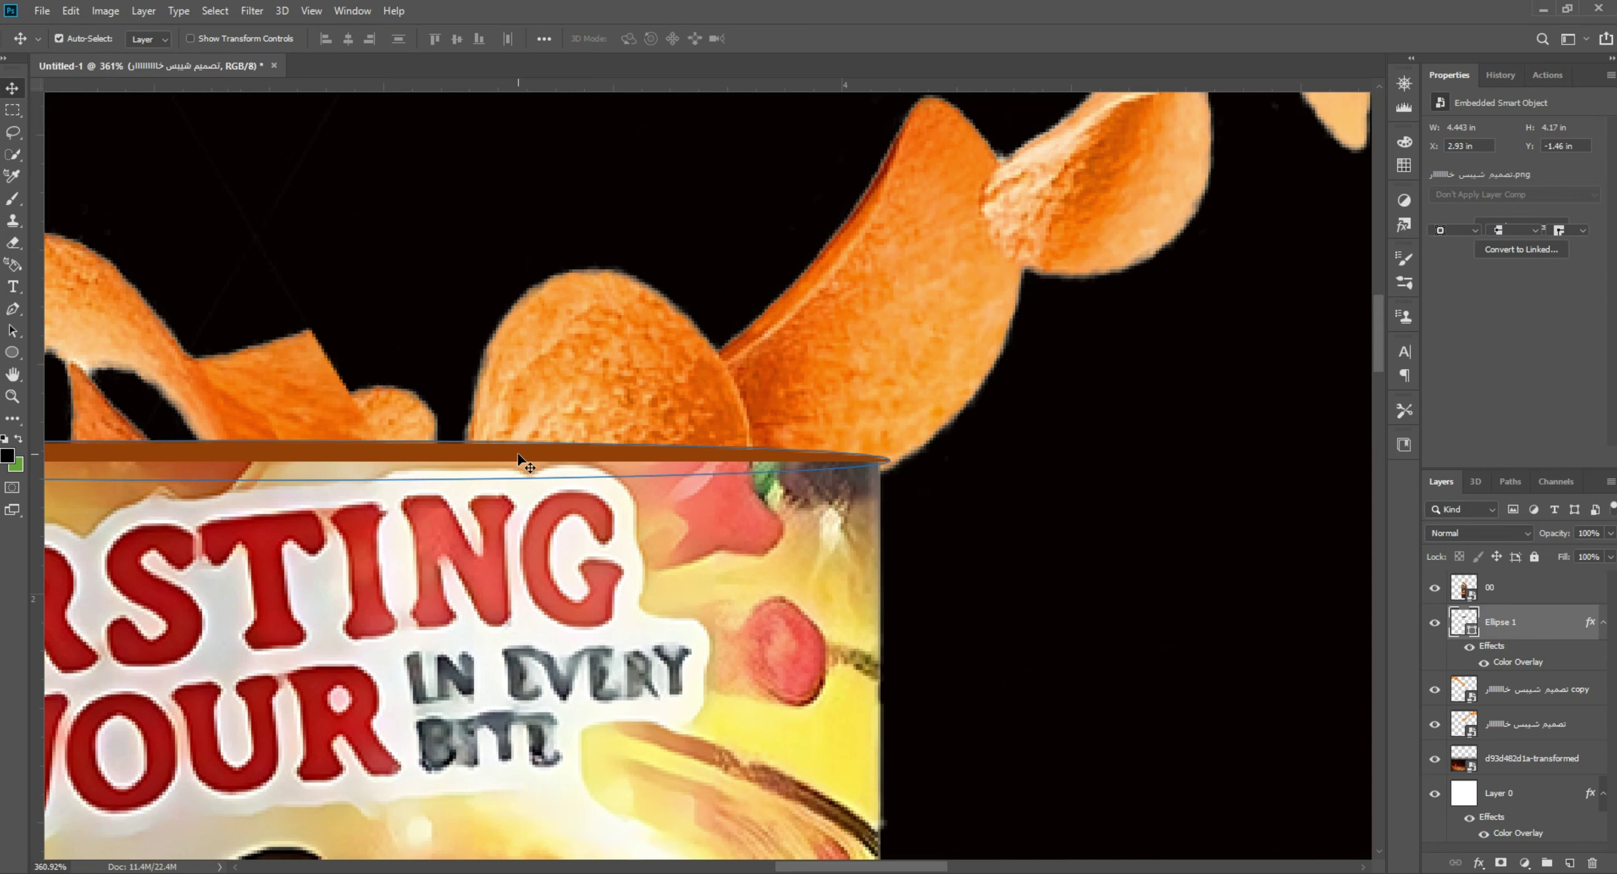
key("ctrl+t")
left_click(784, 342)
Place the b23049f1d4-transformed sparks image into the poster
left_click(1164, 534)
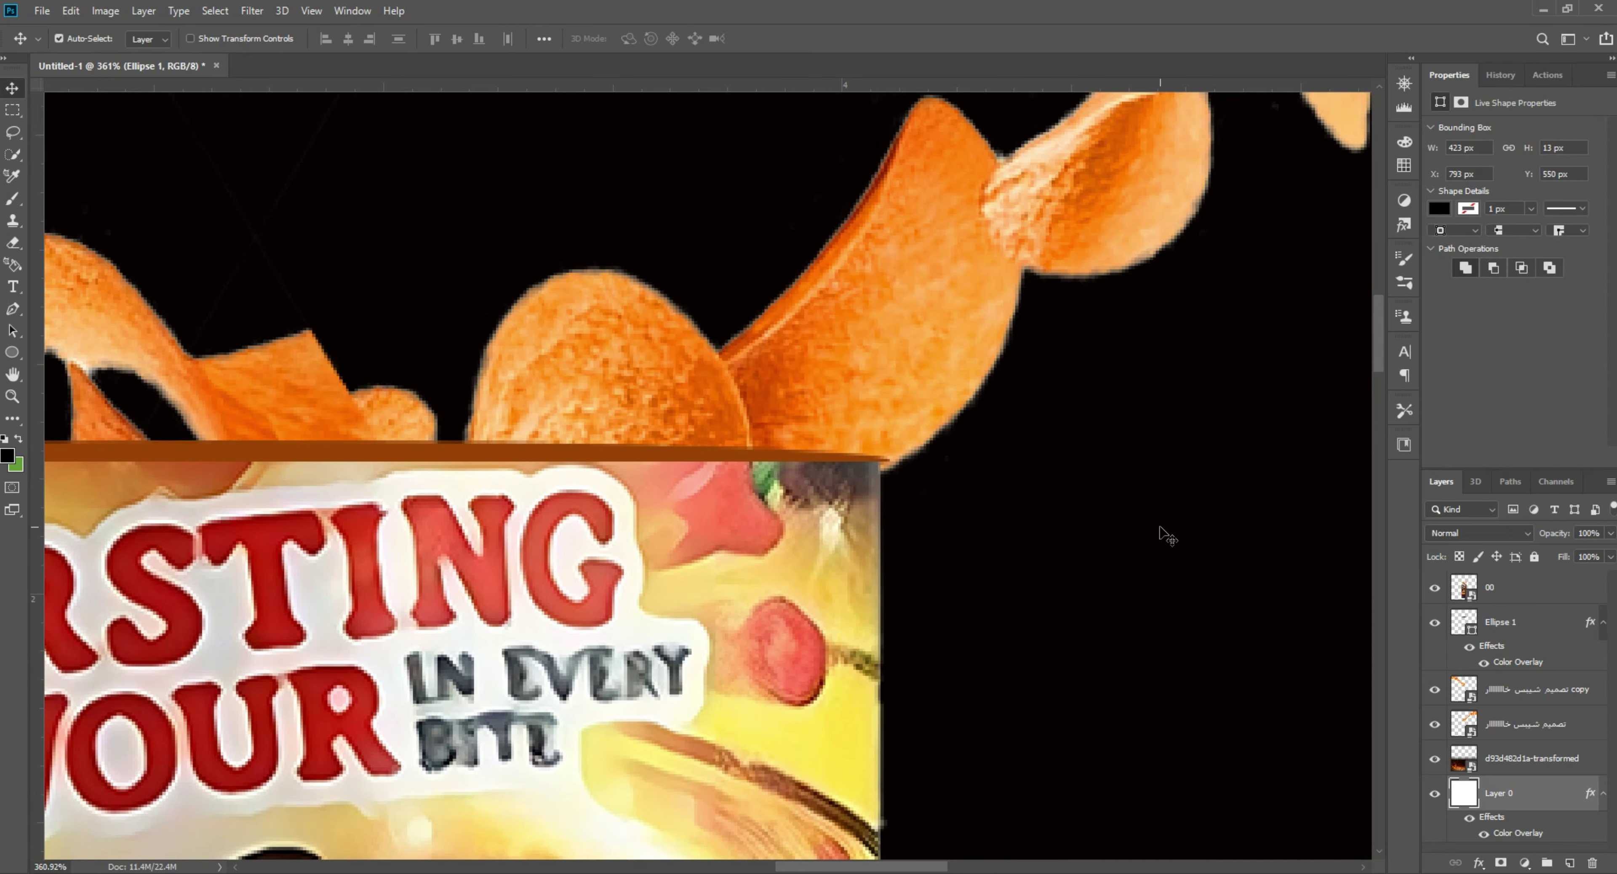
scroll(605, 486, "down", 8)
scroll(660, 477, "down", 1)
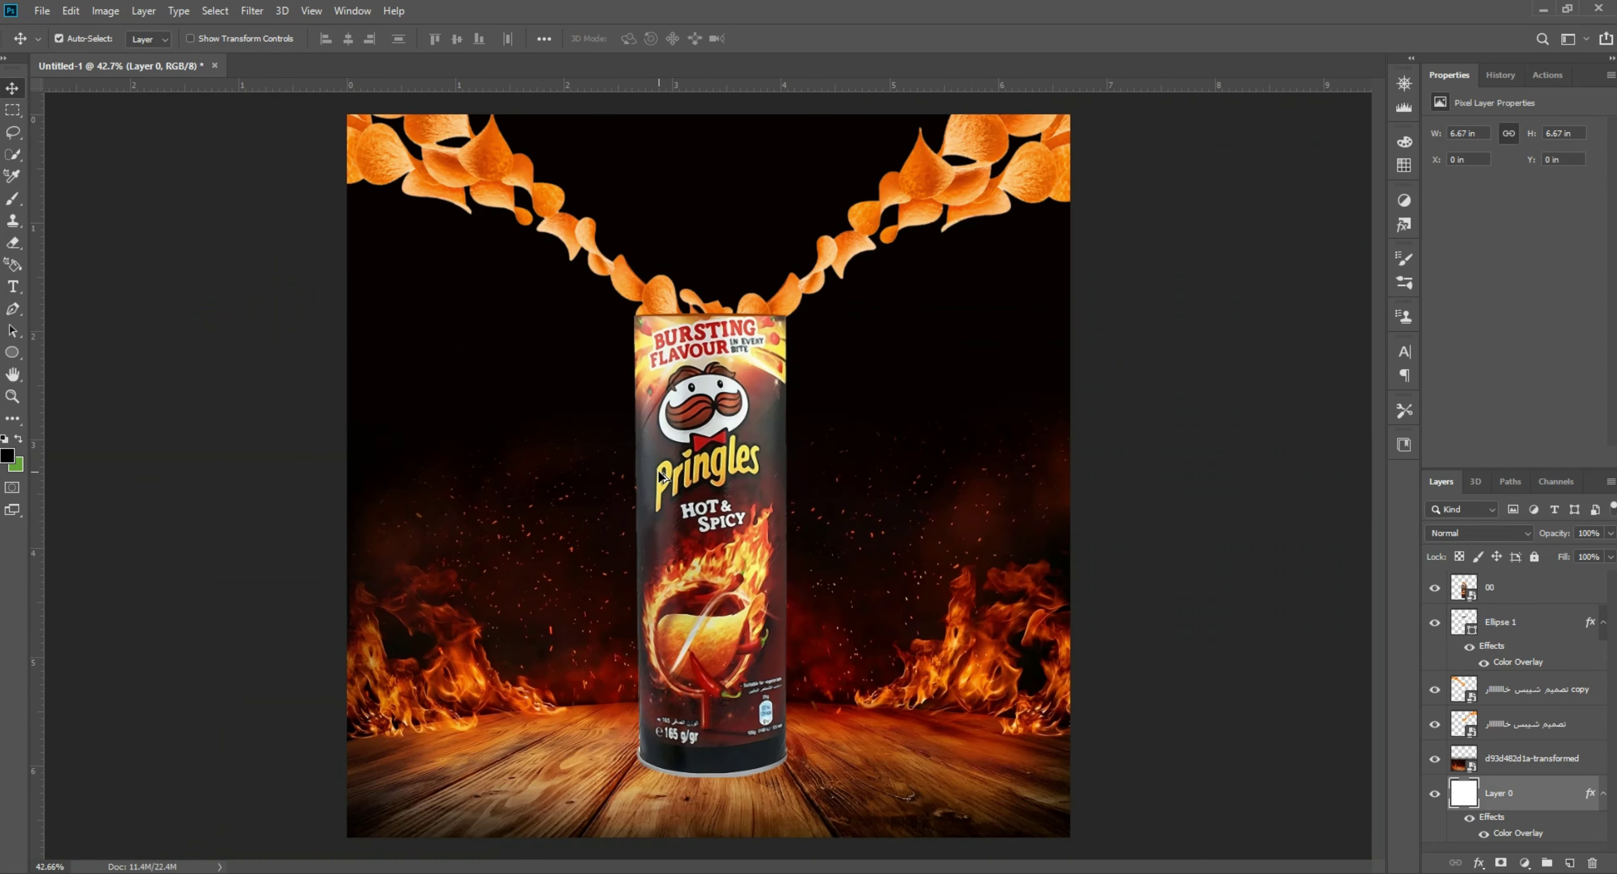
left_click(1106, 511)
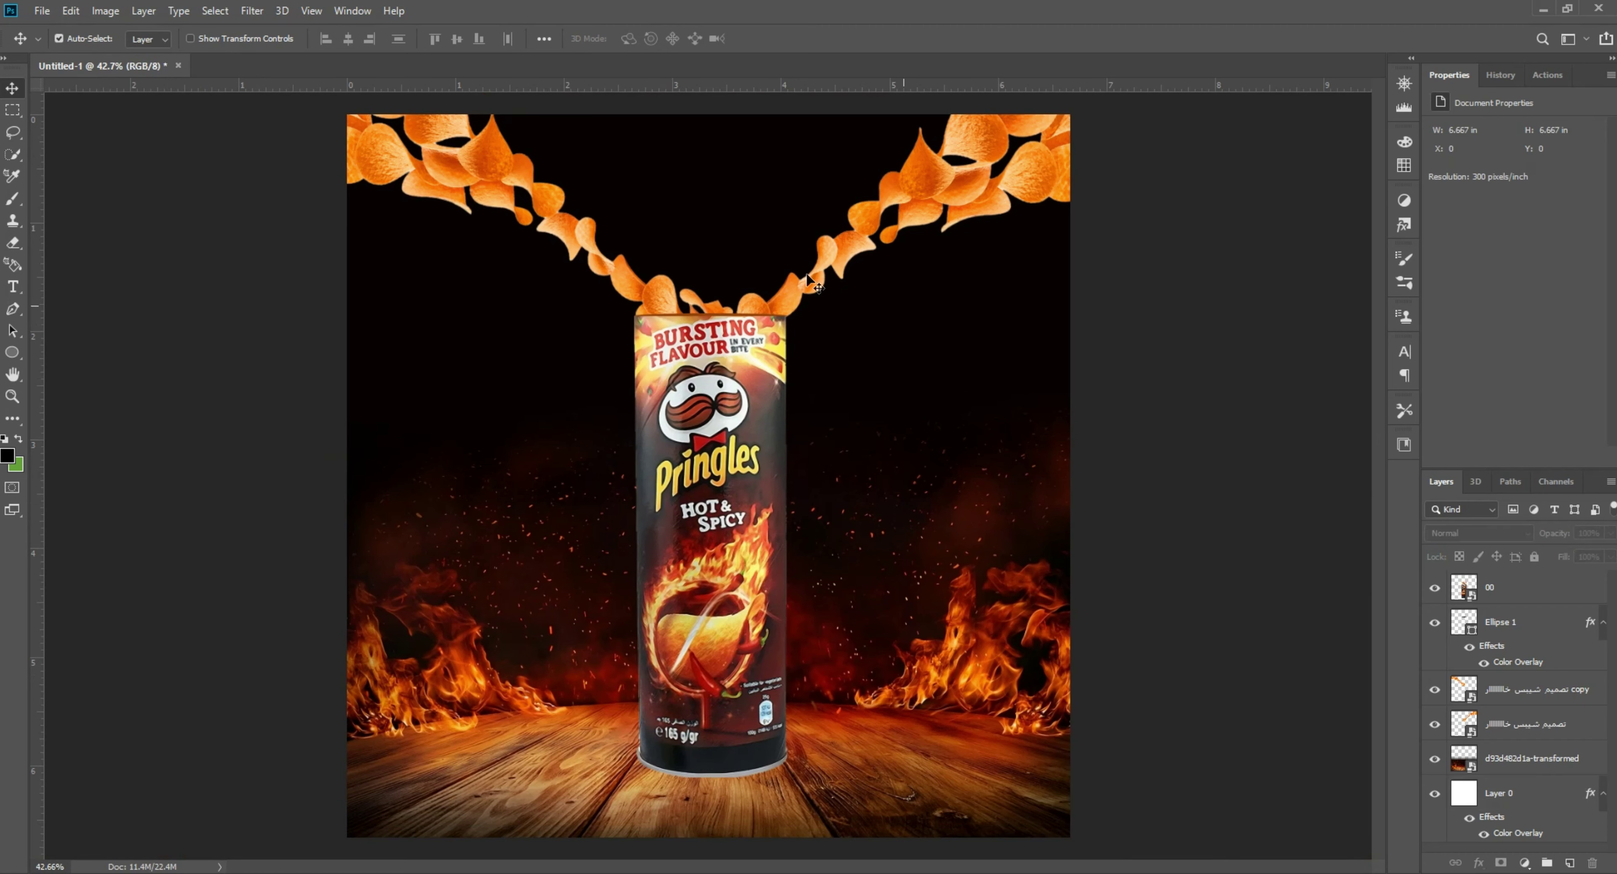
left_click(904, 769)
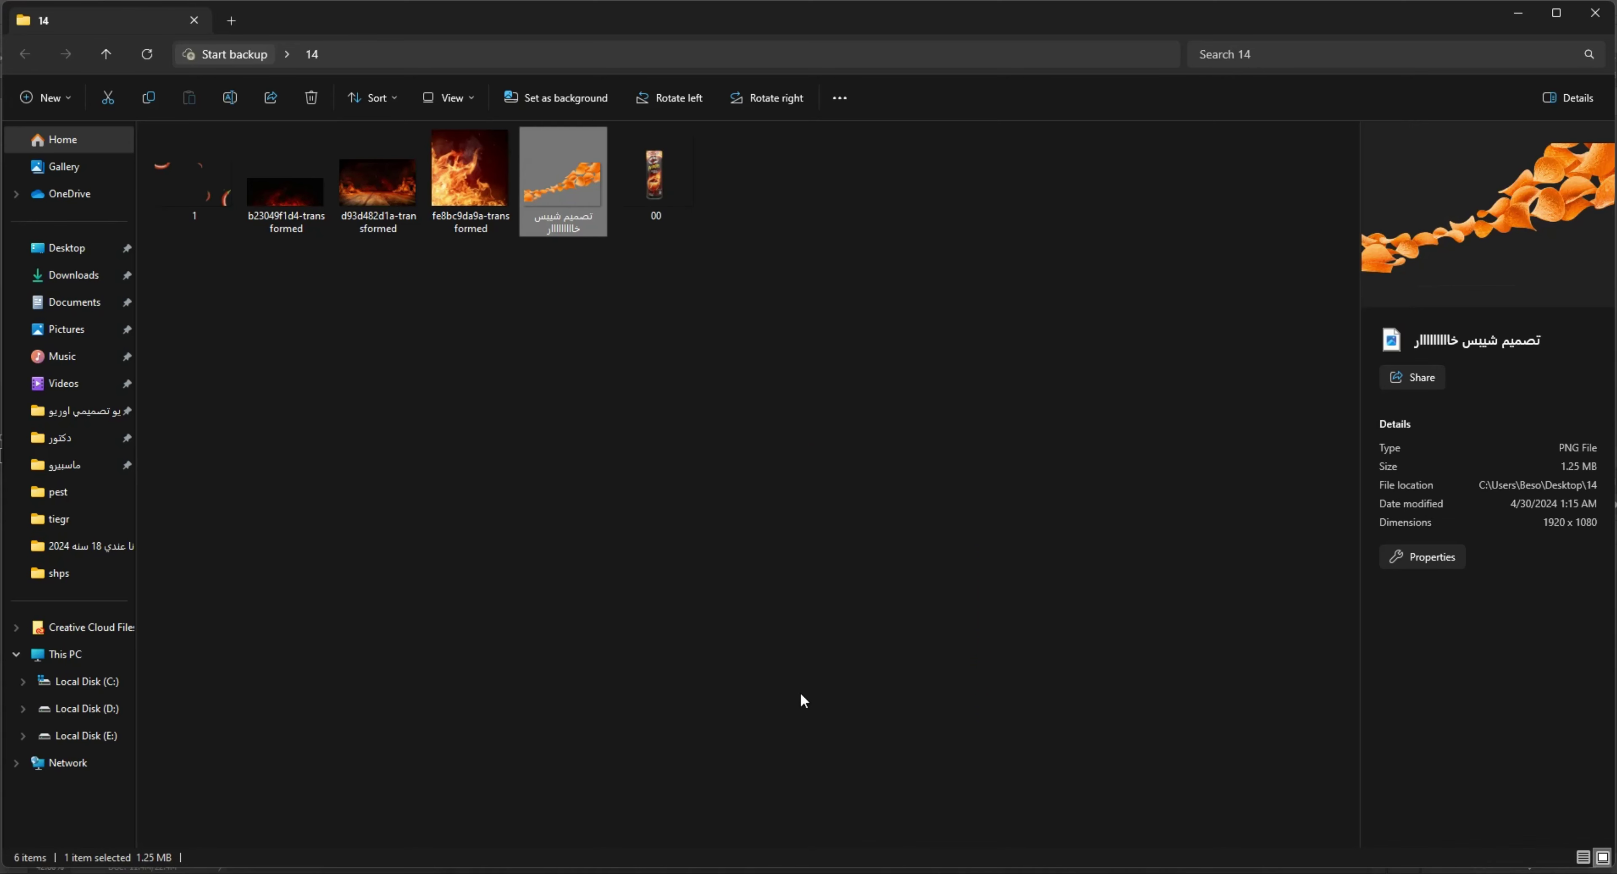
left_click_drag(286, 188, 720, 770)
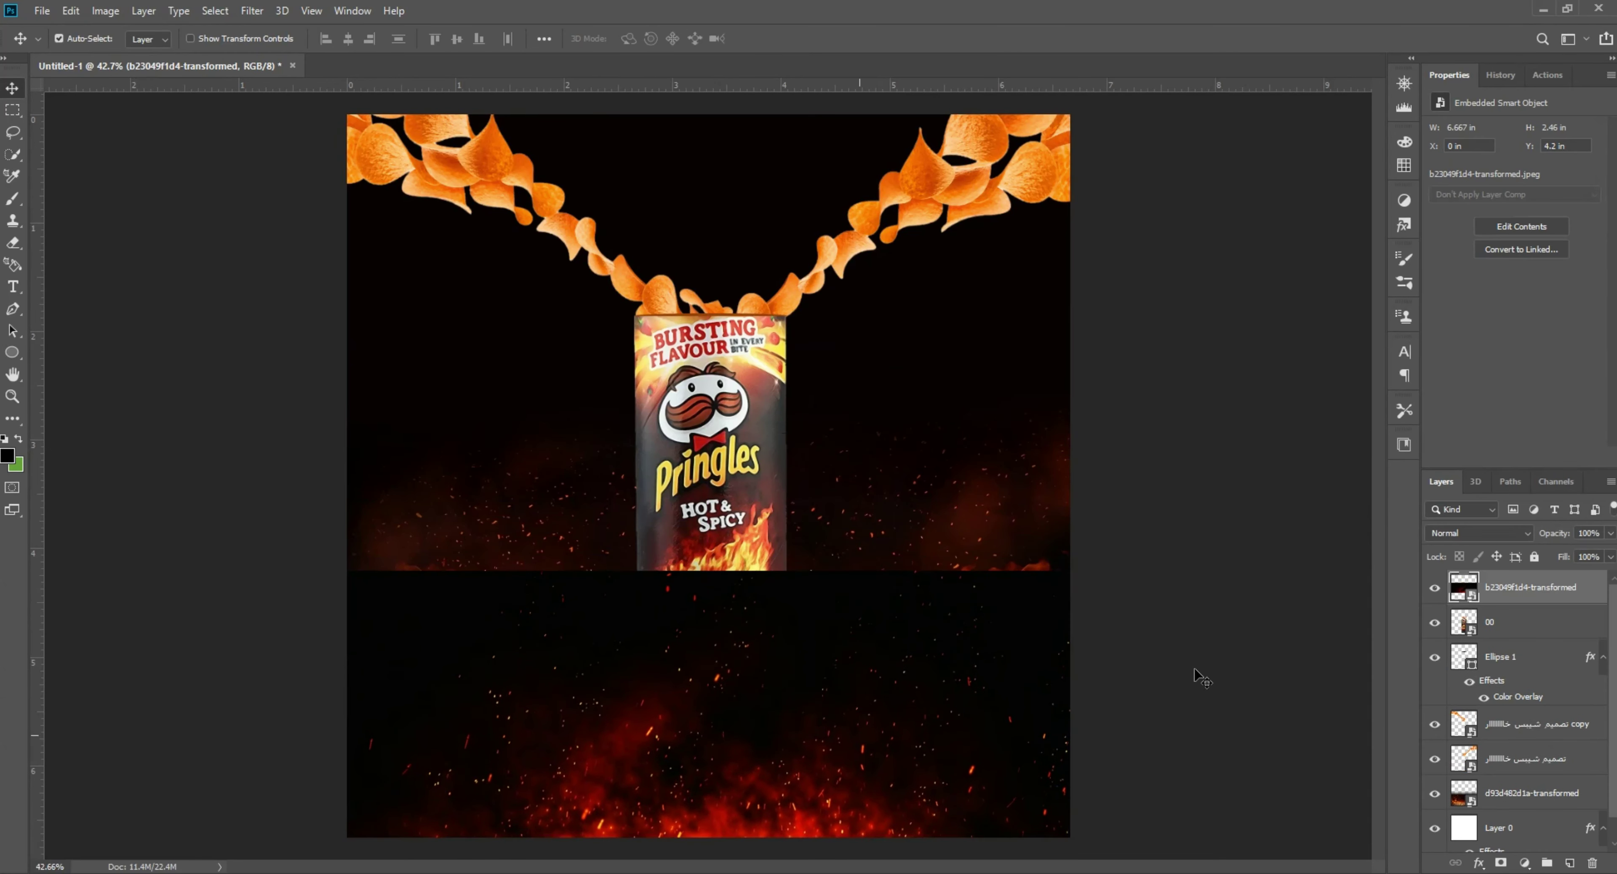
Set the sparks layer to Screen and mask out its upper part with a Soft Round black brush
left_click(1478, 538)
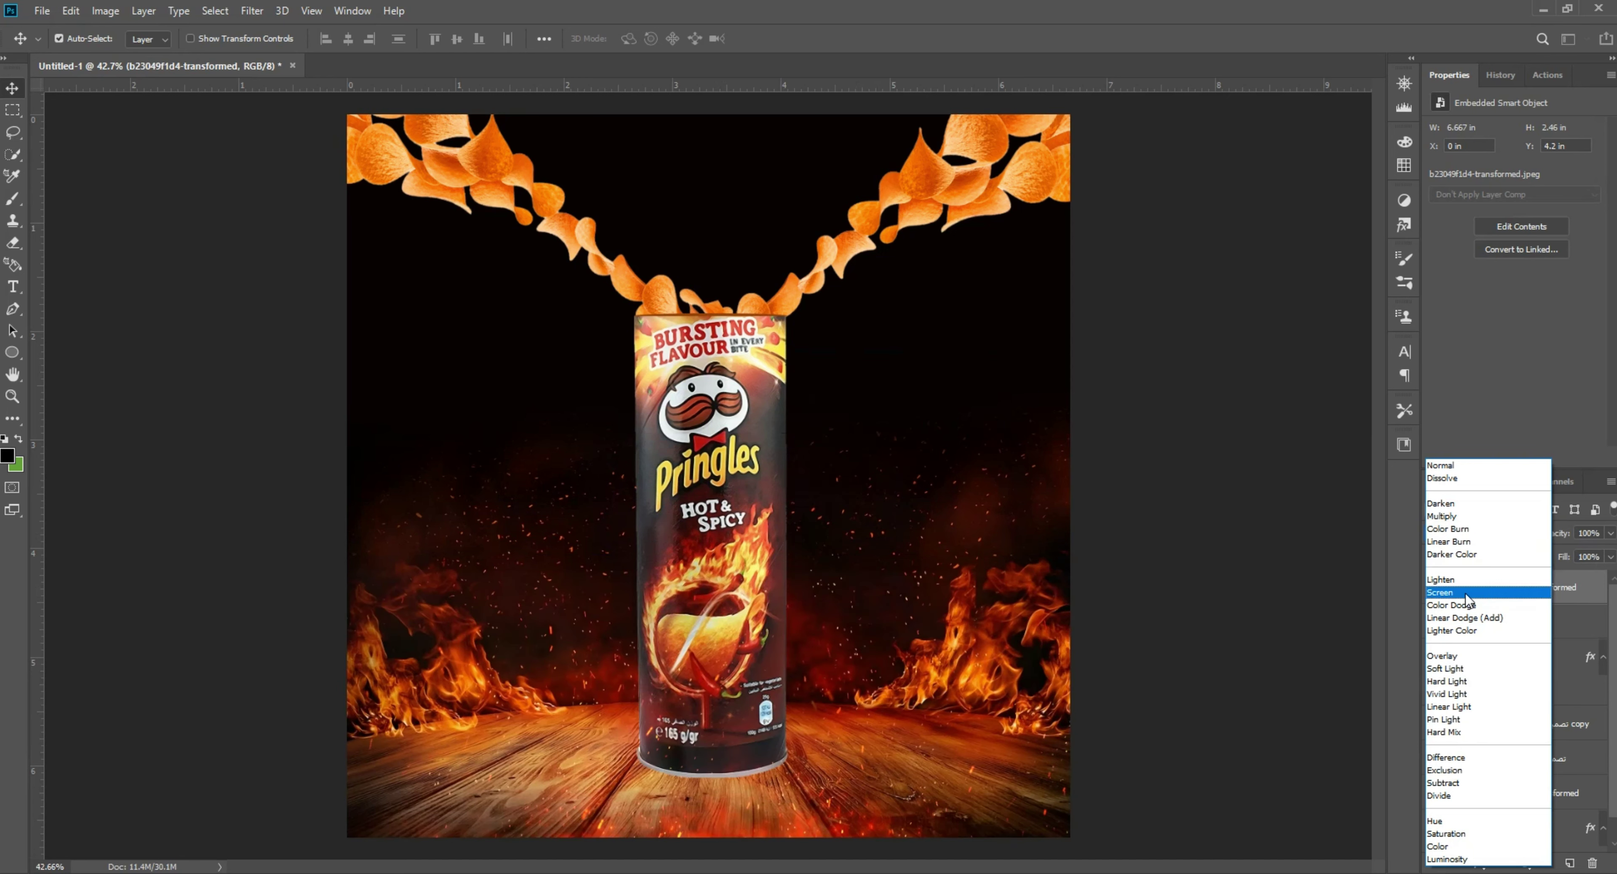
left_click(1466, 596)
left_click(1501, 862)
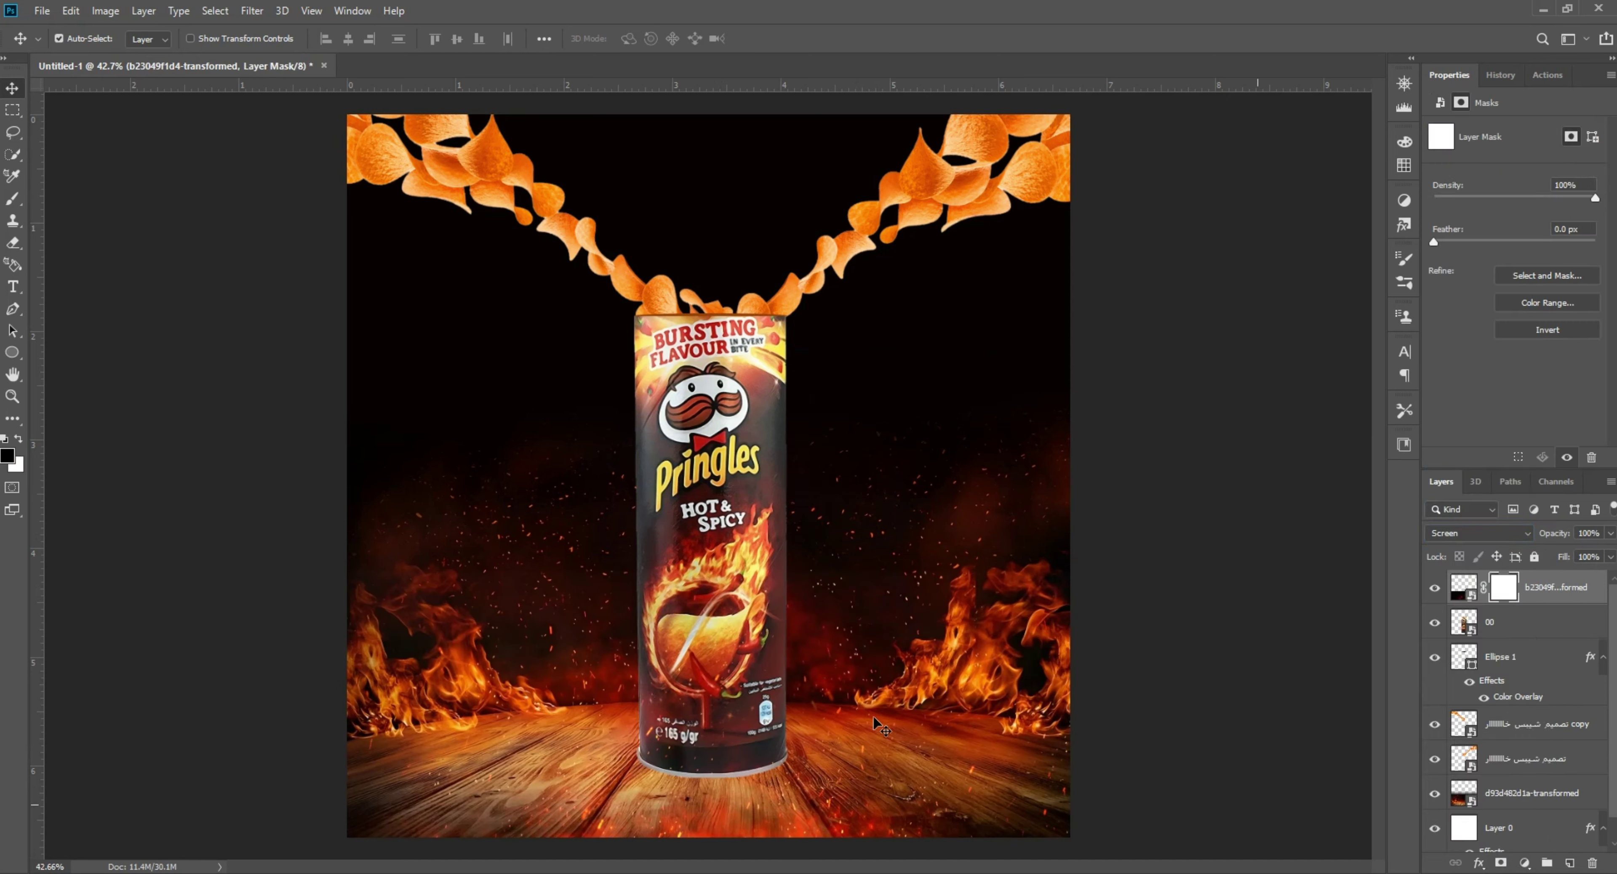
left_click(11, 196)
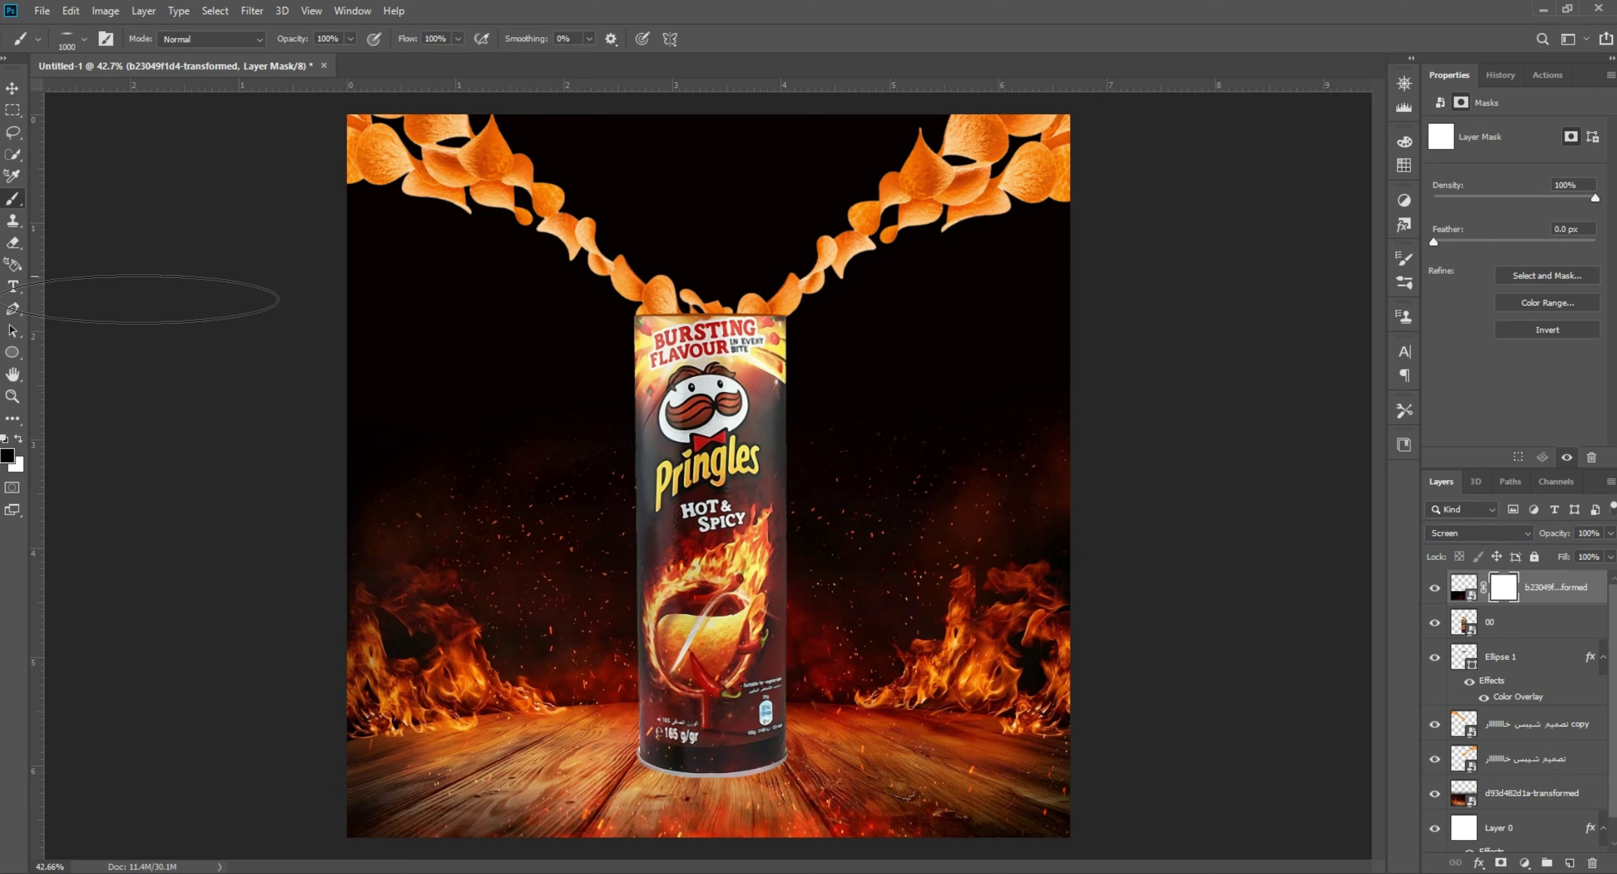
left_click(72, 42)
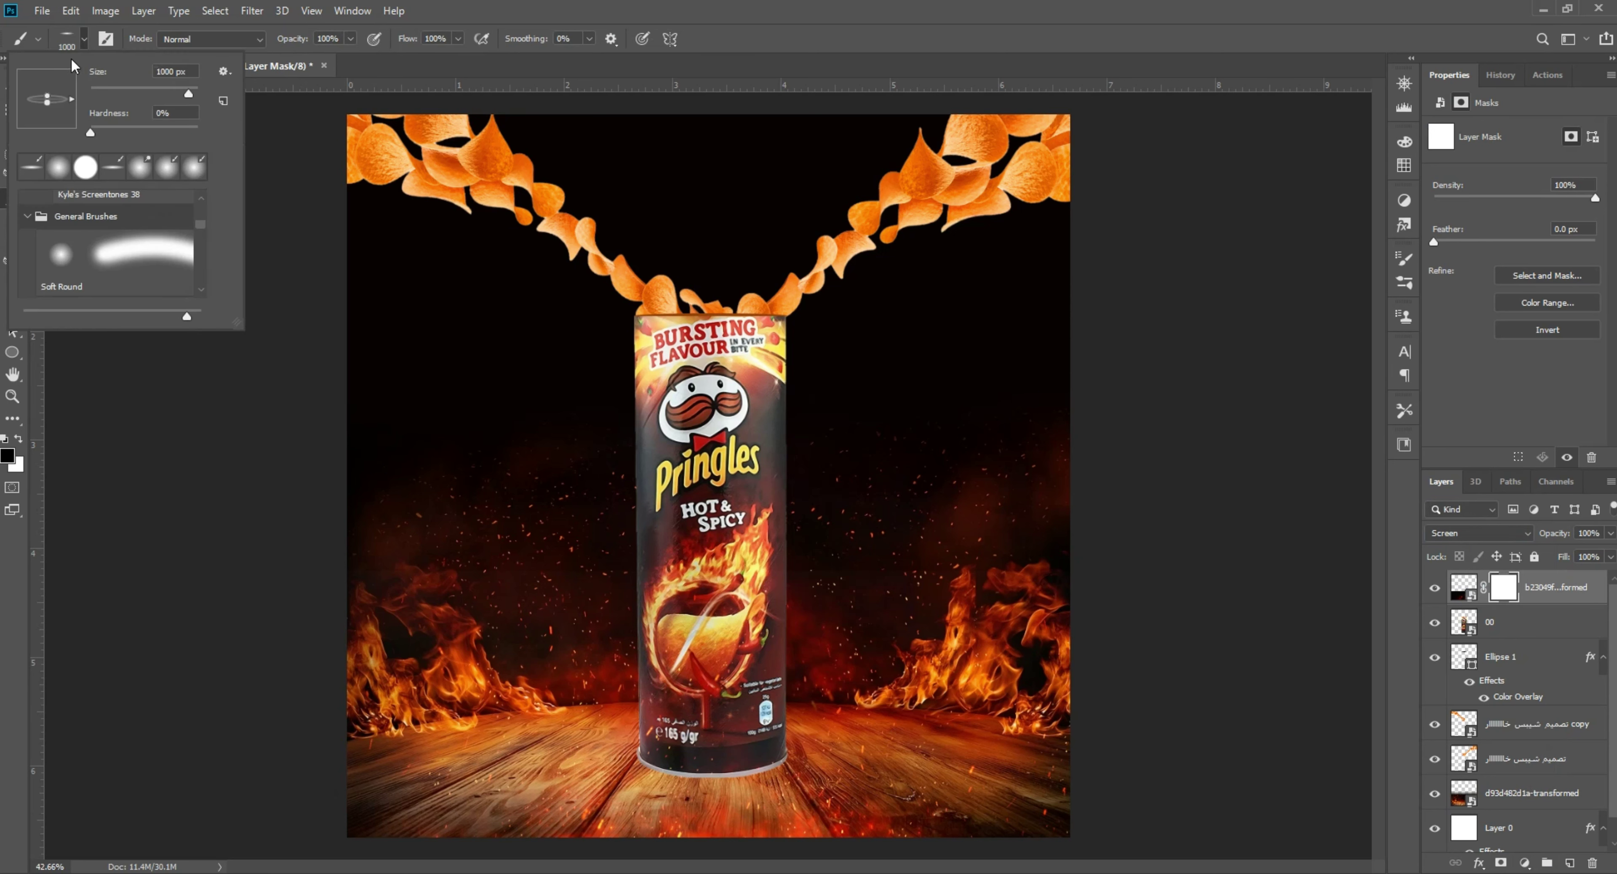
double_click(59, 169)
left_click_drag(372, 404, 422, 371)
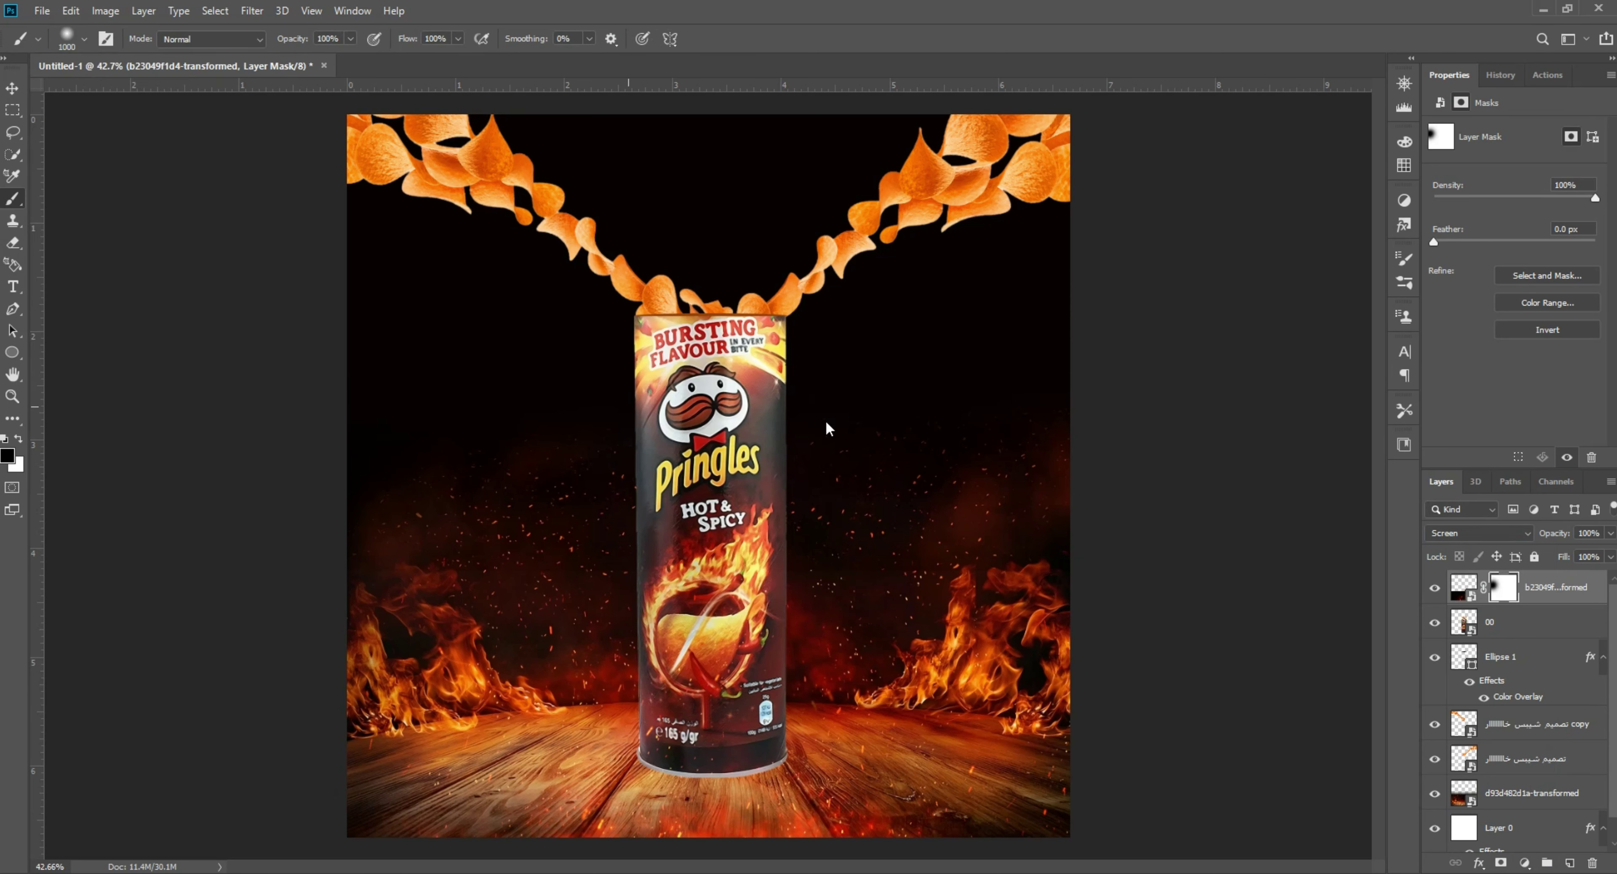
left_click_drag(1176, 452, 261, 374)
Convert the sparks layer into a smart object
left_click(12, 108)
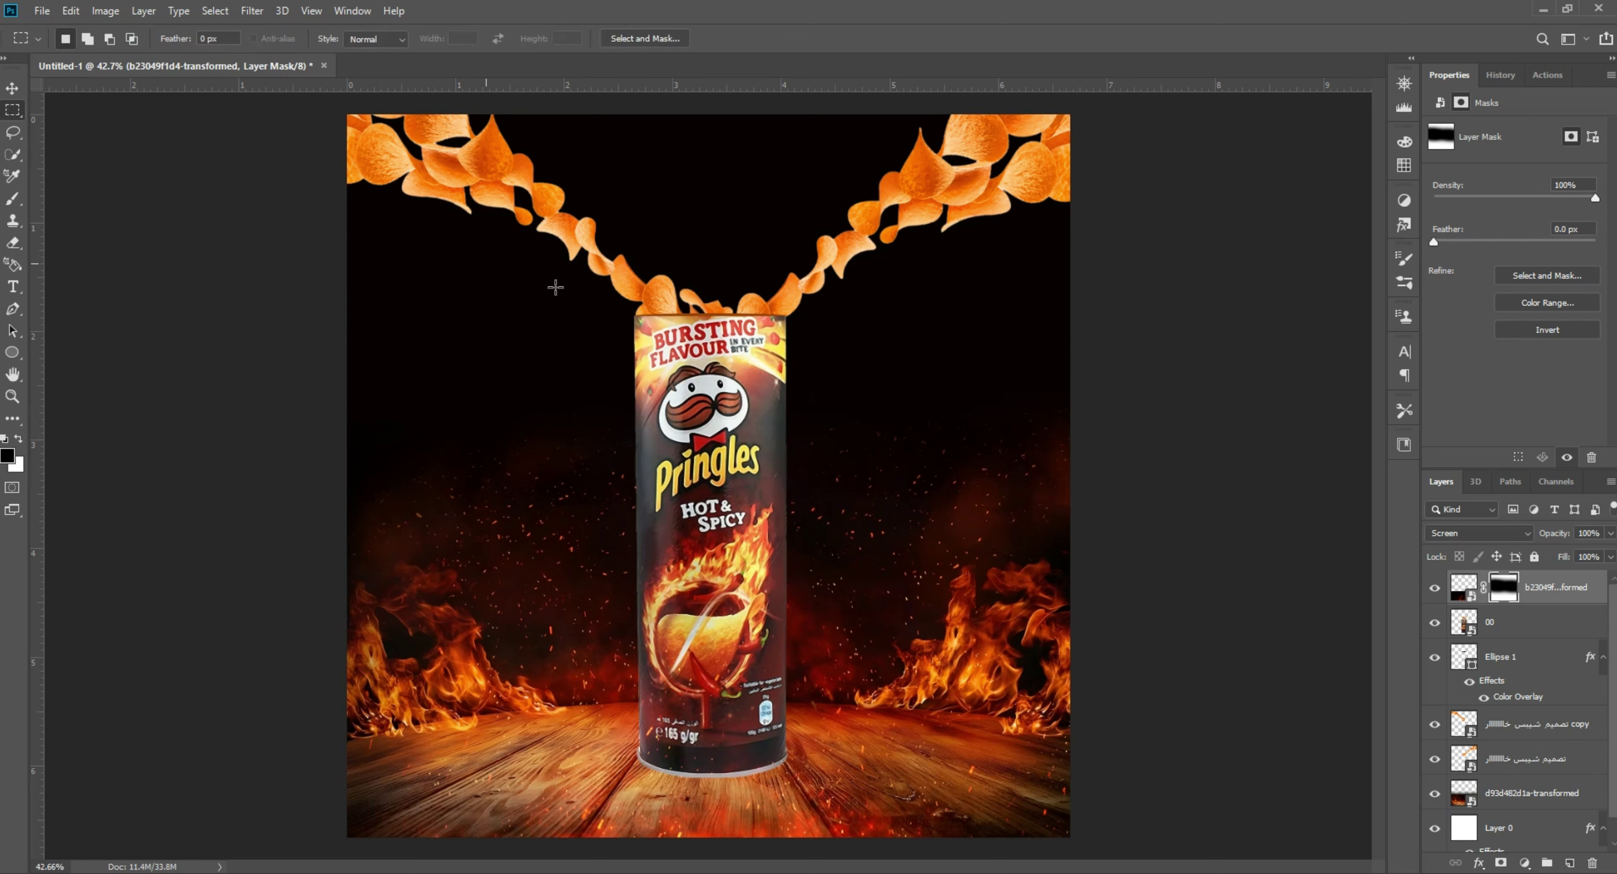
right_click(1544, 601)
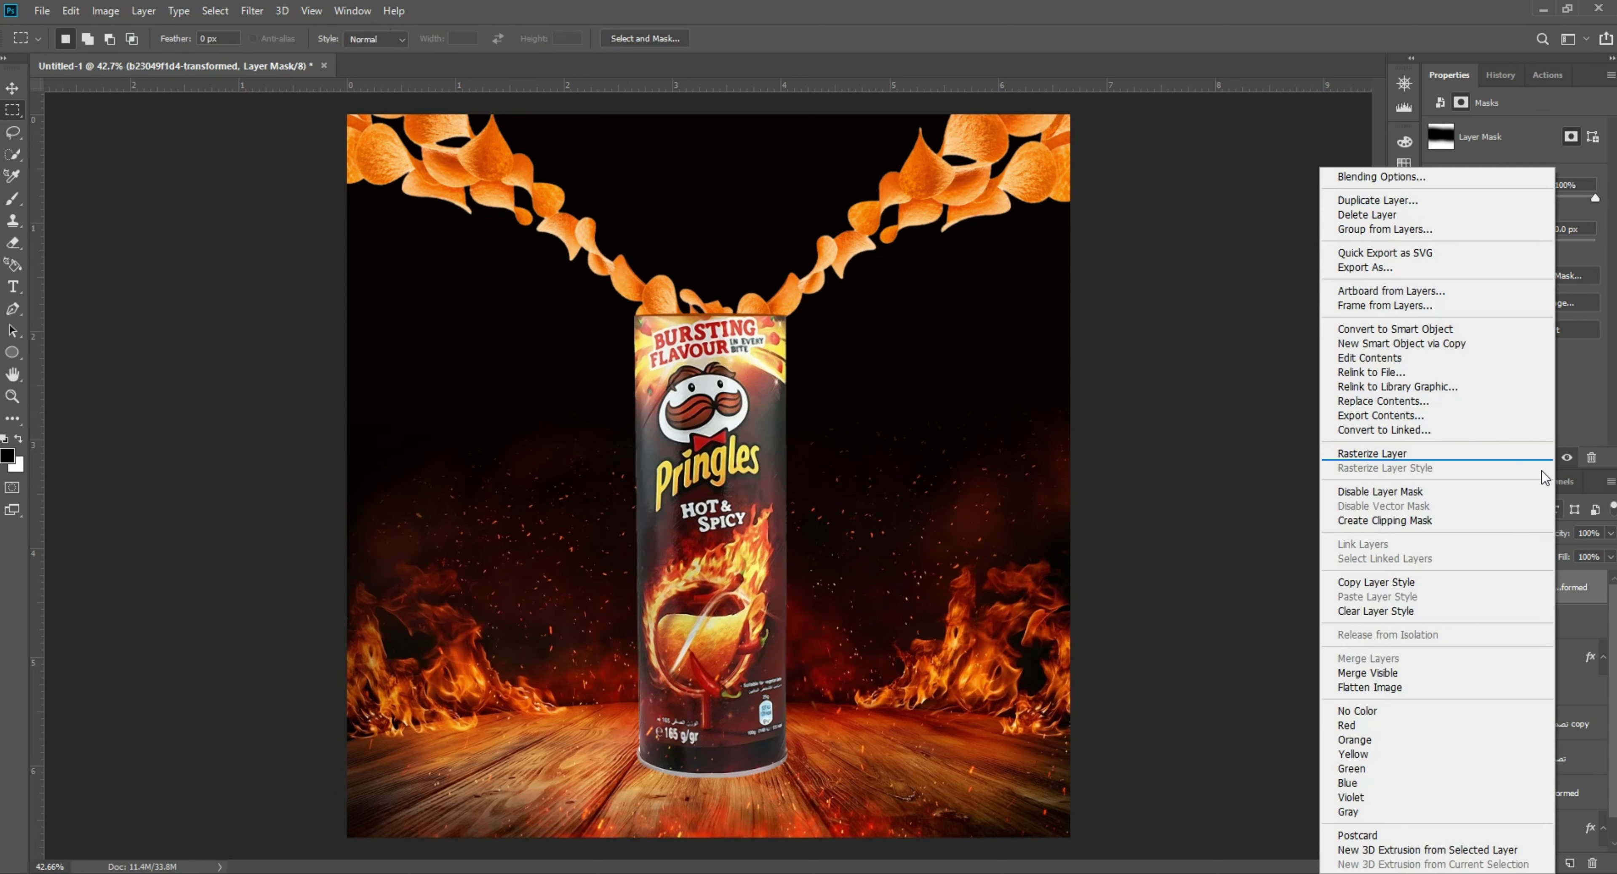
left_click(1421, 334)
Duplicate the sparks layer, stack the copy just above d93d482d1a-transformed and lower it on the canvas
key("v")
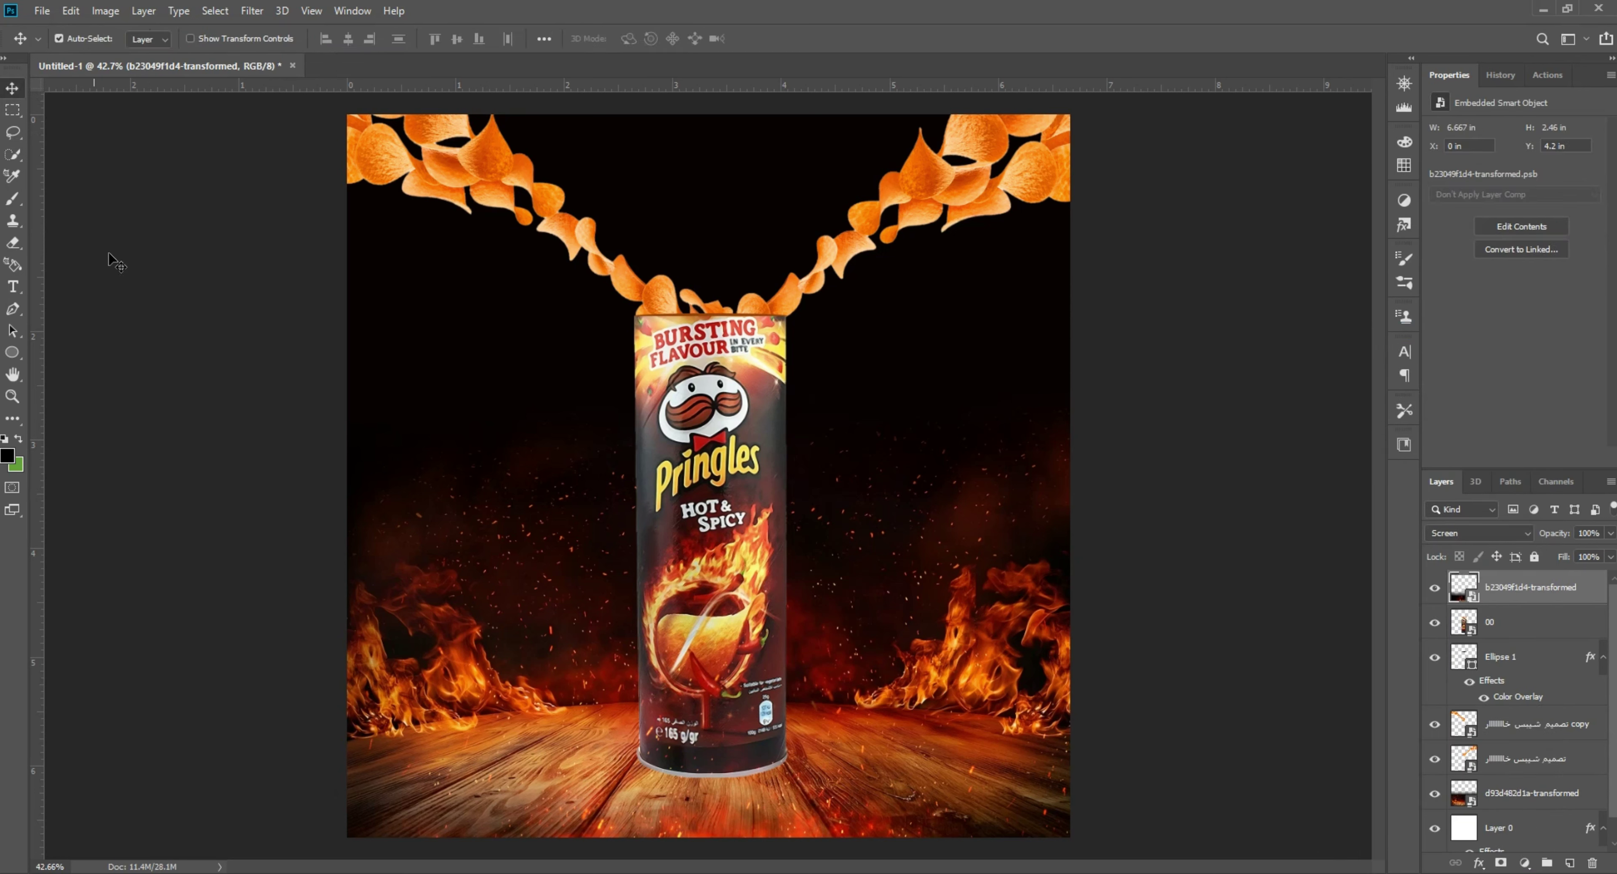
left_click_drag(560, 827, 565, 573)
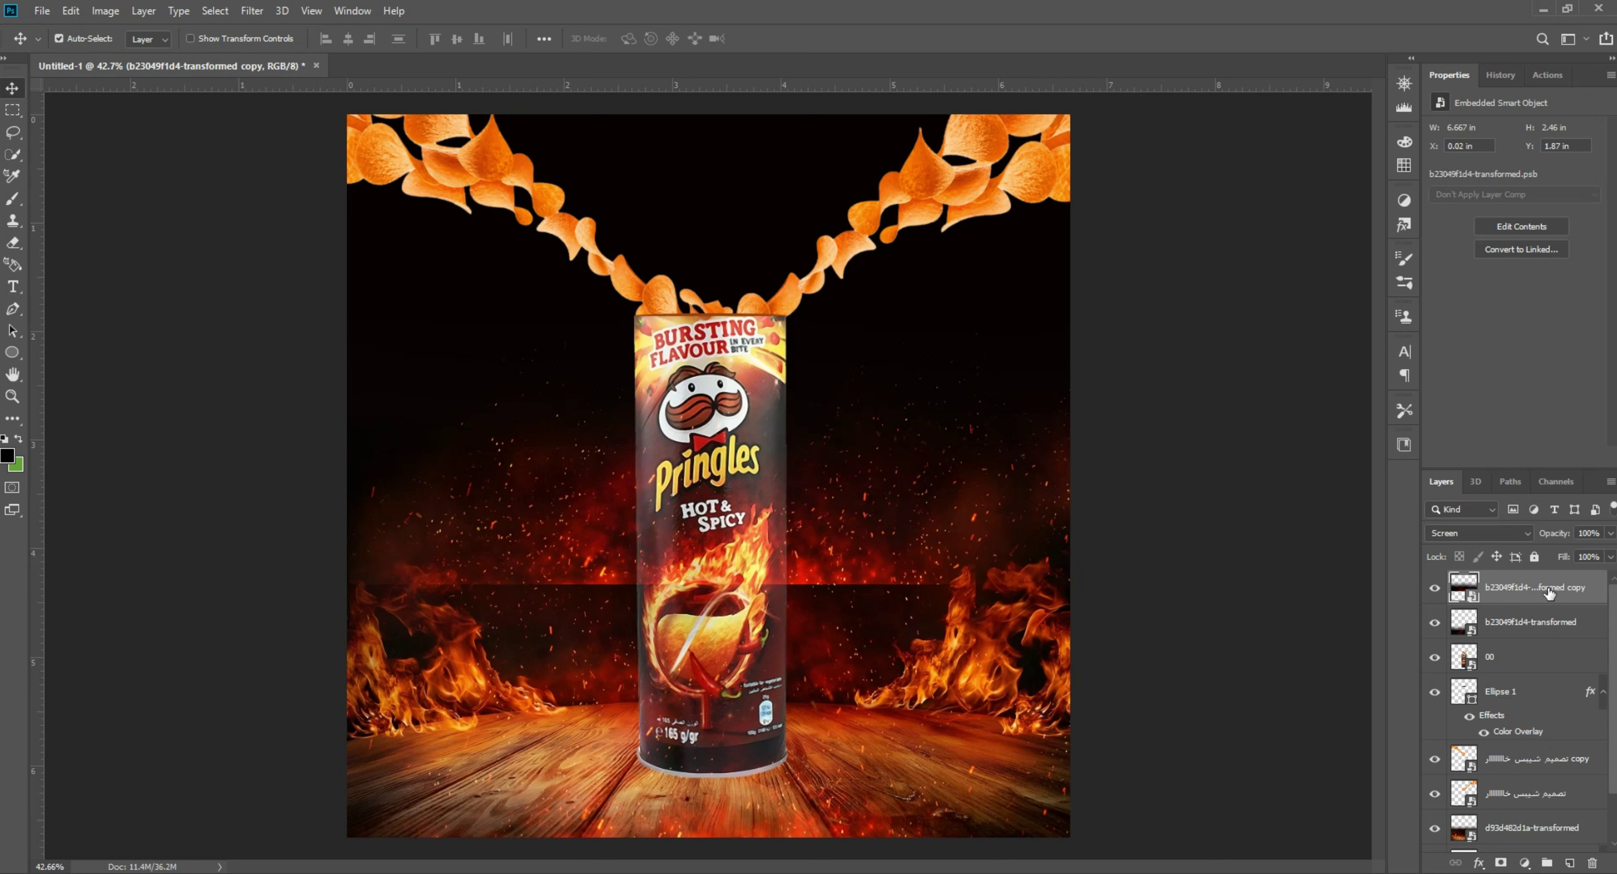
left_click_drag(1548, 592, 1566, 824)
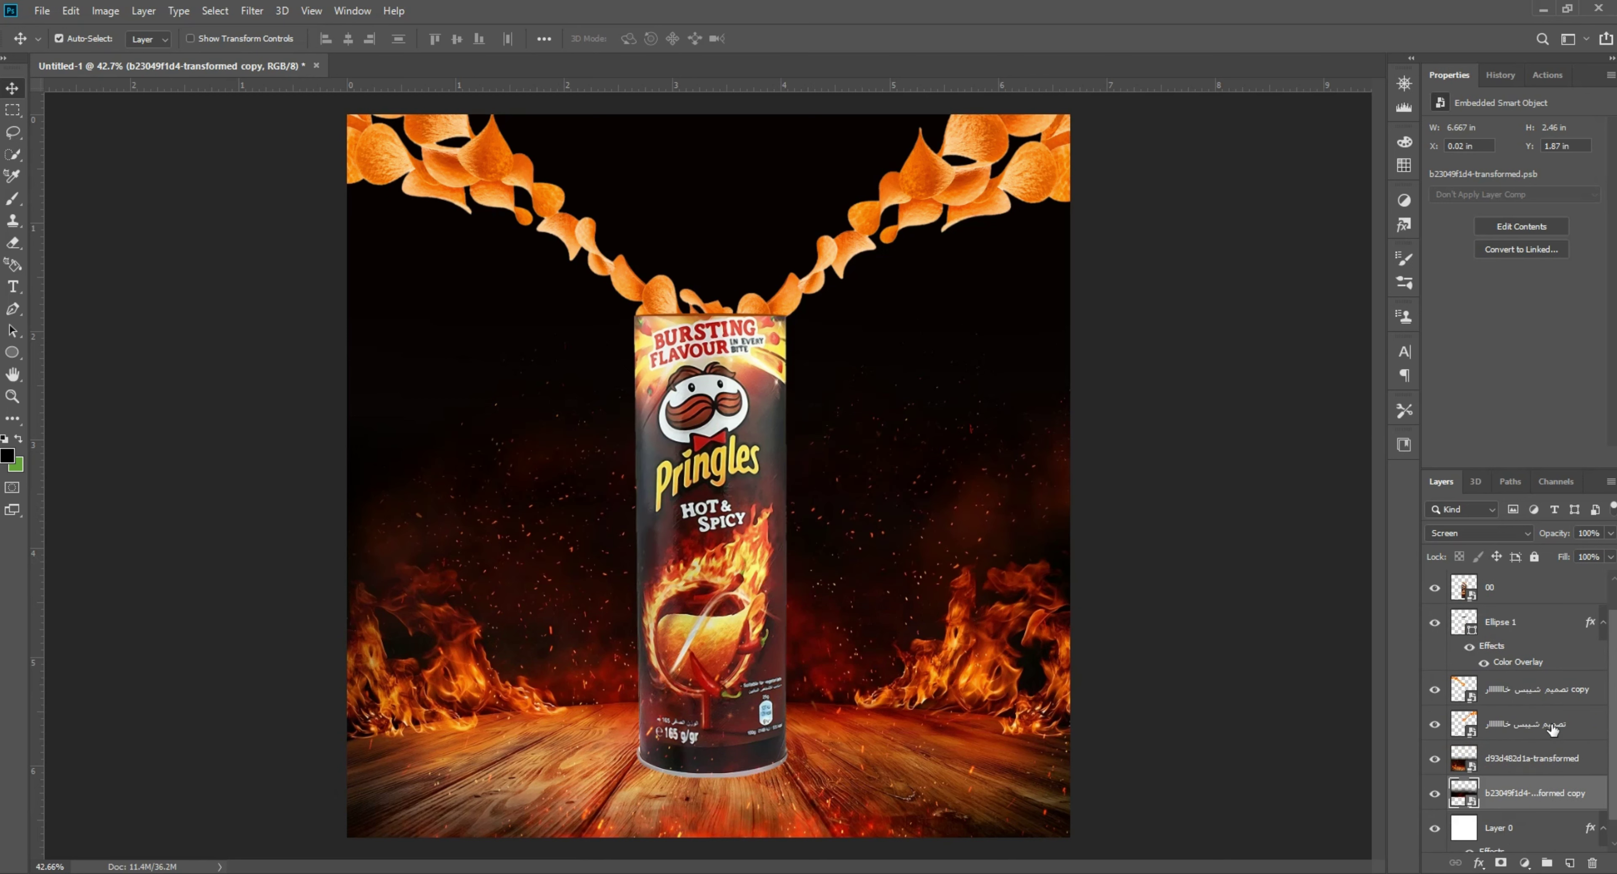
left_click_drag(846, 436, 845, 437)
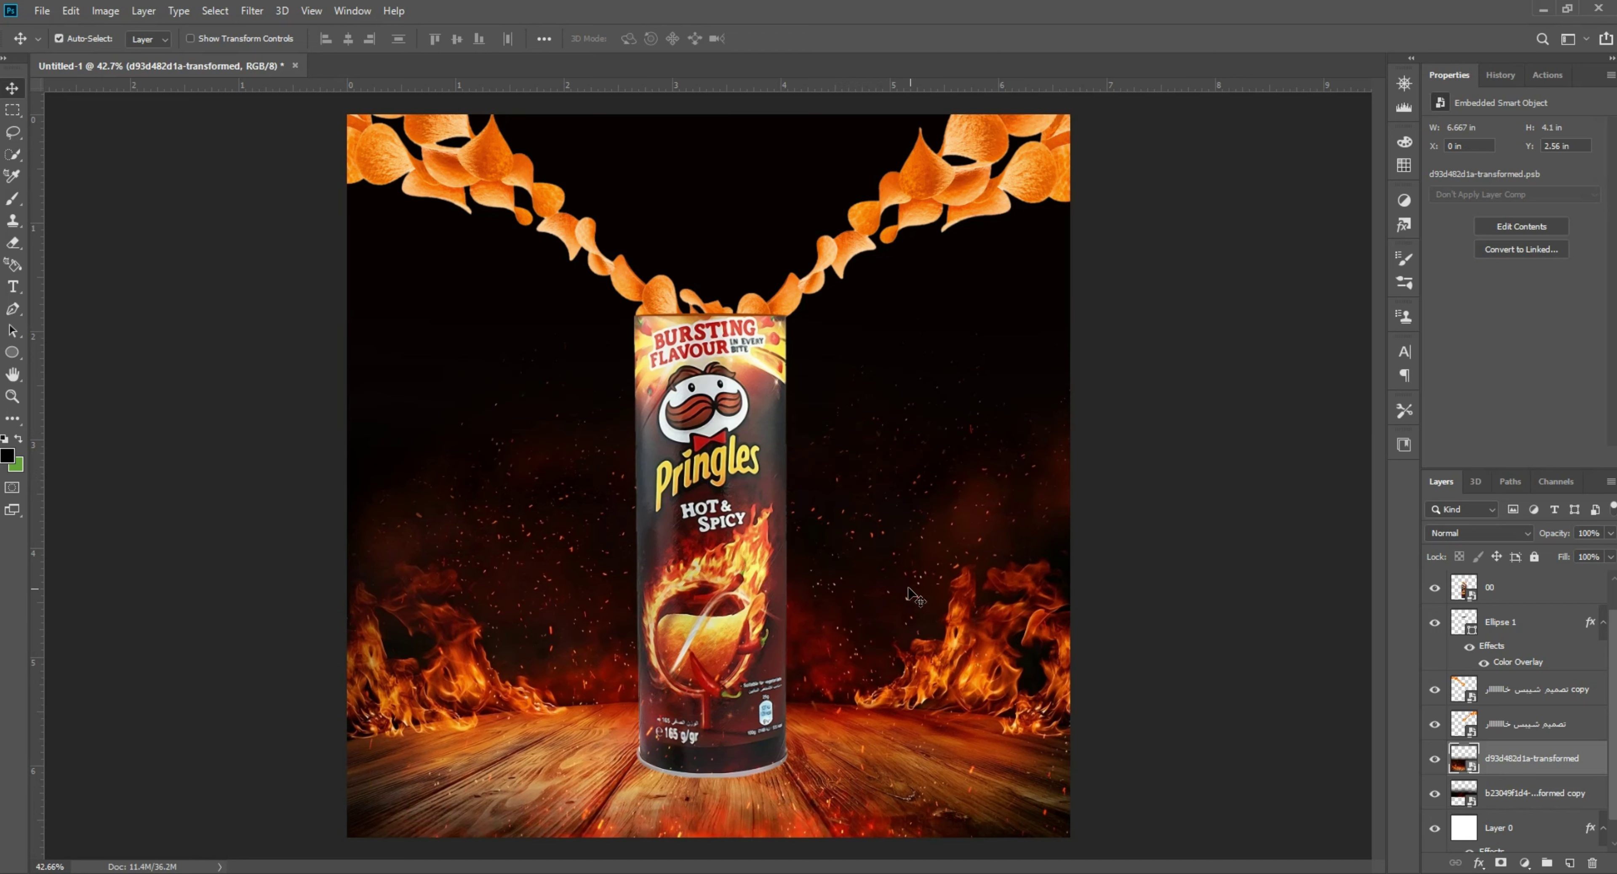
left_click(1434, 759)
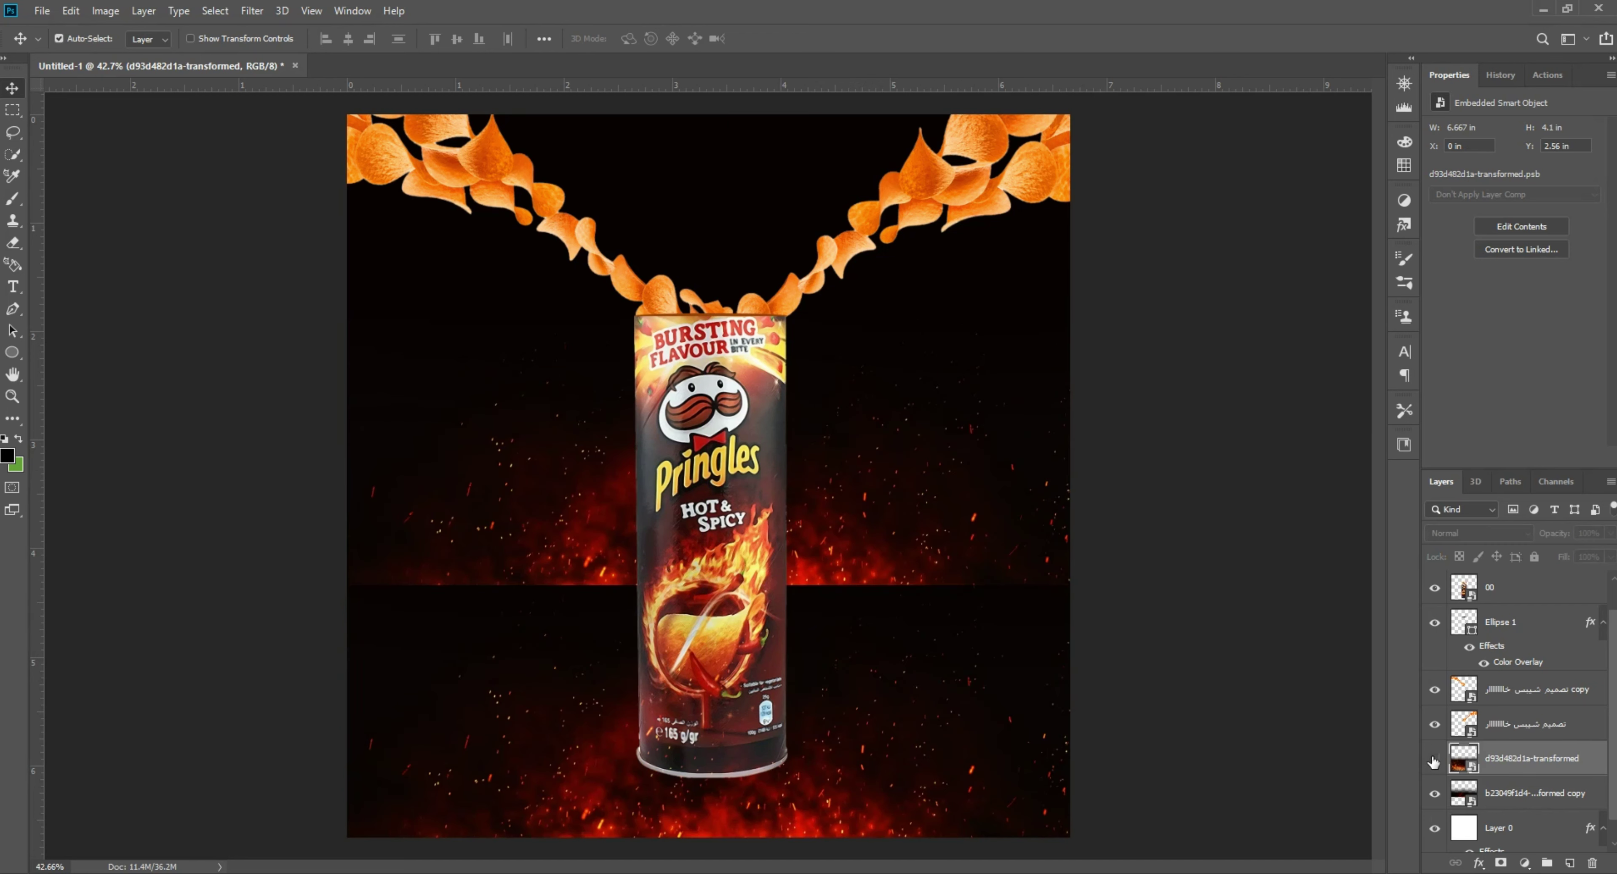
left_click(1434, 759)
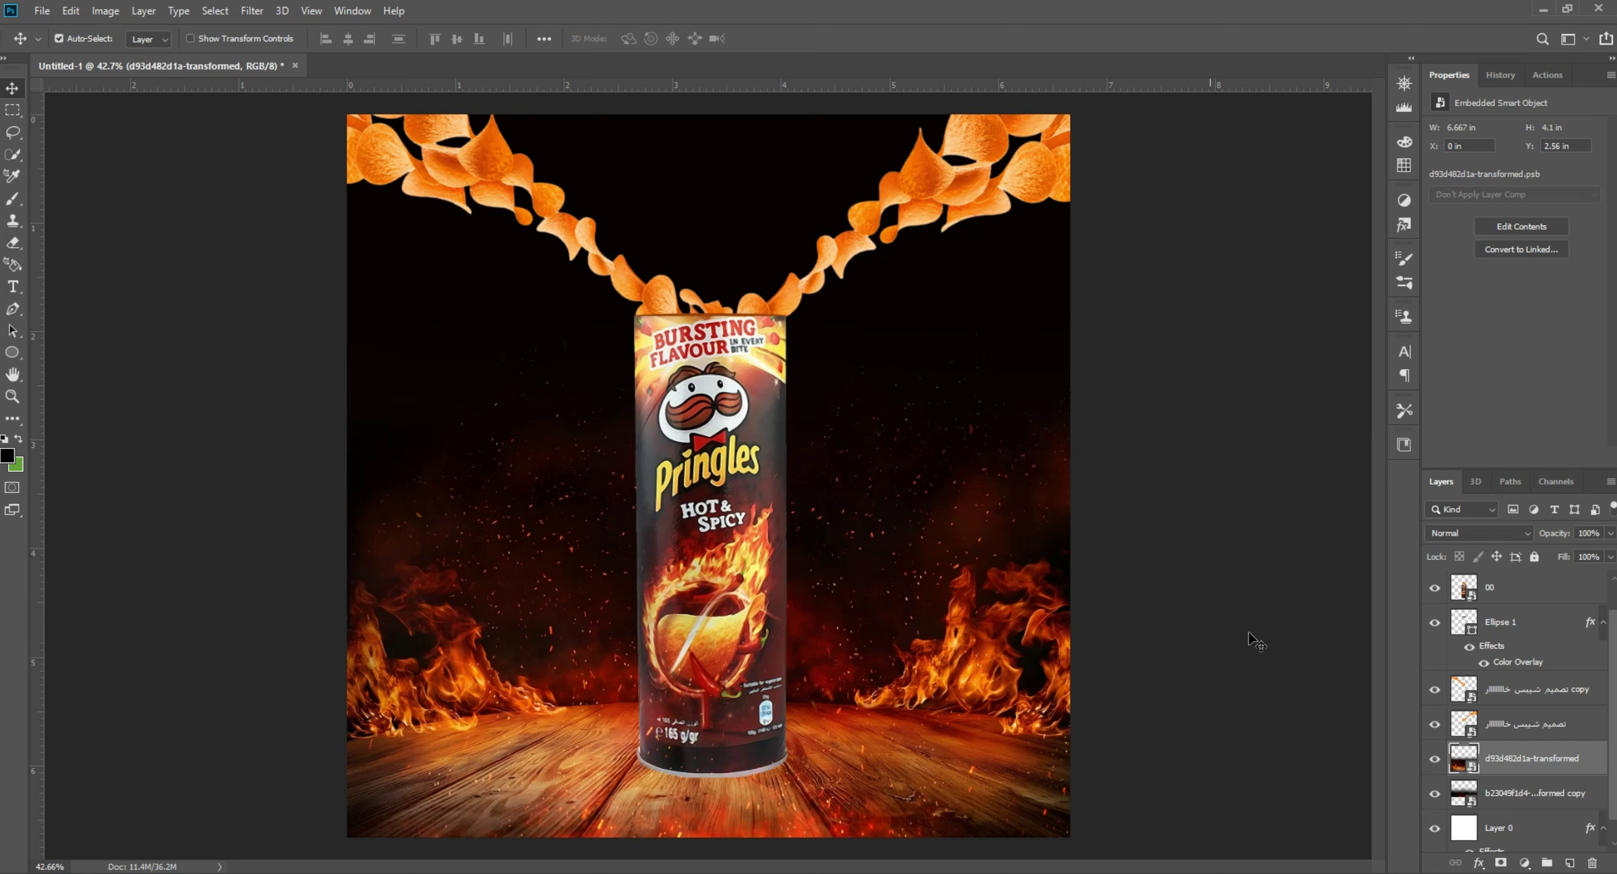
scroll(1437, 706, "up", 2)
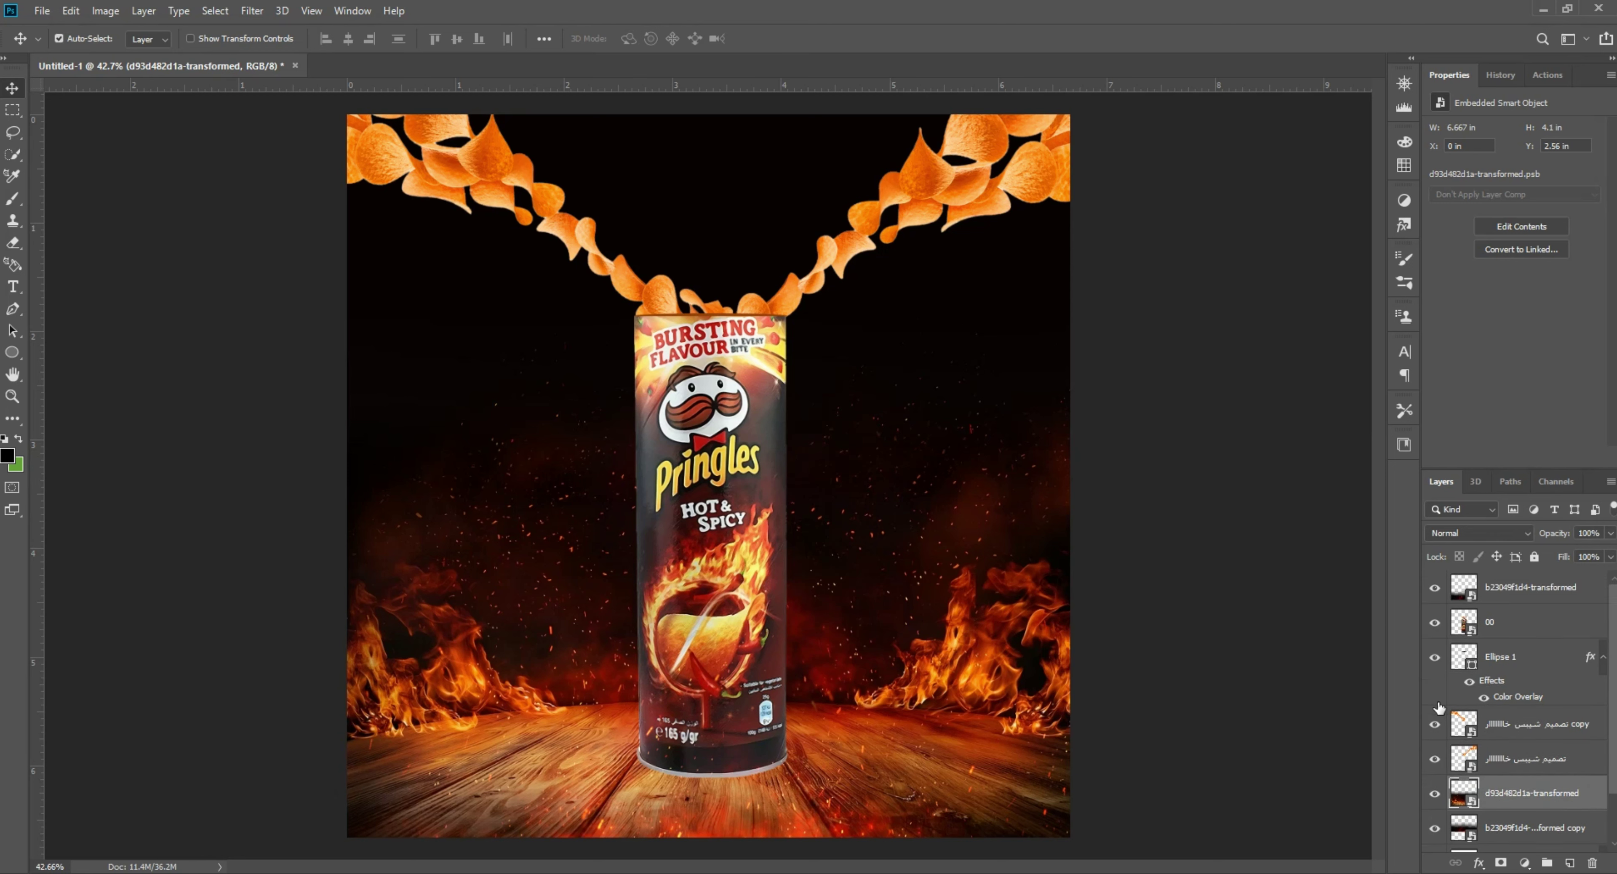
scroll(1452, 661, "down", 2)
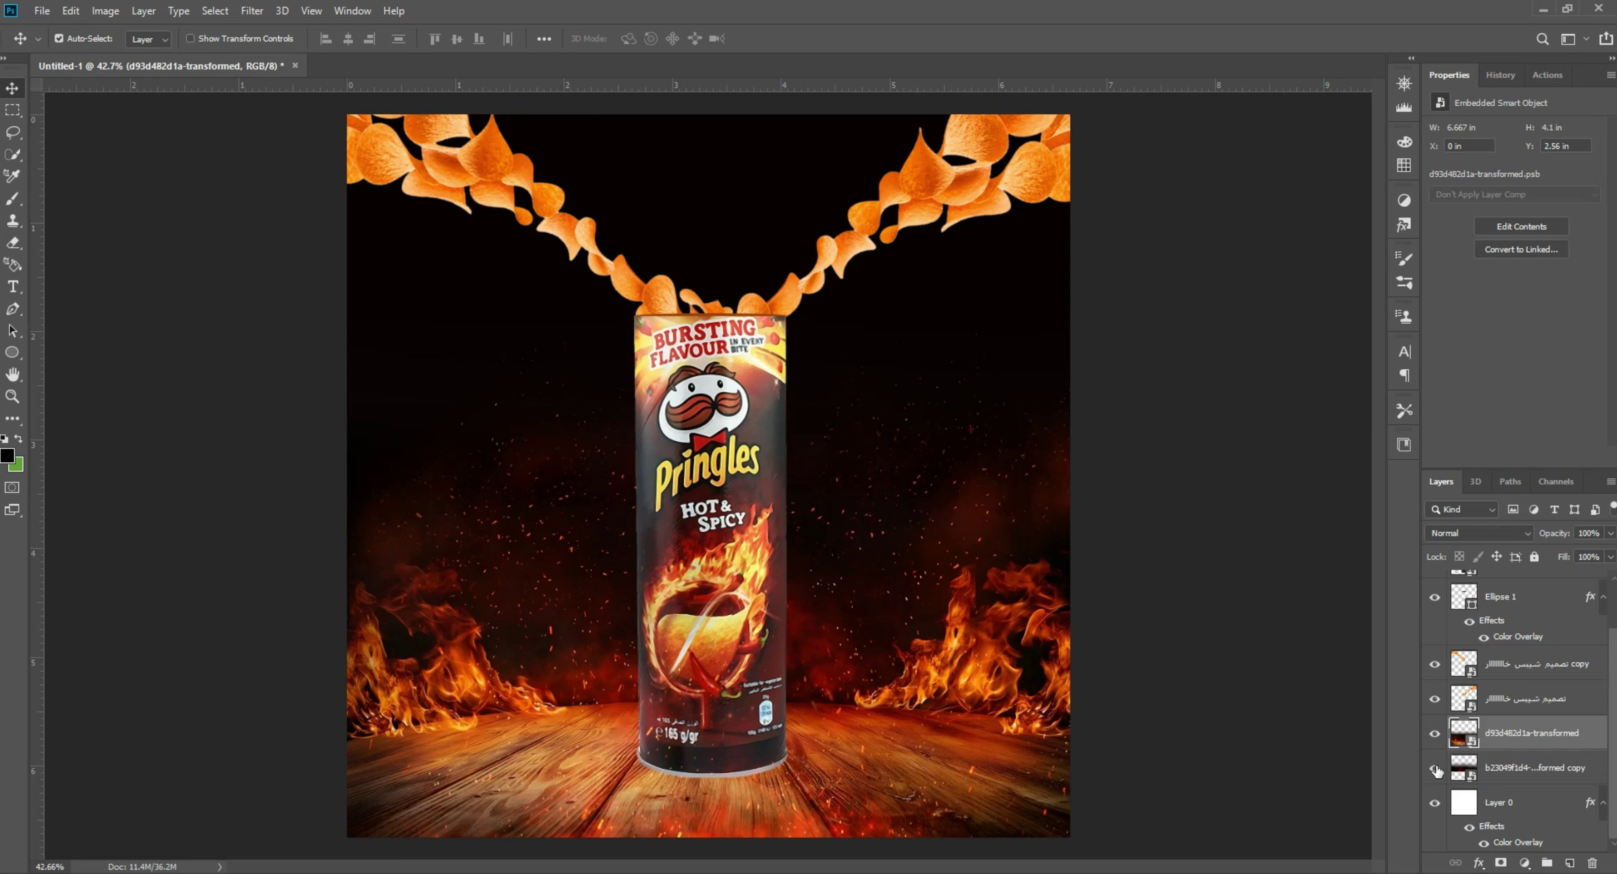
left_click_drag(1513, 772, 1532, 719)
left_click_drag(594, 565, 590, 704)
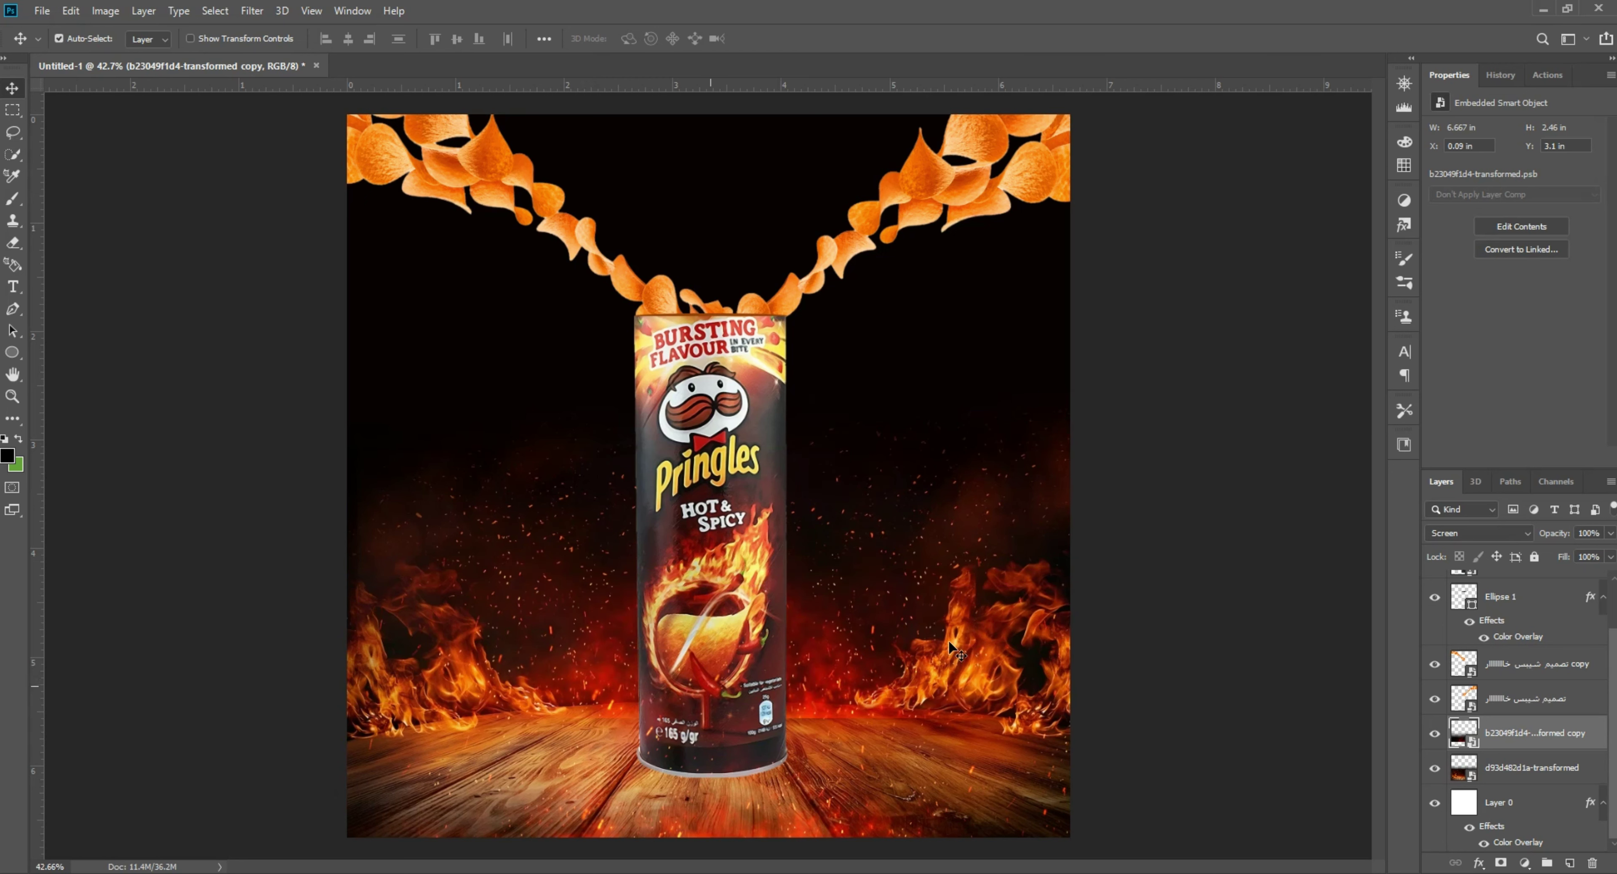
left_click(1252, 562)
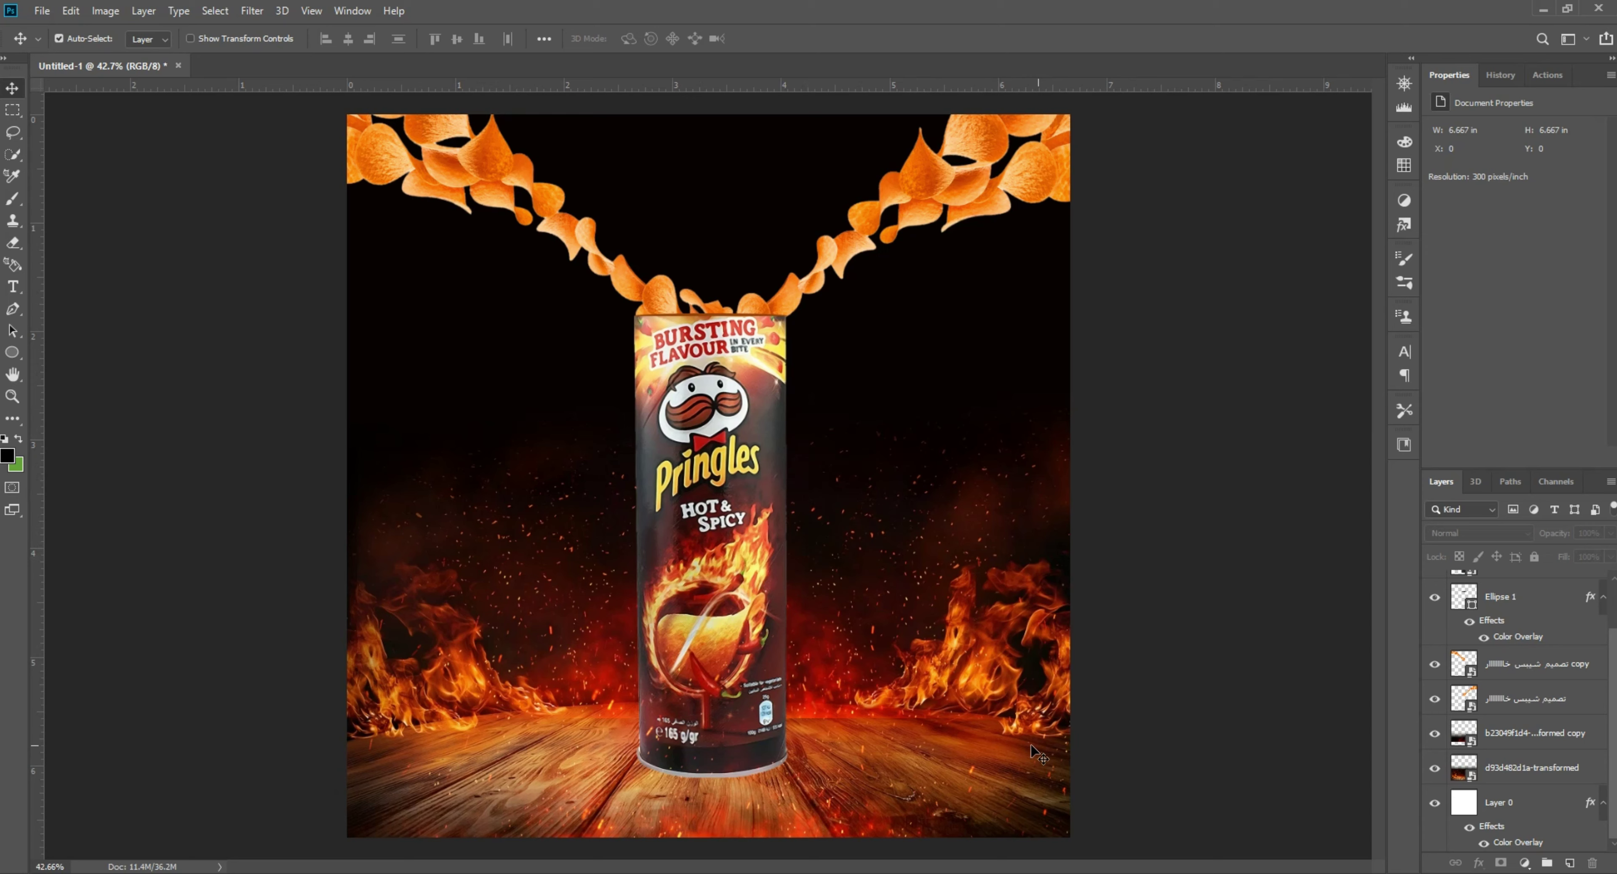
Place the fe8bc9da9a-transformed flame image over the whole composition
left_click(995, 873)
left_click(582, 315)
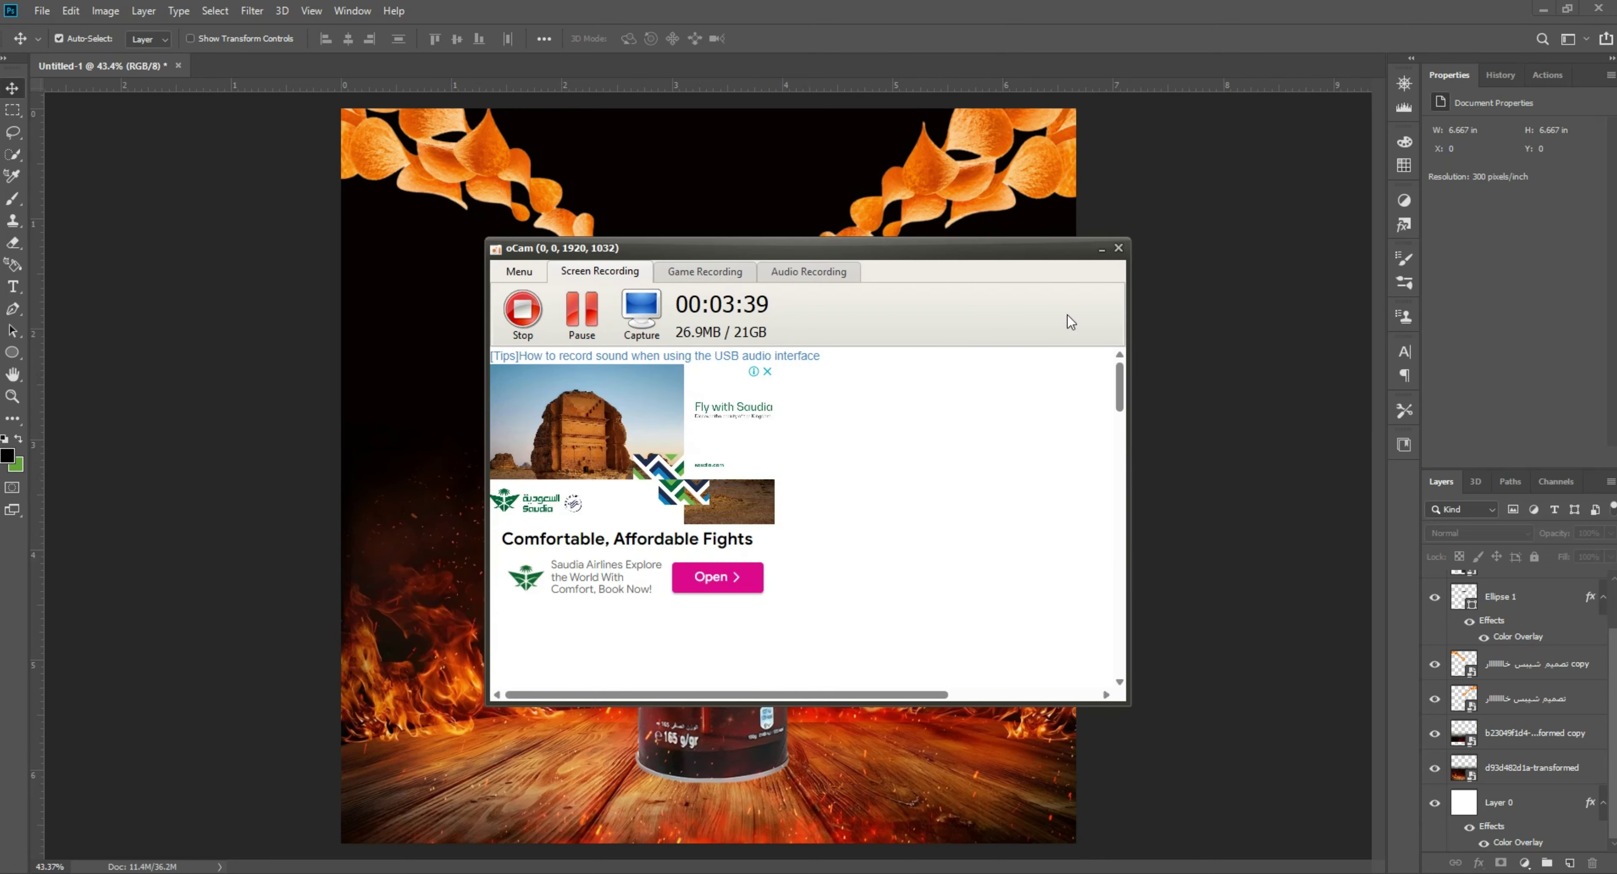
left_click(1102, 249)
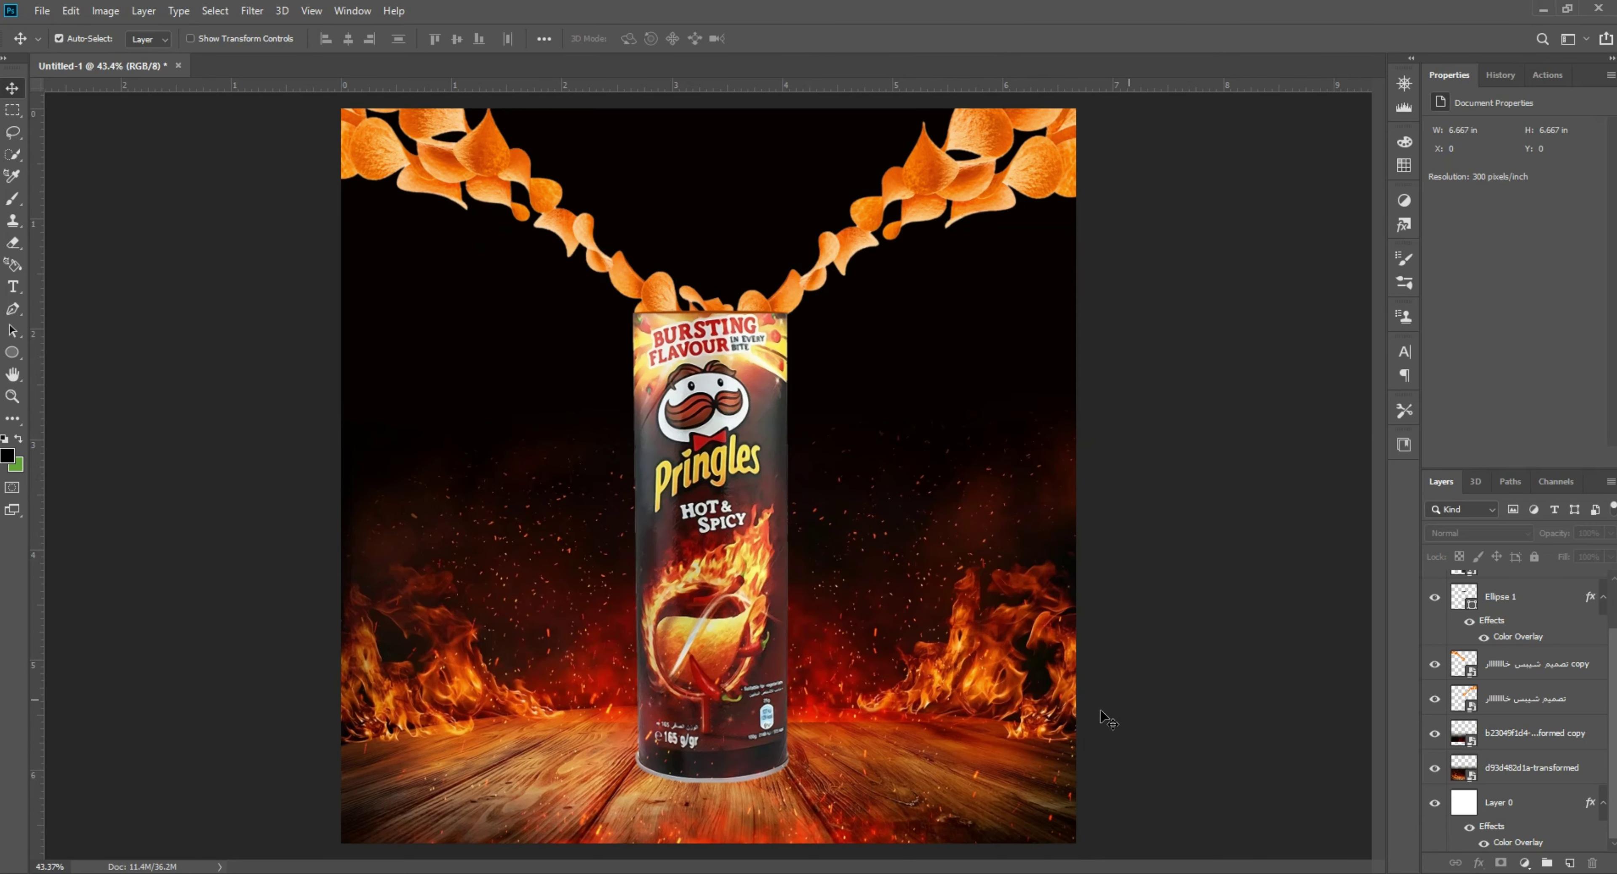
left_click(908, 871)
left_click(629, 364)
left_click_drag(444, 181, 722, 606)
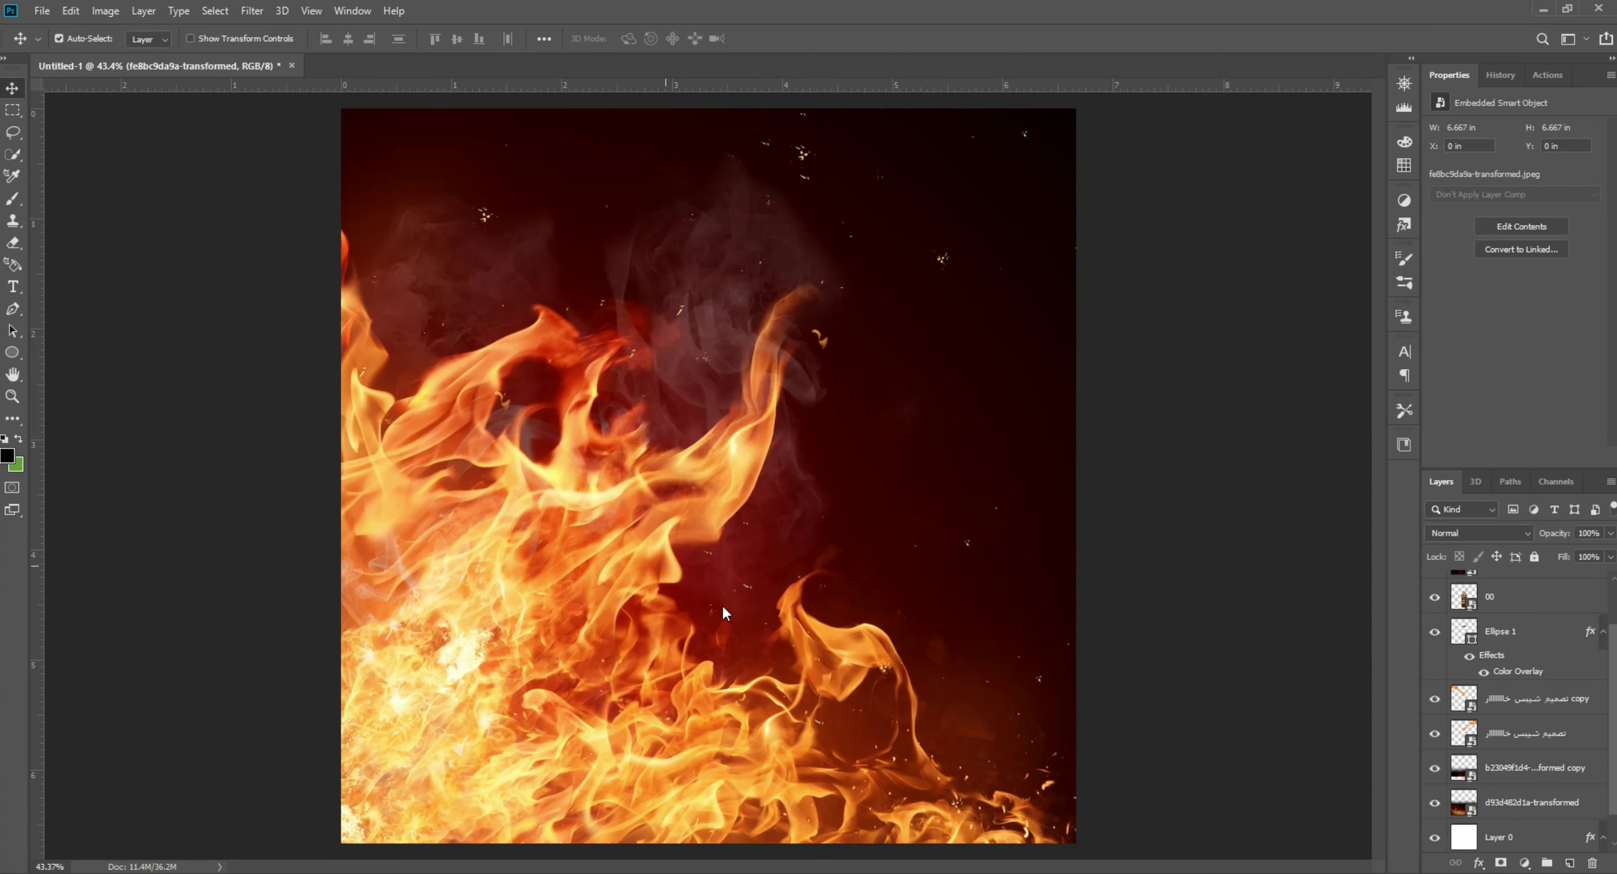
Set the fe8bc9da9a flame layer to Screen and apply Levels with black input 61
left_click(1472, 536)
left_click(1476, 593)
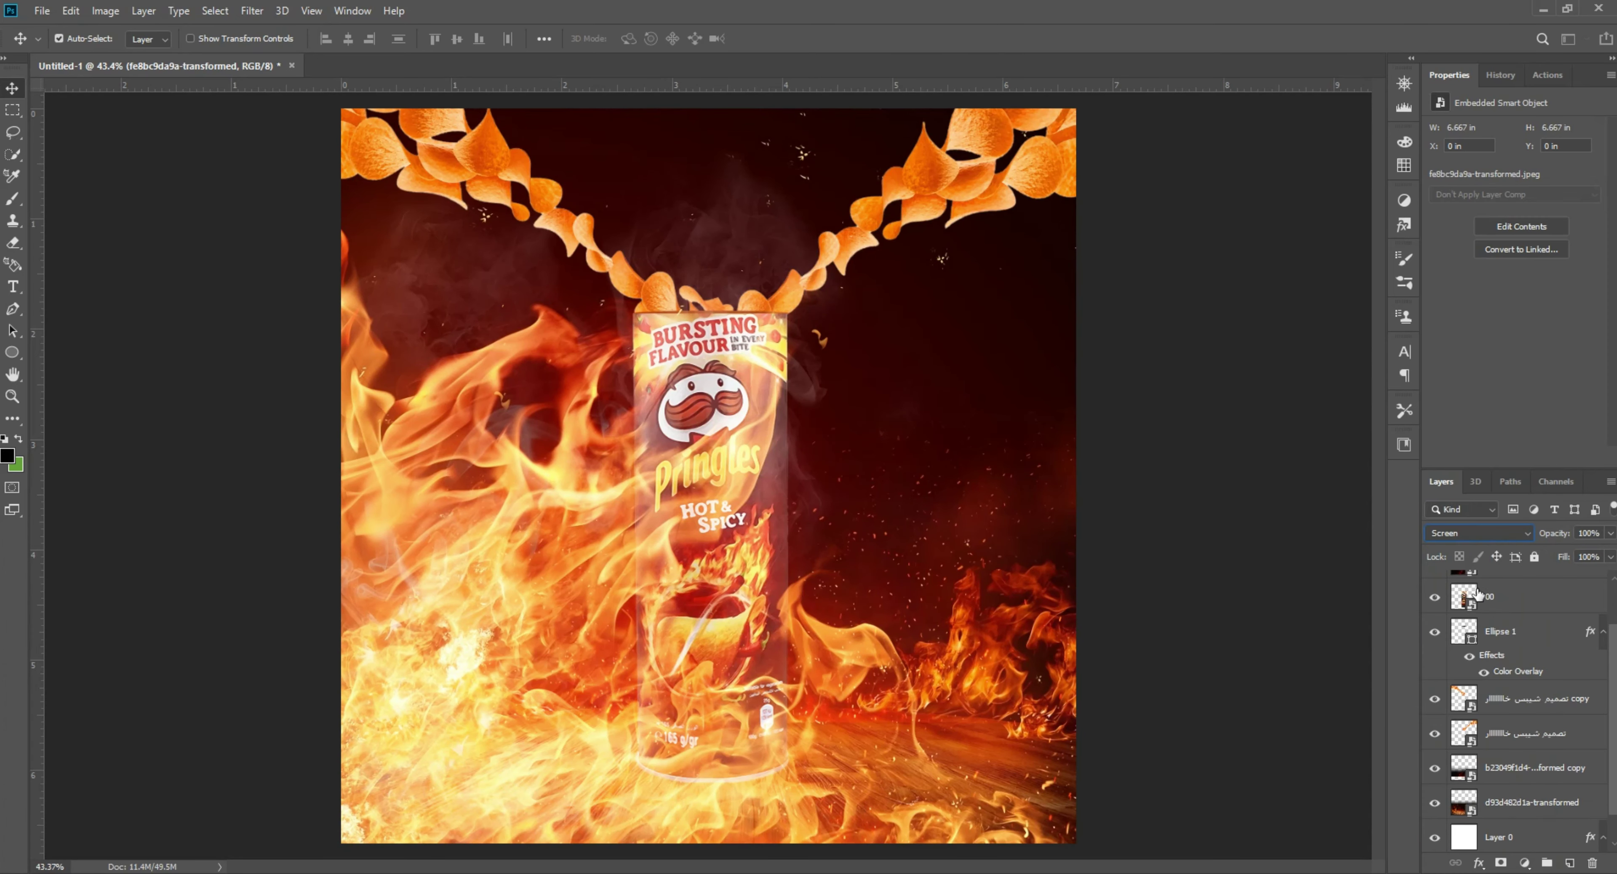
key("ctrl+l")
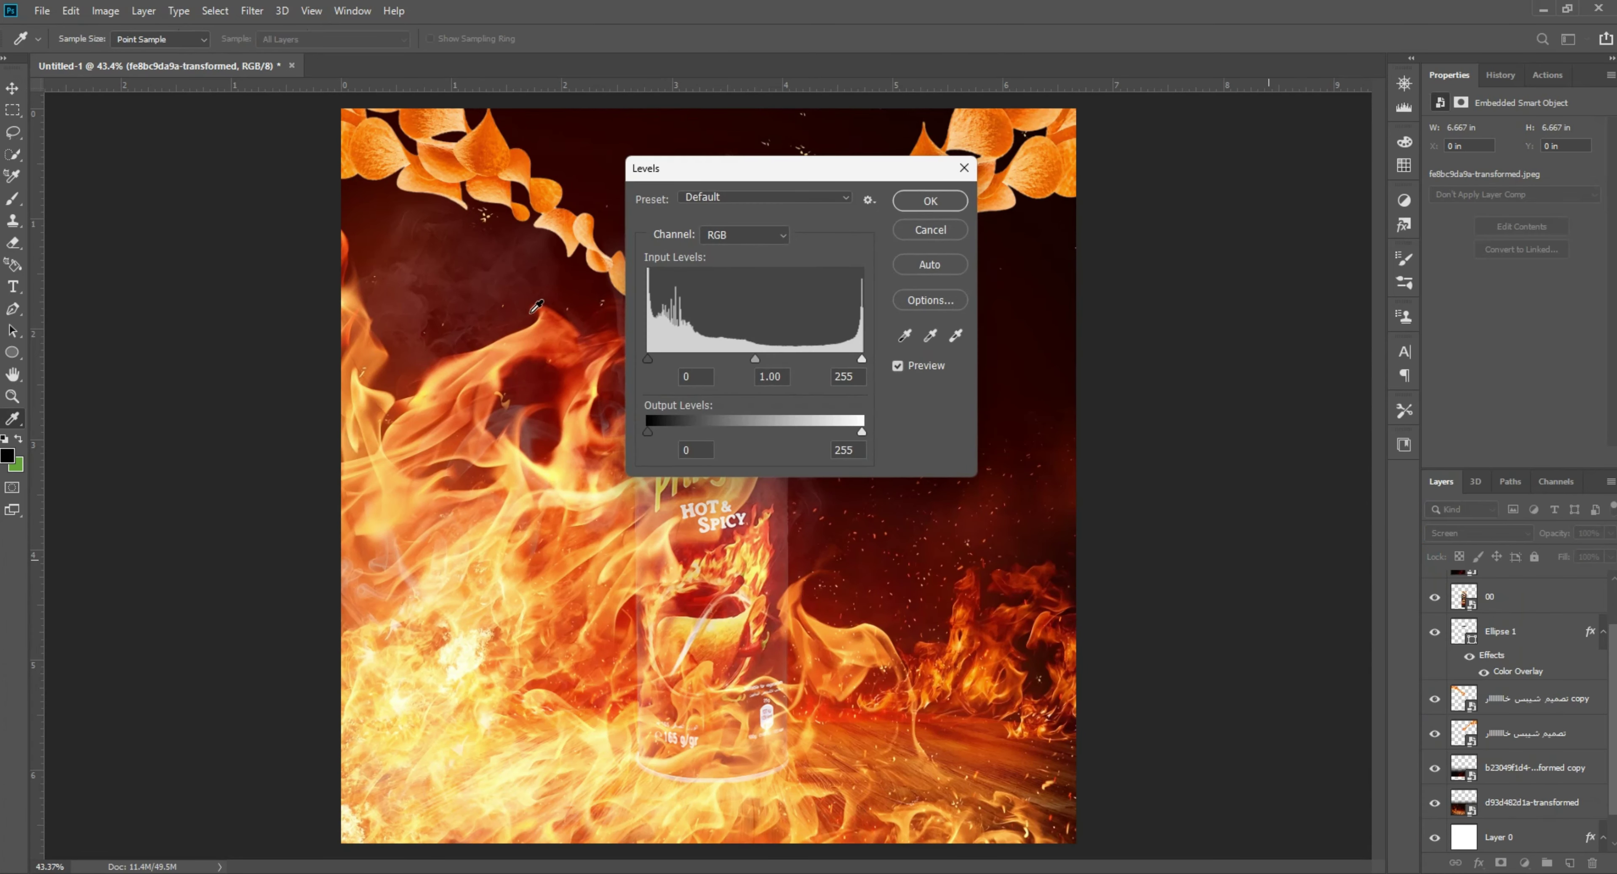
left_click_drag(666, 356, 700, 349)
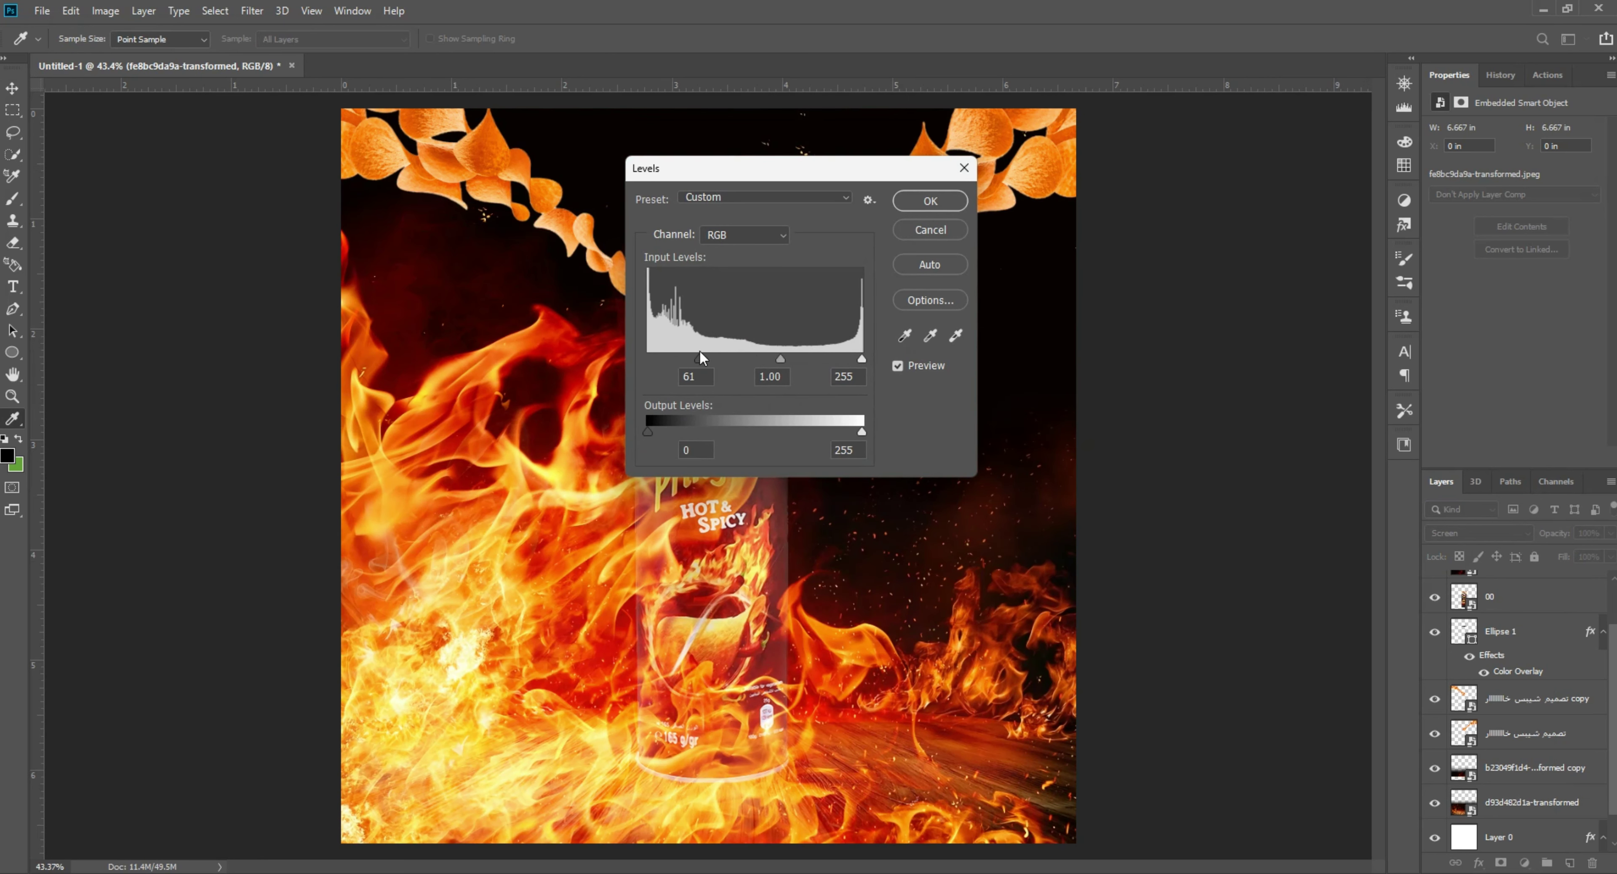
left_click(930, 201)
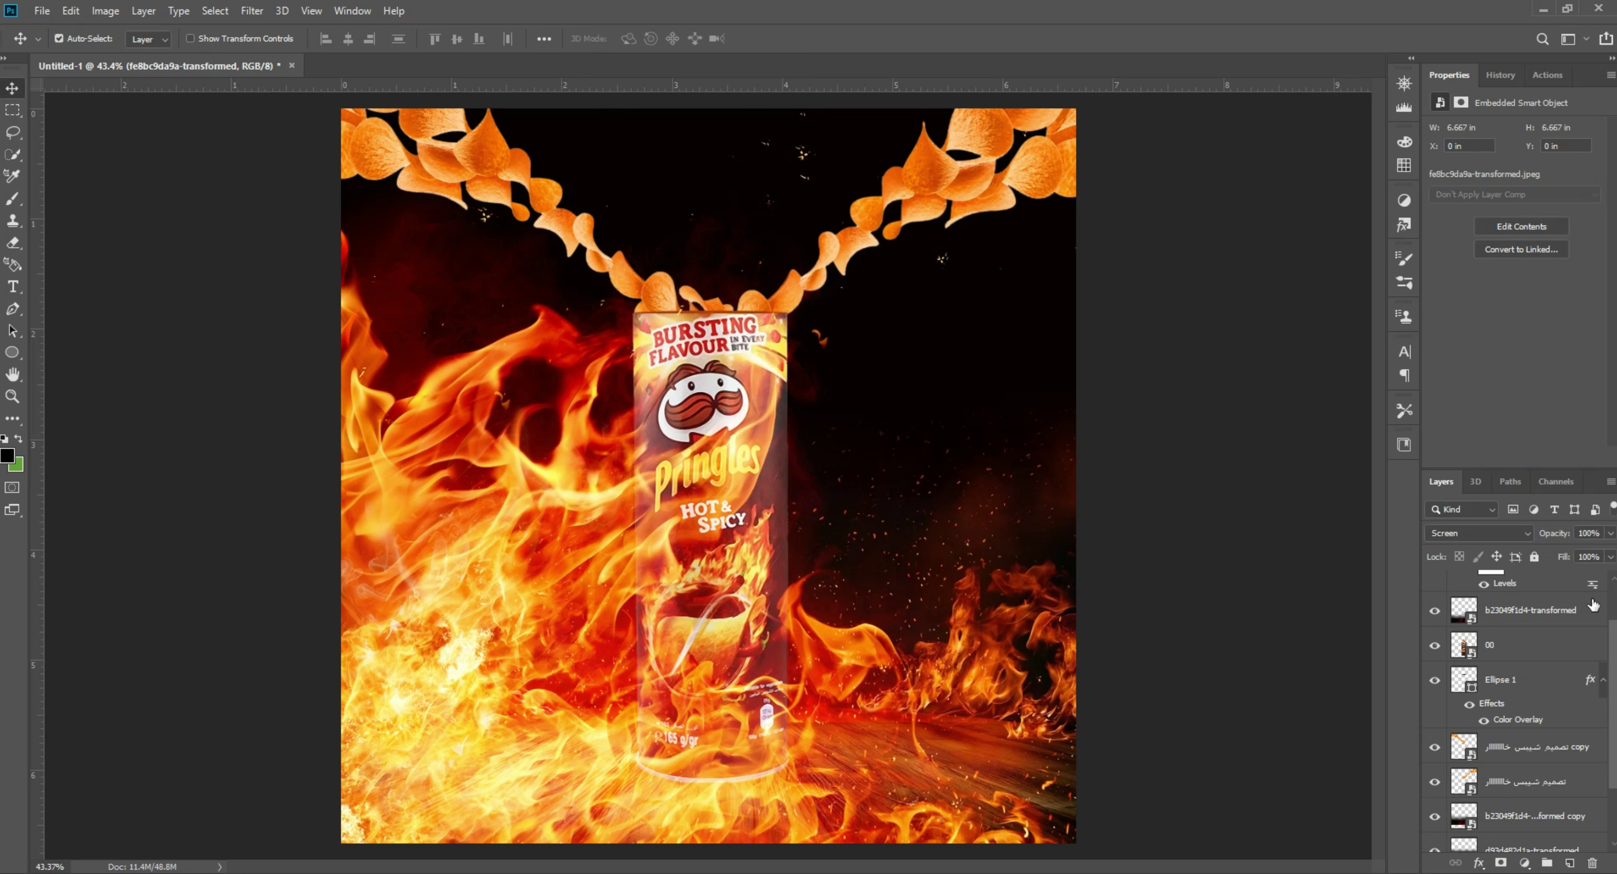
scroll(1550, 647, "down", 1)
scroll(1523, 664, "up", 2)
Move the flame image right and down, and stack its layer above d93d482d1a-transformed
left_click_drag(1546, 596, 1515, 784)
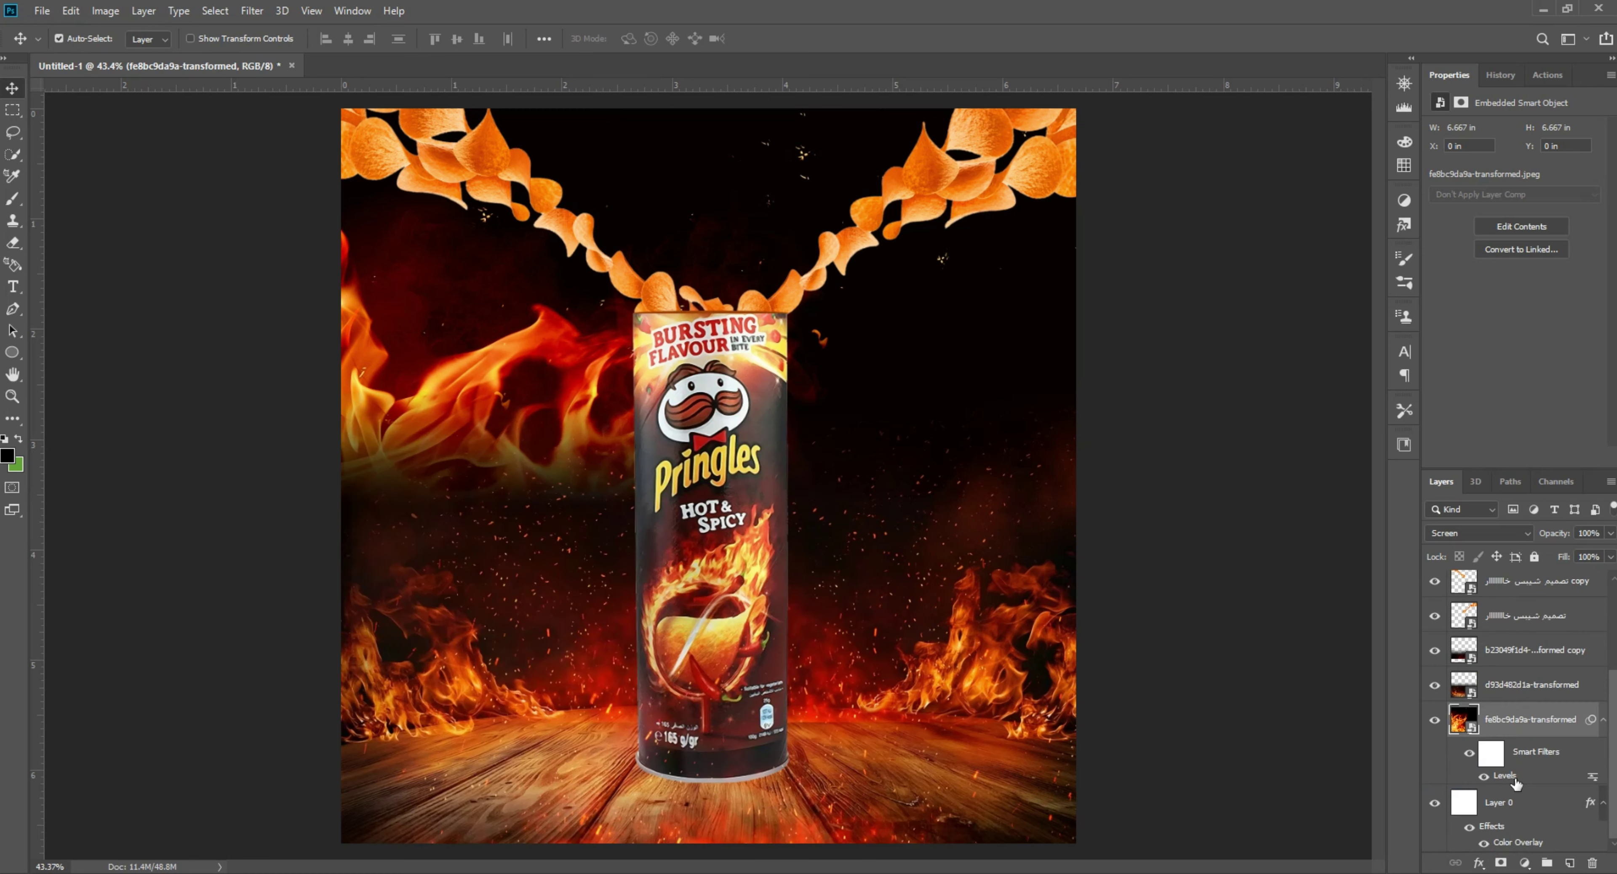
left_click_drag(473, 439, 573, 433)
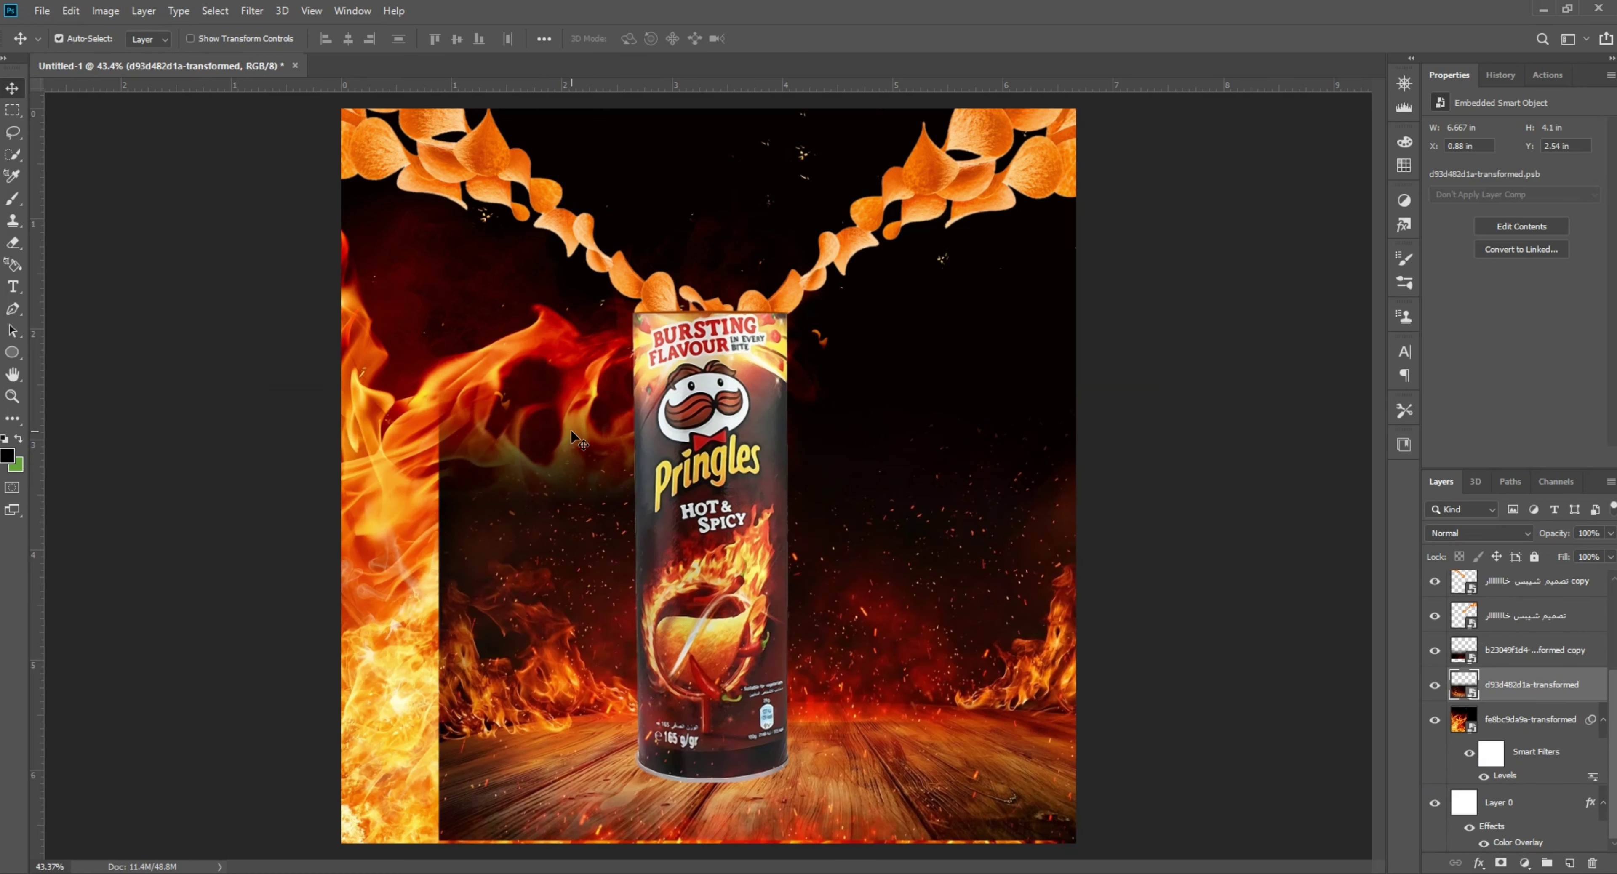
key("ctrl+z")
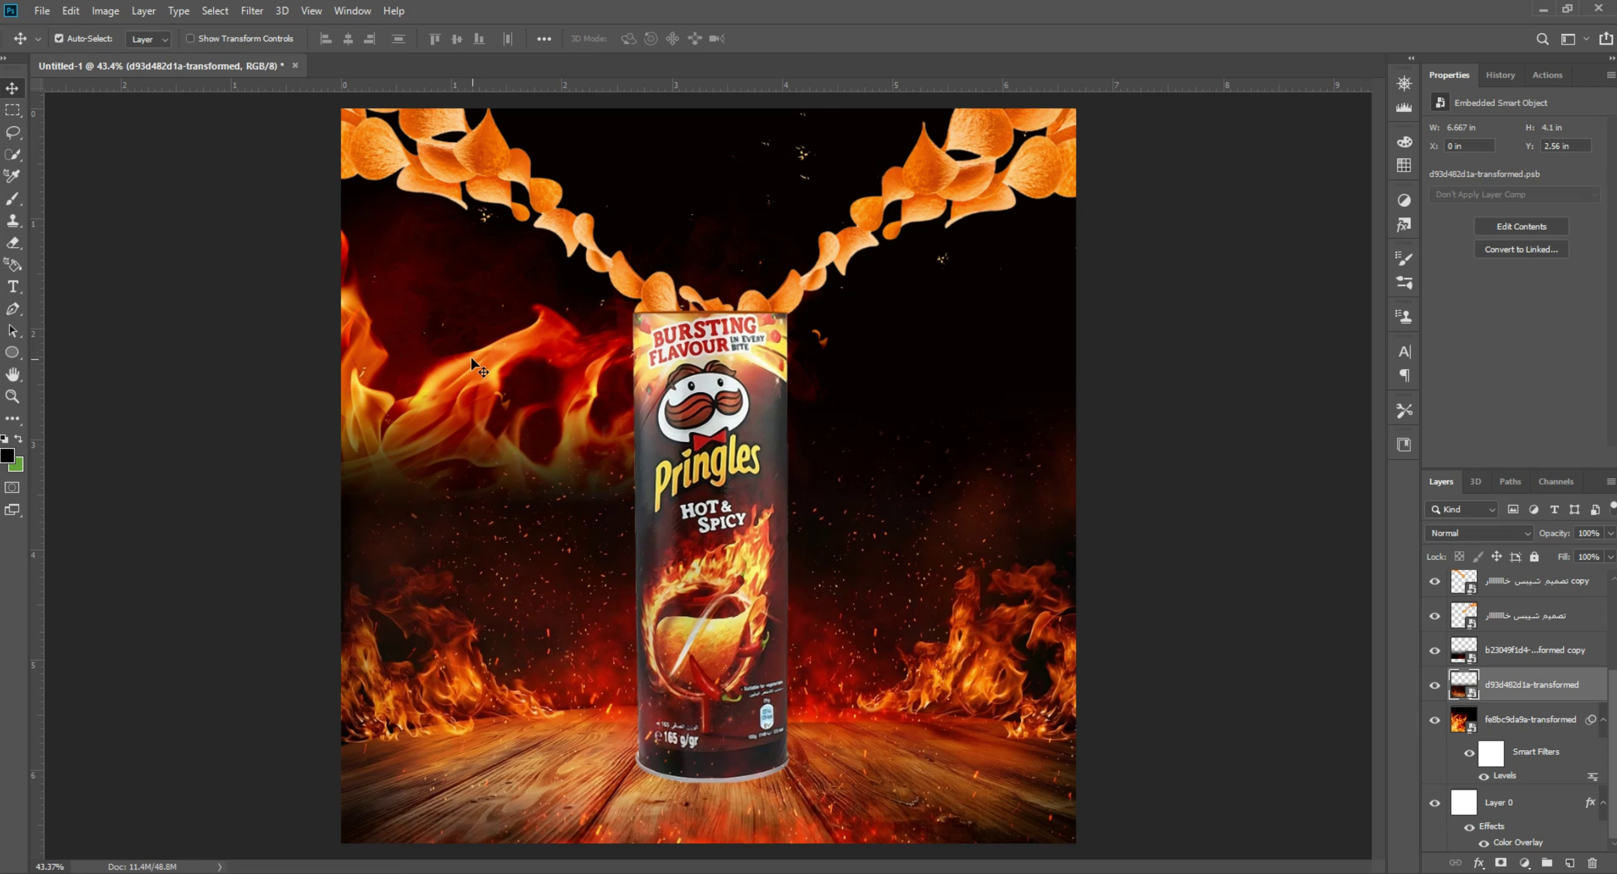
left_click_drag(439, 355, 597, 437)
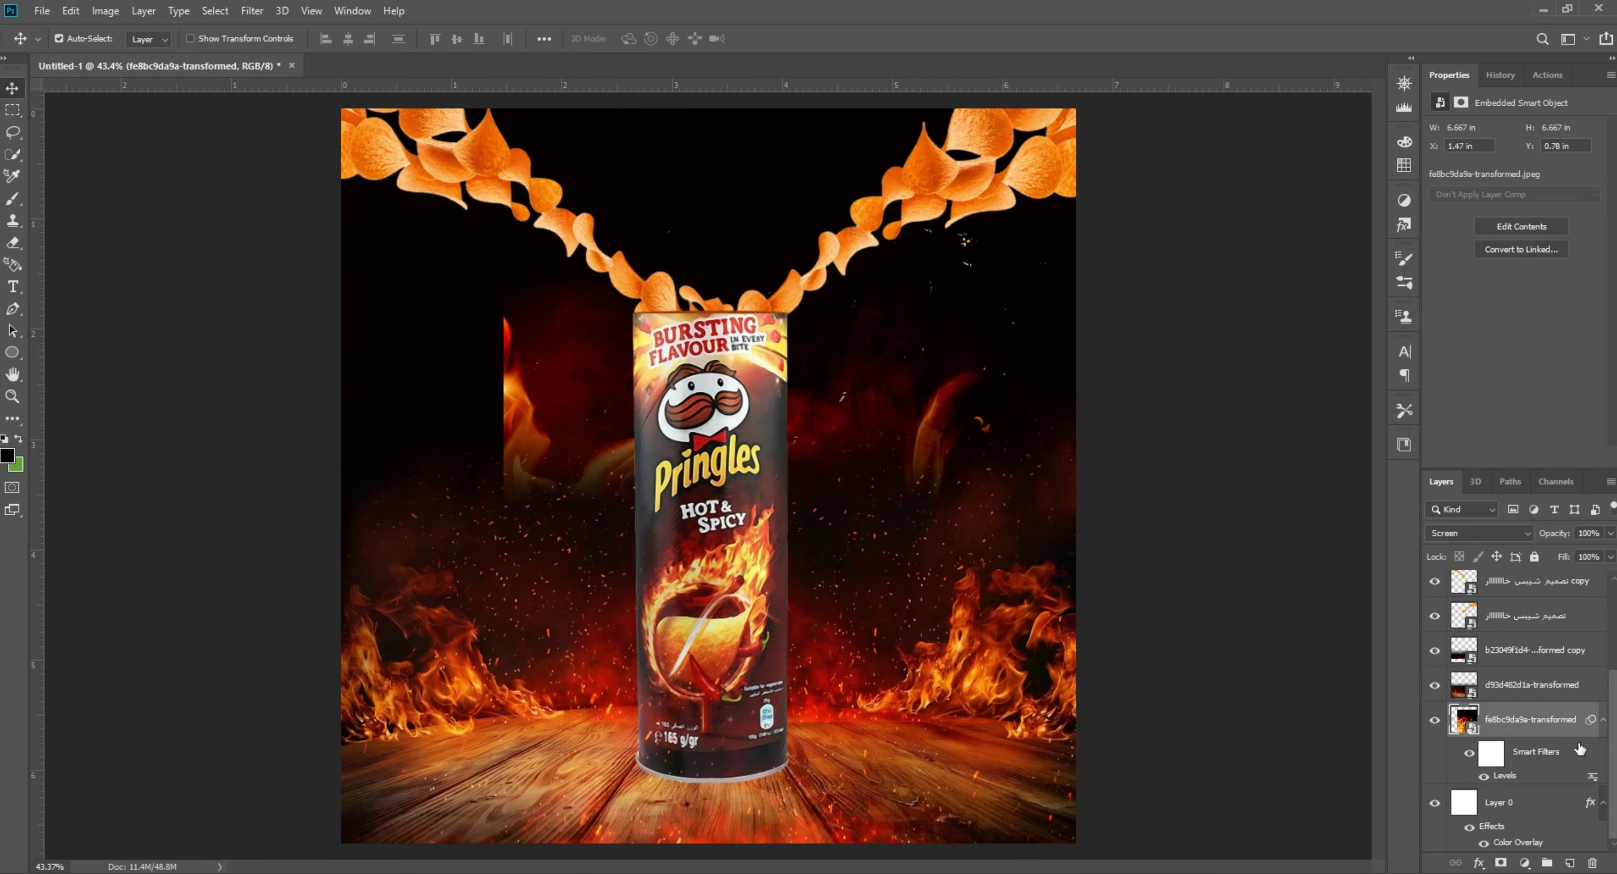
left_click_drag(1537, 720, 1531, 670)
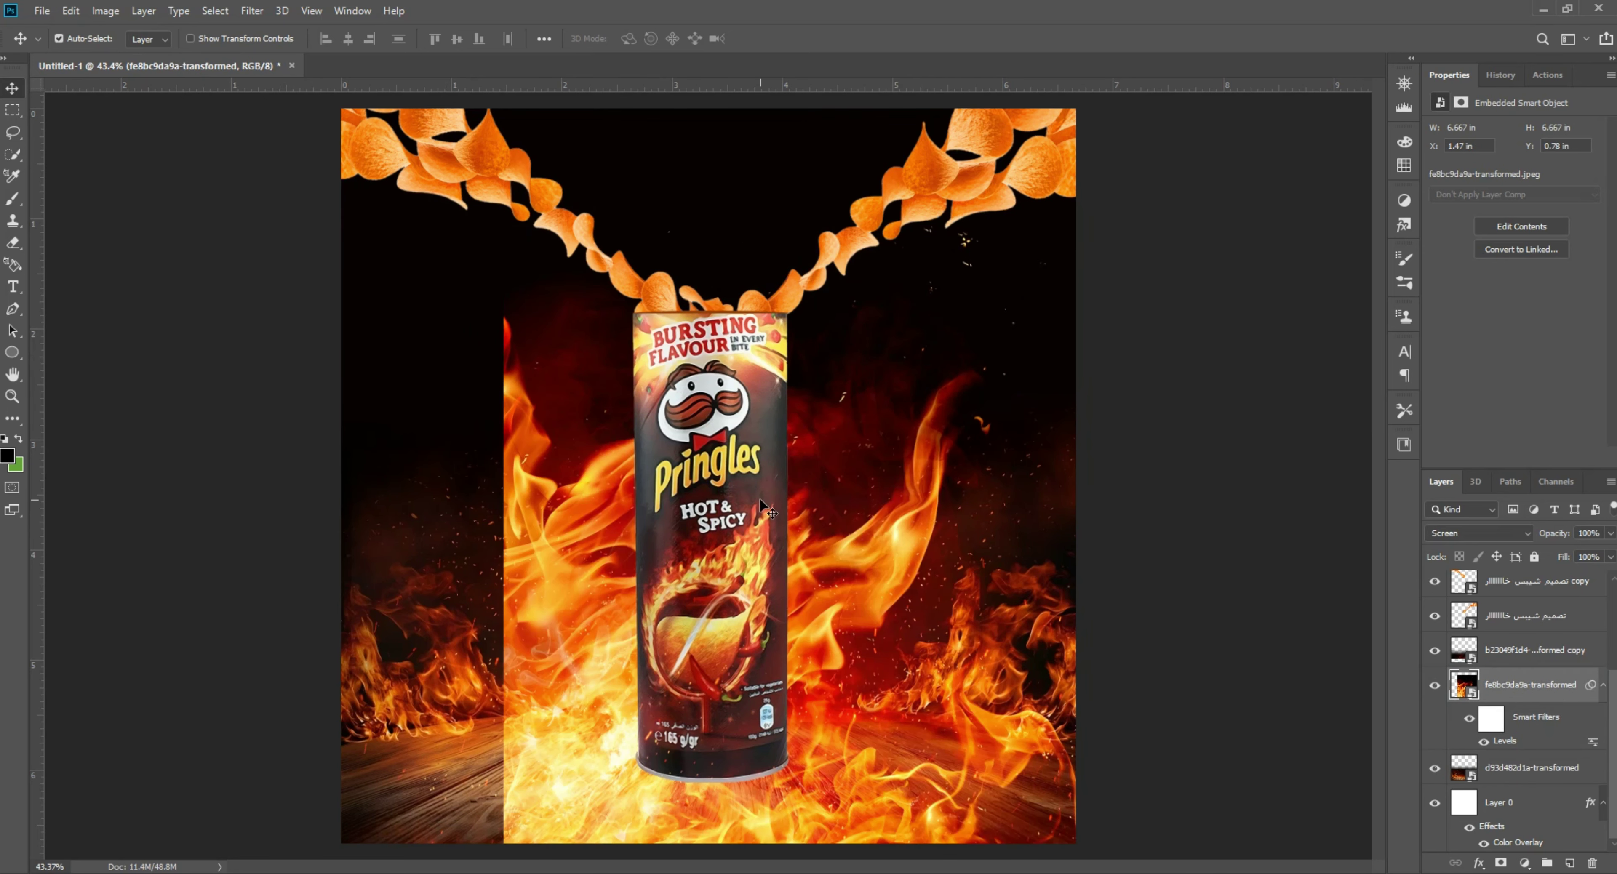
Rotate the fire image steeper, scale it down, and tuck its layer beneath the other fire layer
key("ctrl+t")
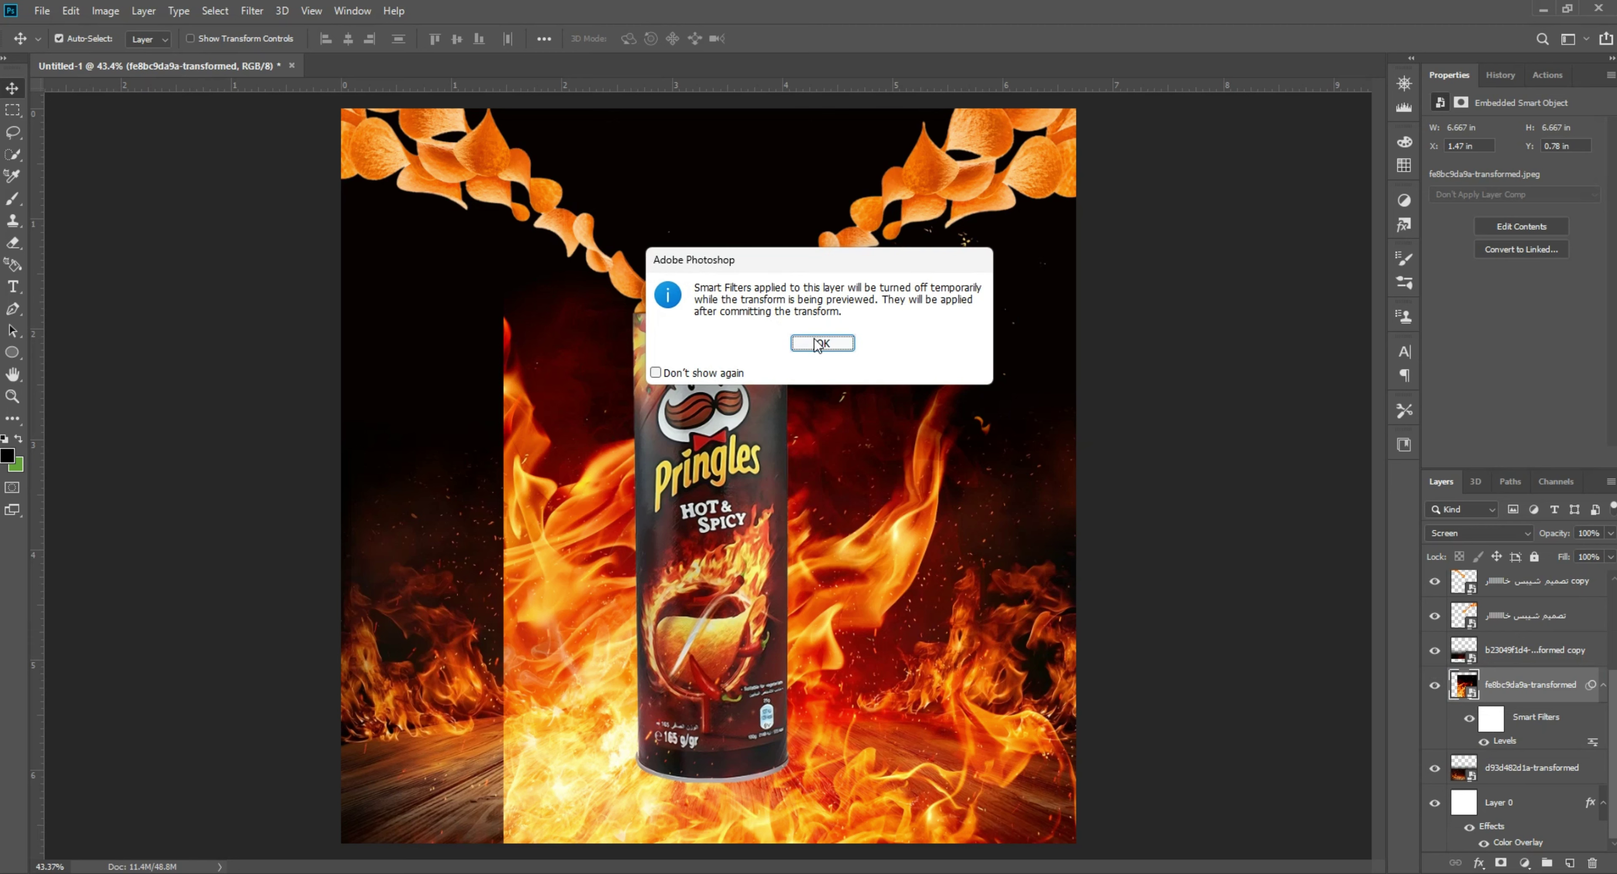
left_click(821, 343)
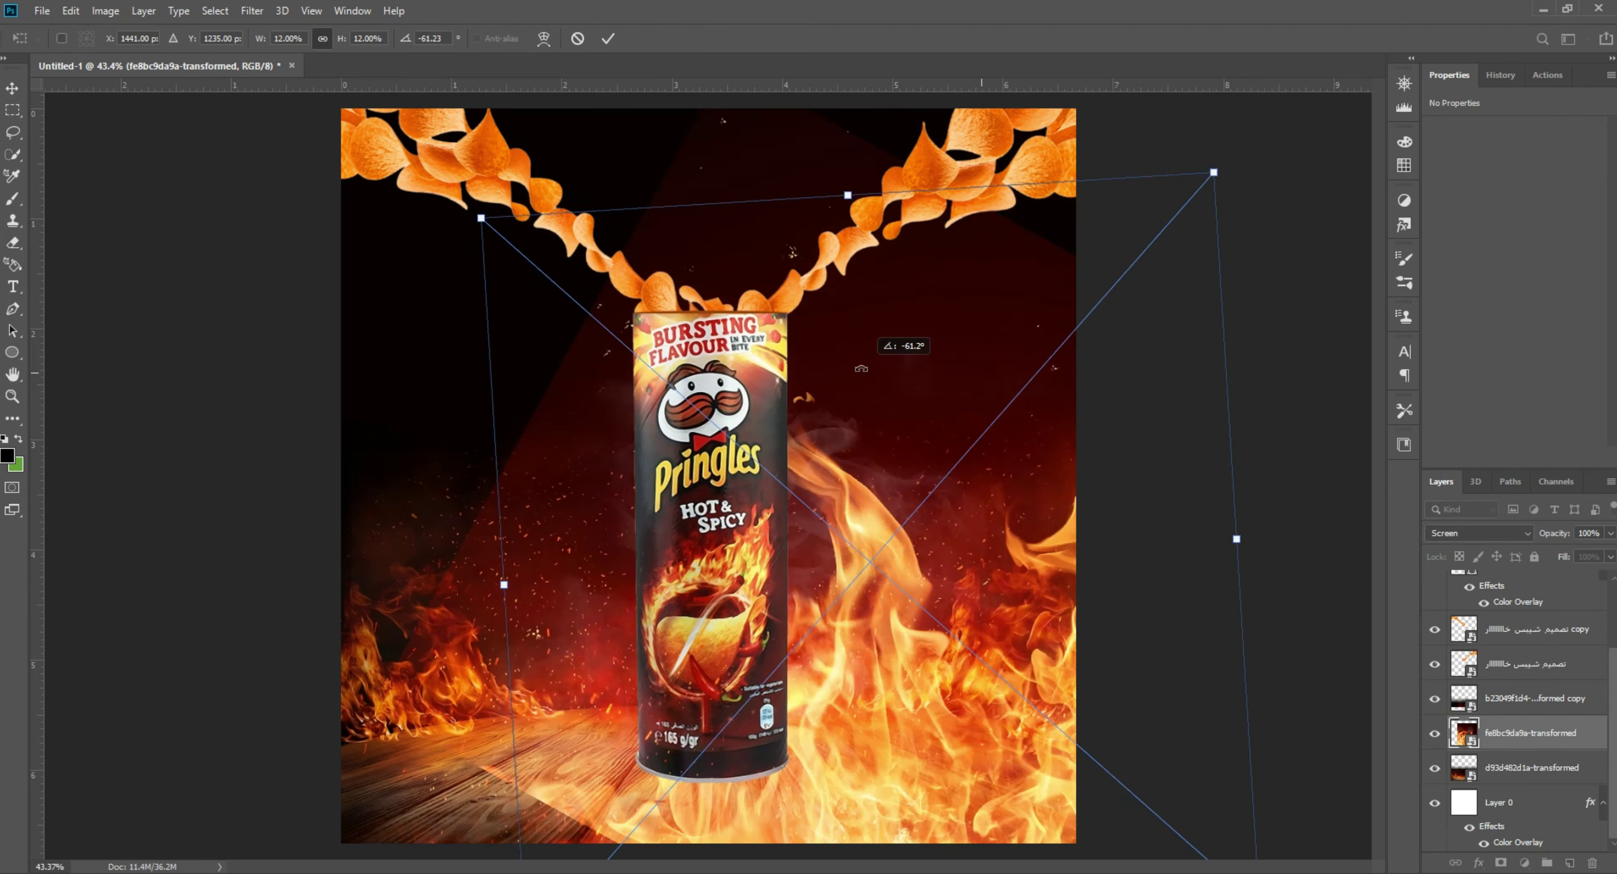
left_click_drag(861, 369, 833, 410)
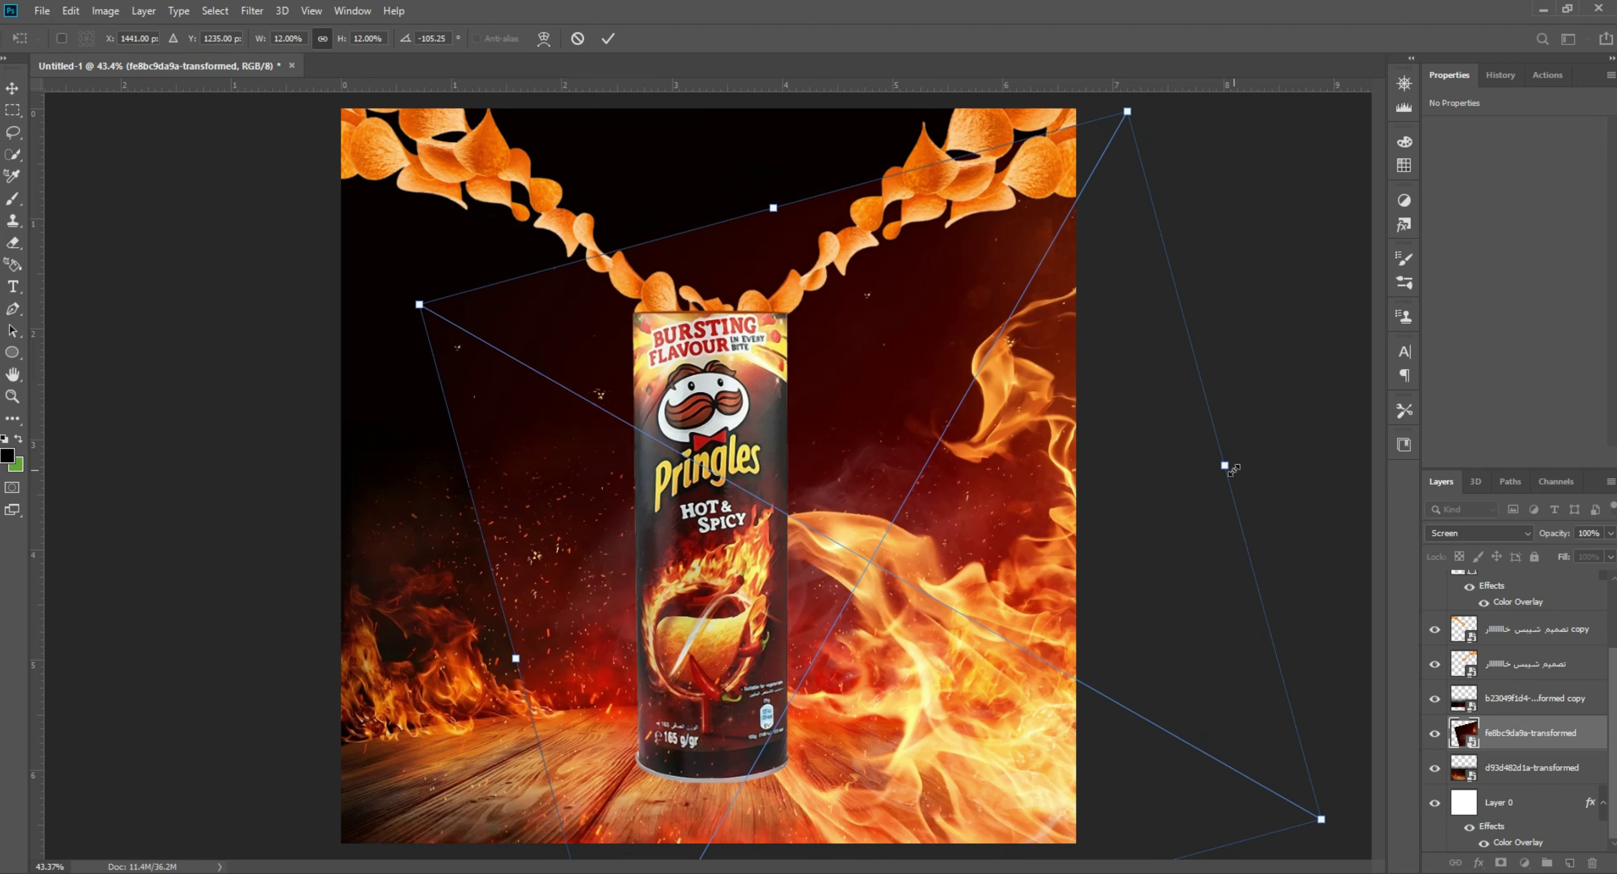
left_click_drag(1234, 470, 1089, 748)
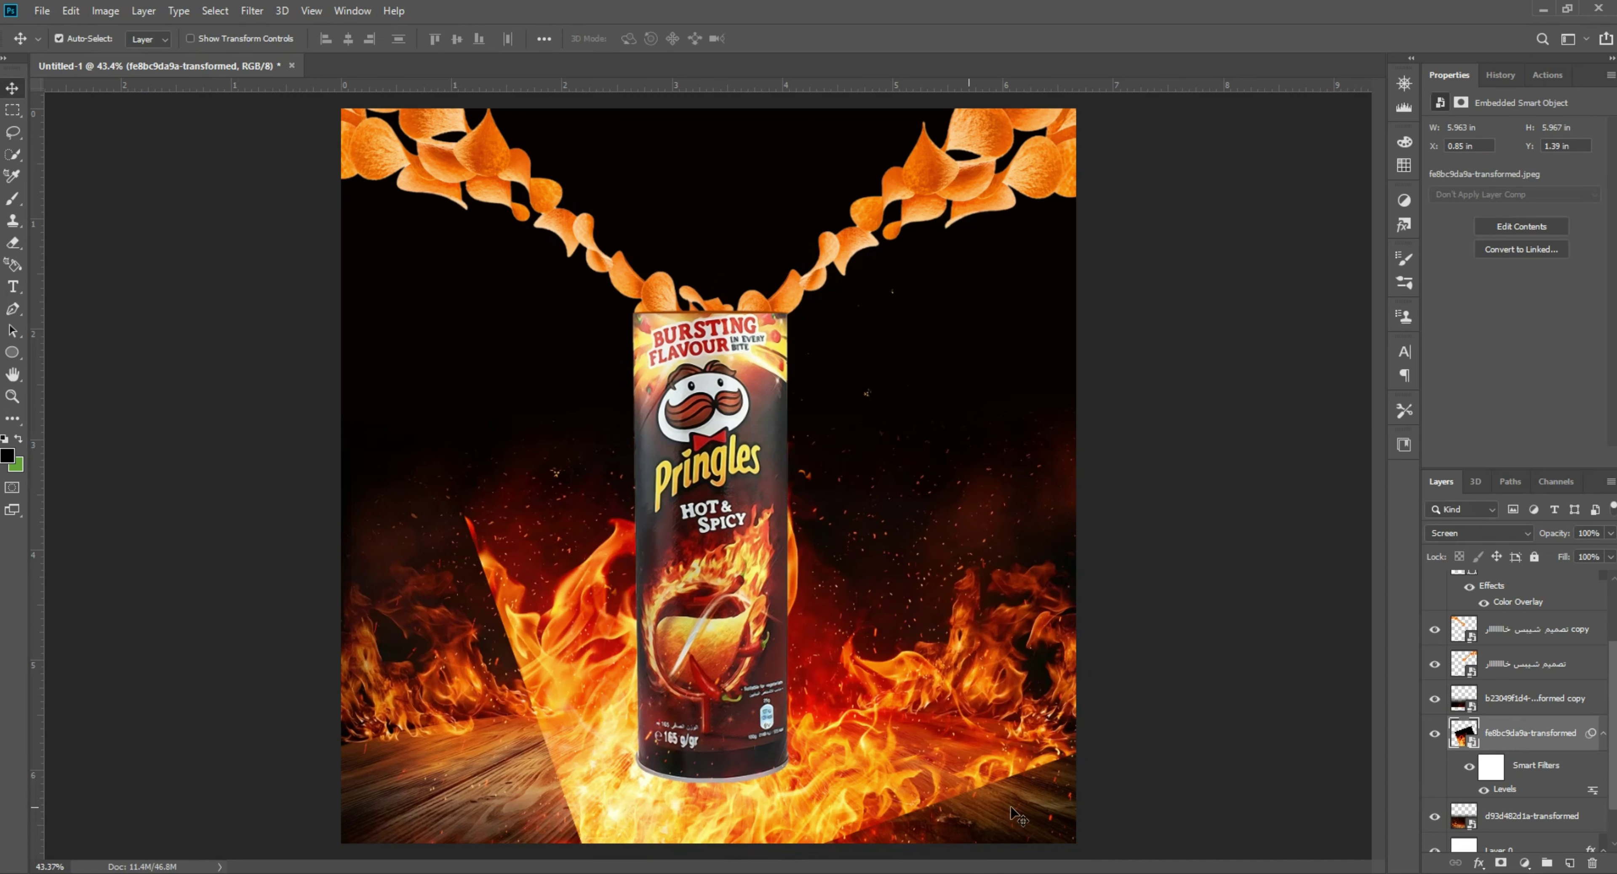
left_click_drag(1496, 754, 1531, 806)
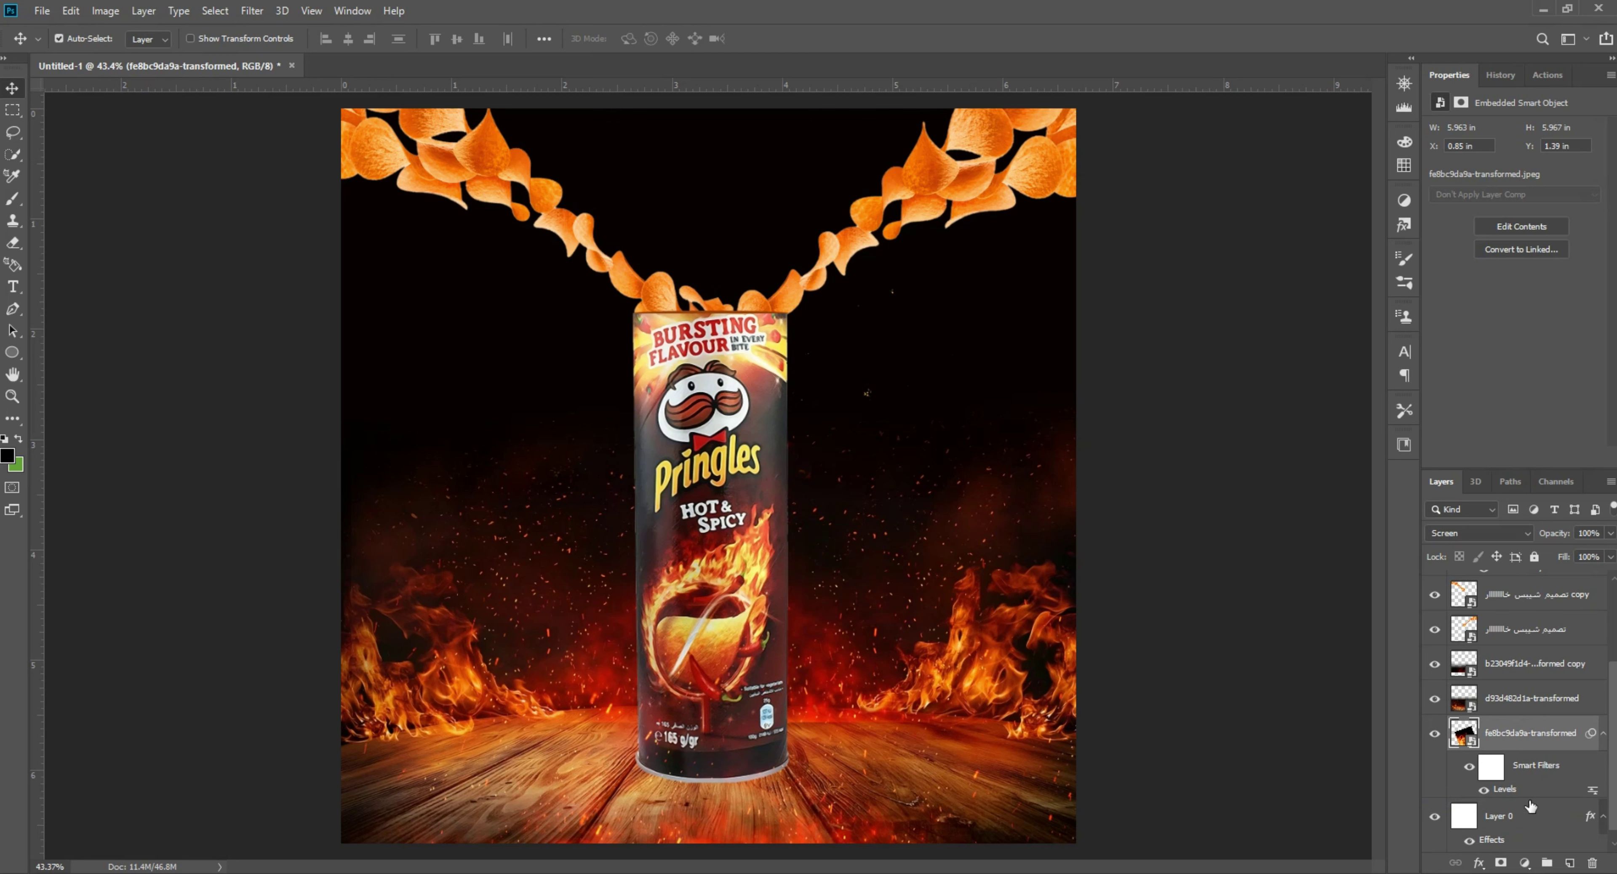
Move the fire image up and left, enlarge it slightly, and commit the transform
key("ctrl+t")
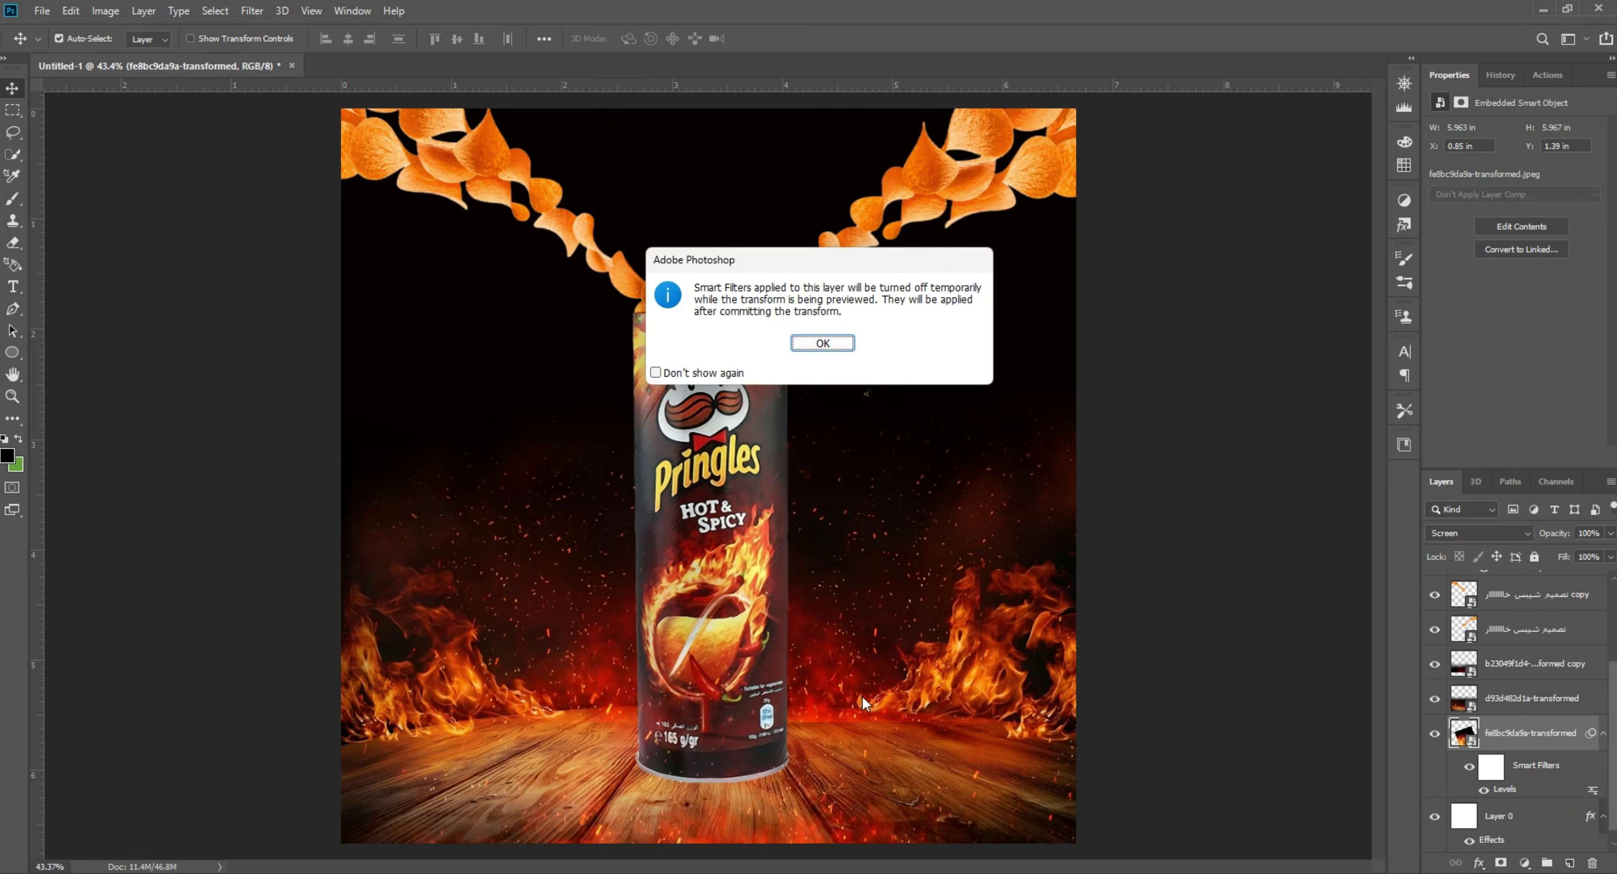
left_click(823, 345)
left_click_drag(659, 534, 491, 478)
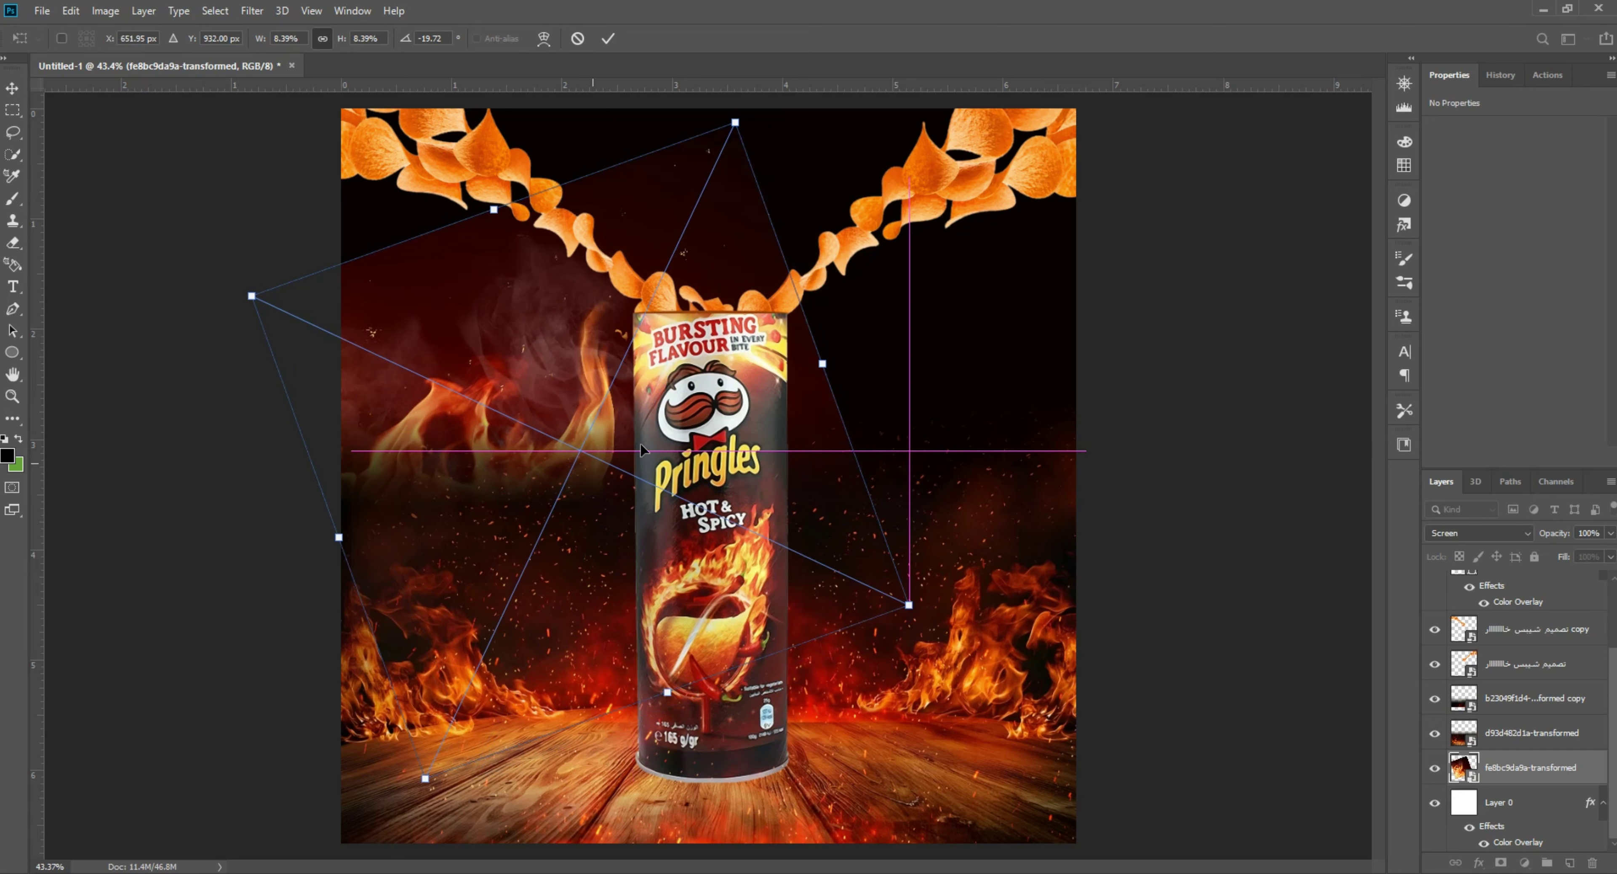
left_click_drag(821, 364, 910, 363)
left_click_drag(585, 487, 591, 487)
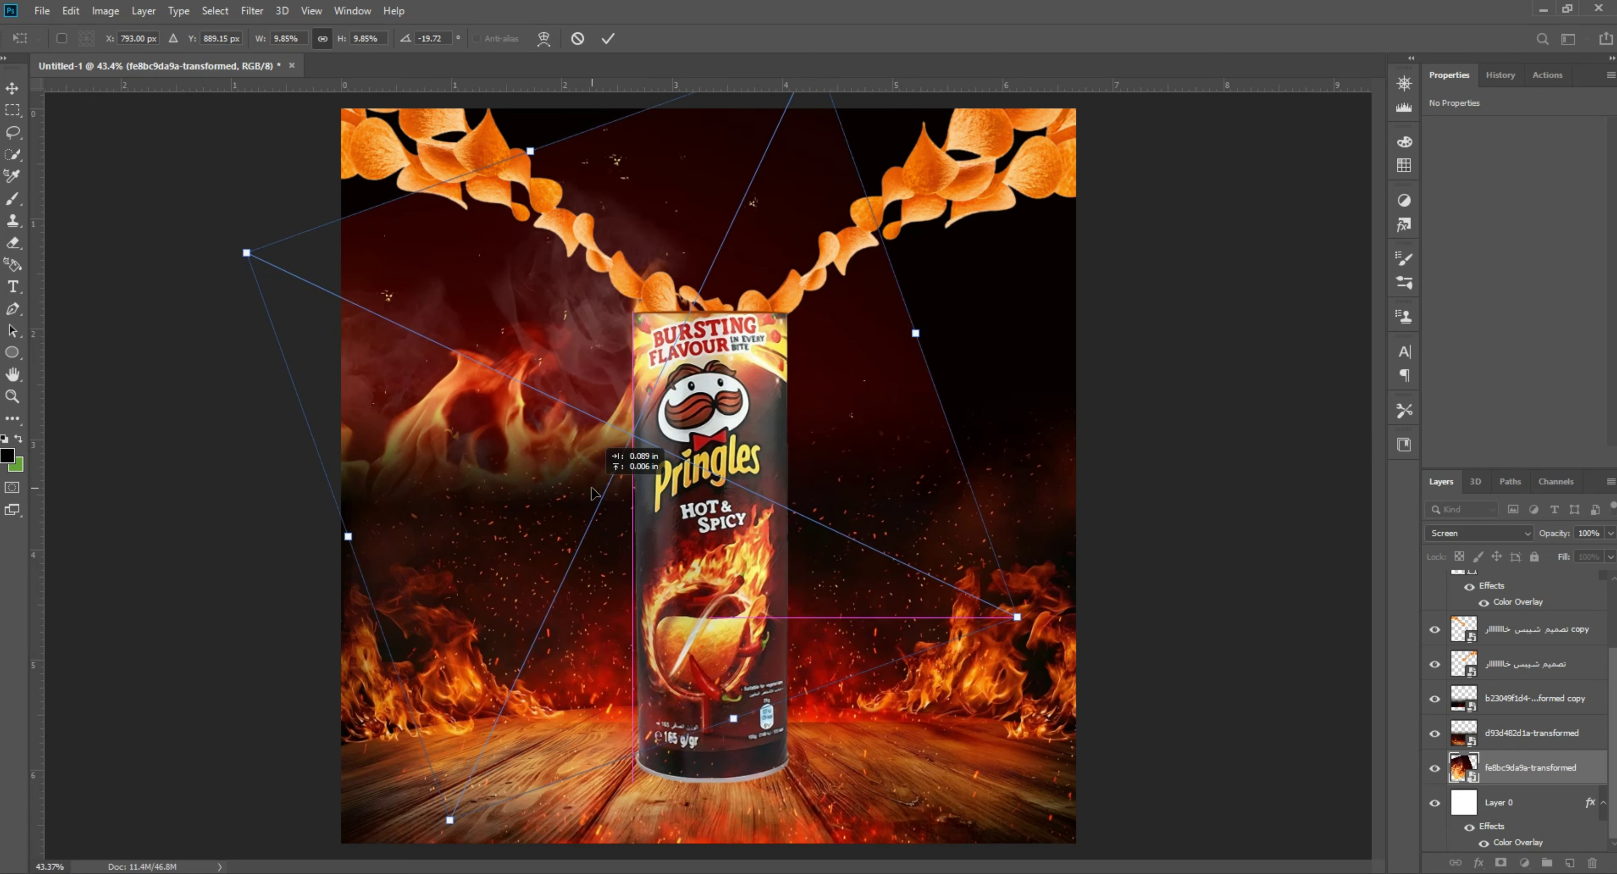
left_click(1201, 462)
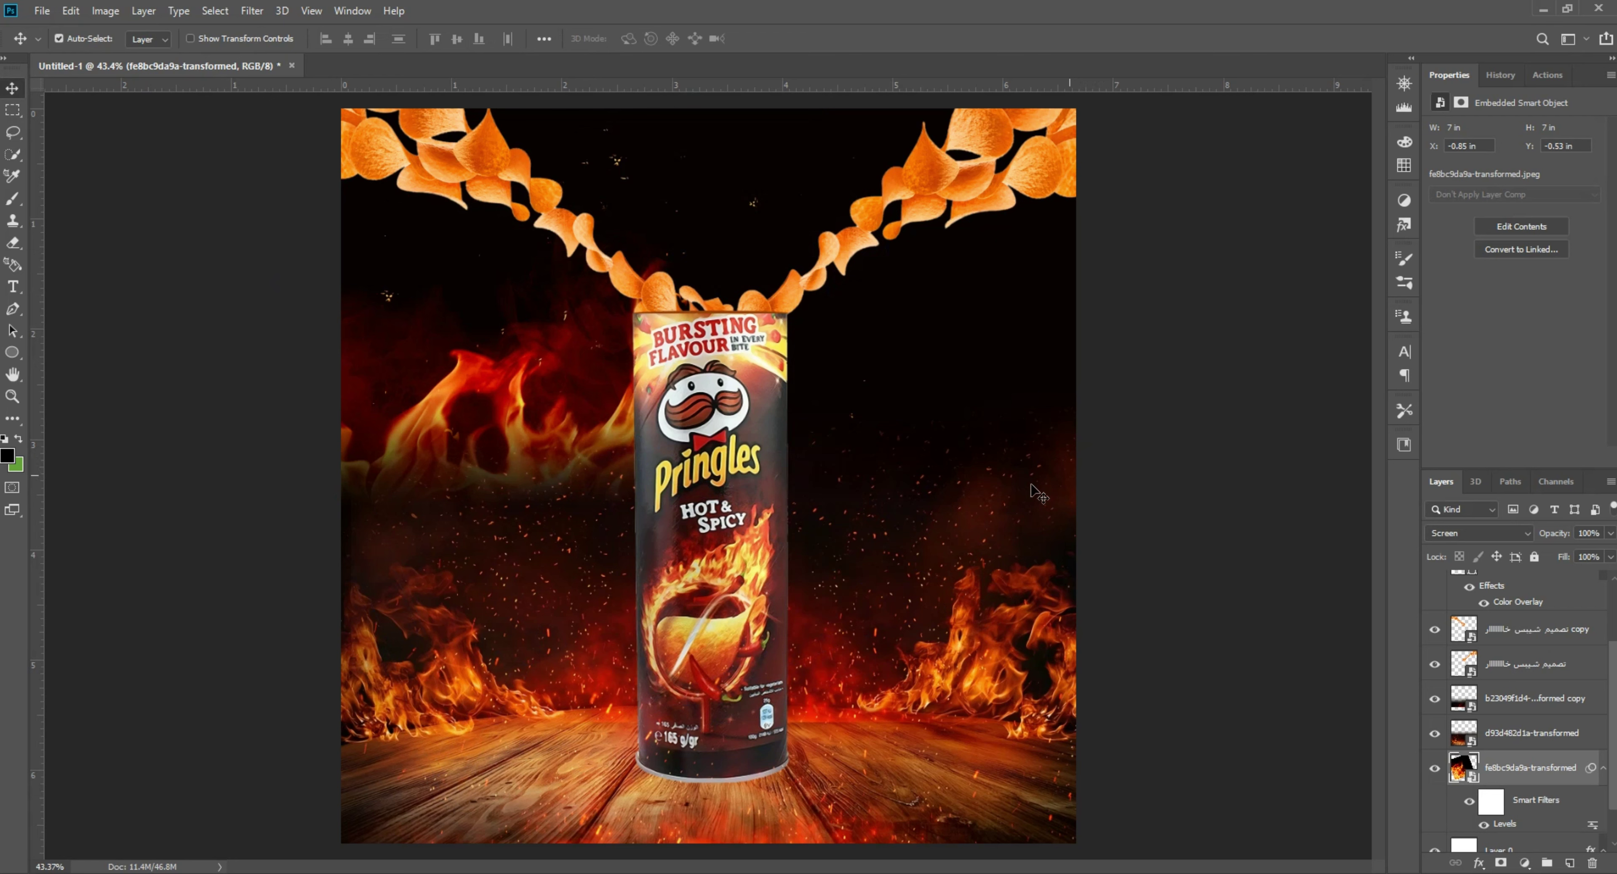
Place a copy of the flames on the right side of the can, then deselect layers
left_click_drag(435, 419, 472, 449)
key("ctrl+z")
left_click_drag(416, 344, 805, 400)
key("ctrl+z")
left_click(1240, 531)
scroll(917, 537, "down", 2)
key("ctrl+plus")
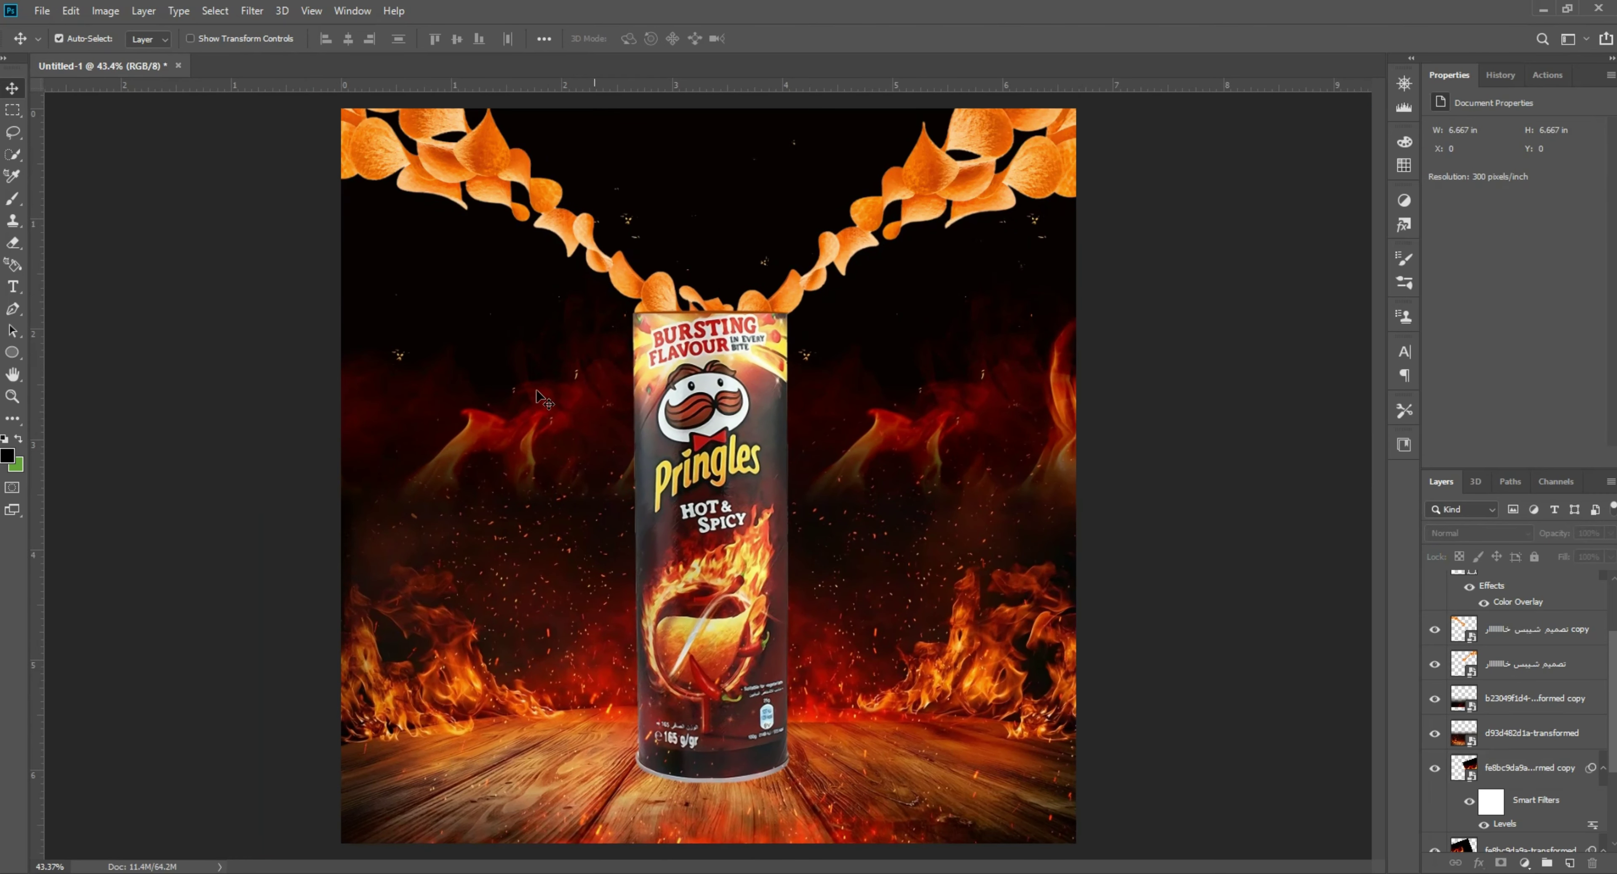
Add a new empty layer above the Ellipse 1 layer
scroll(855, 678, "up", 5)
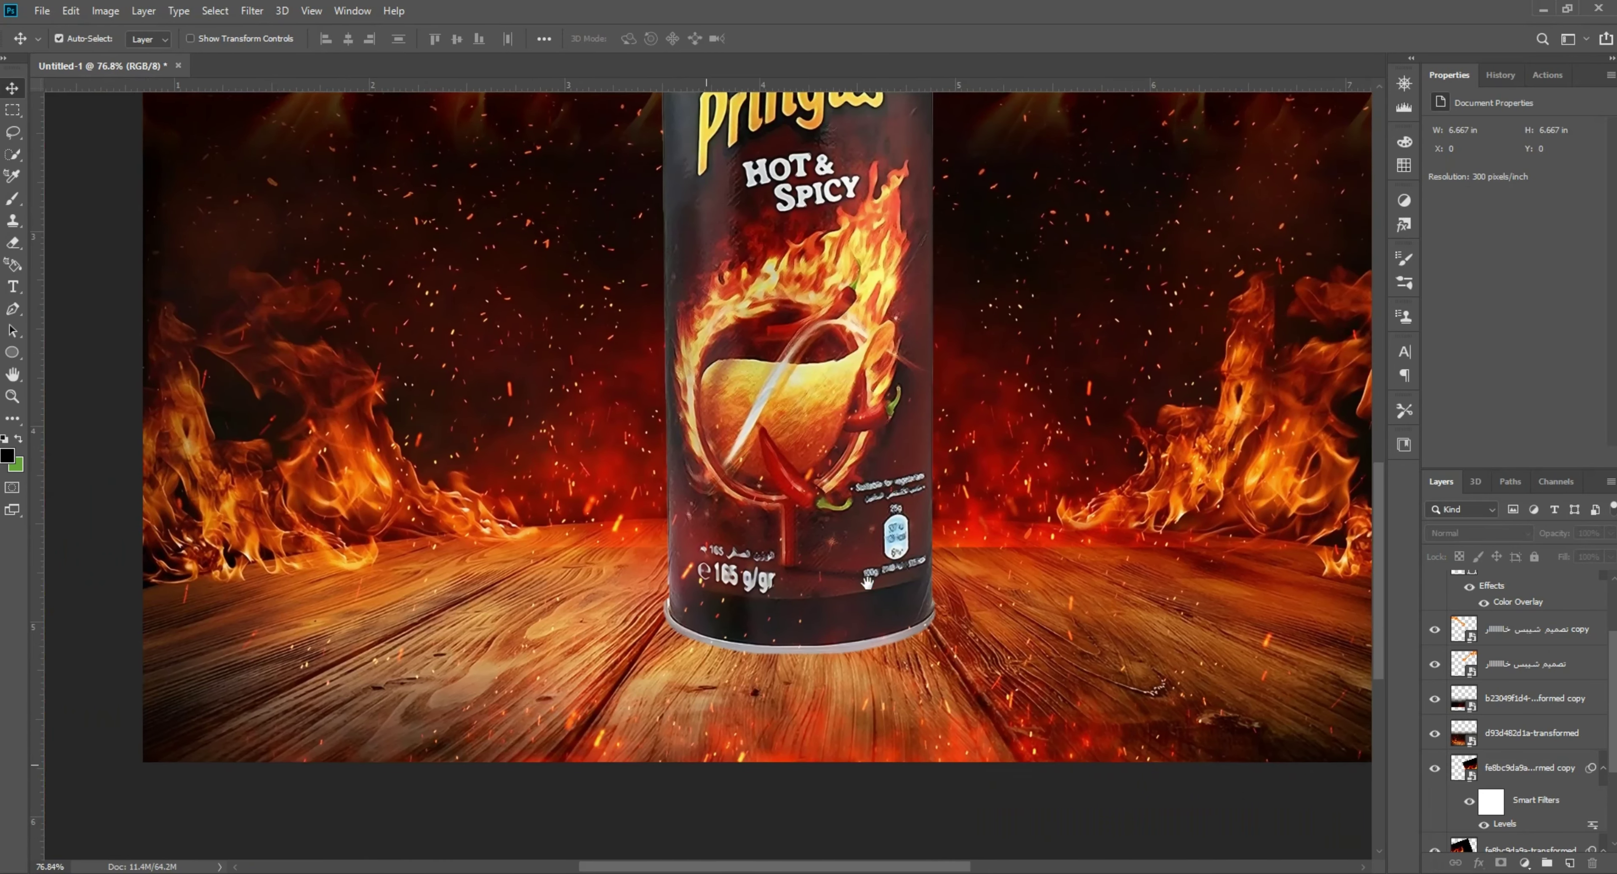
left_click(847, 605)
left_click(1517, 630)
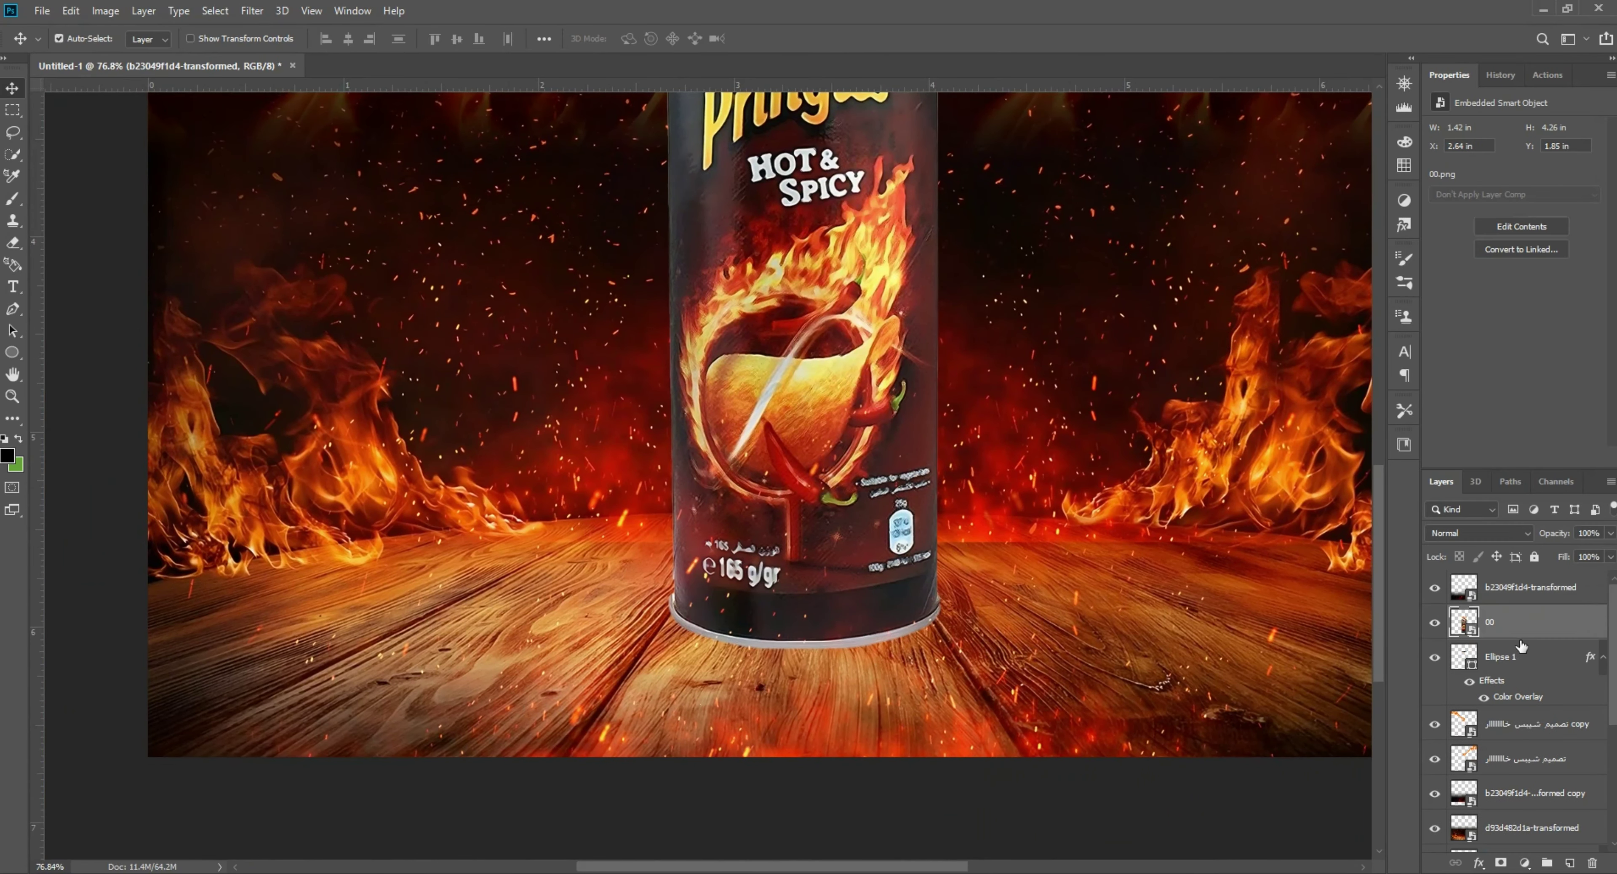
left_click(1518, 653)
left_click(1570, 863)
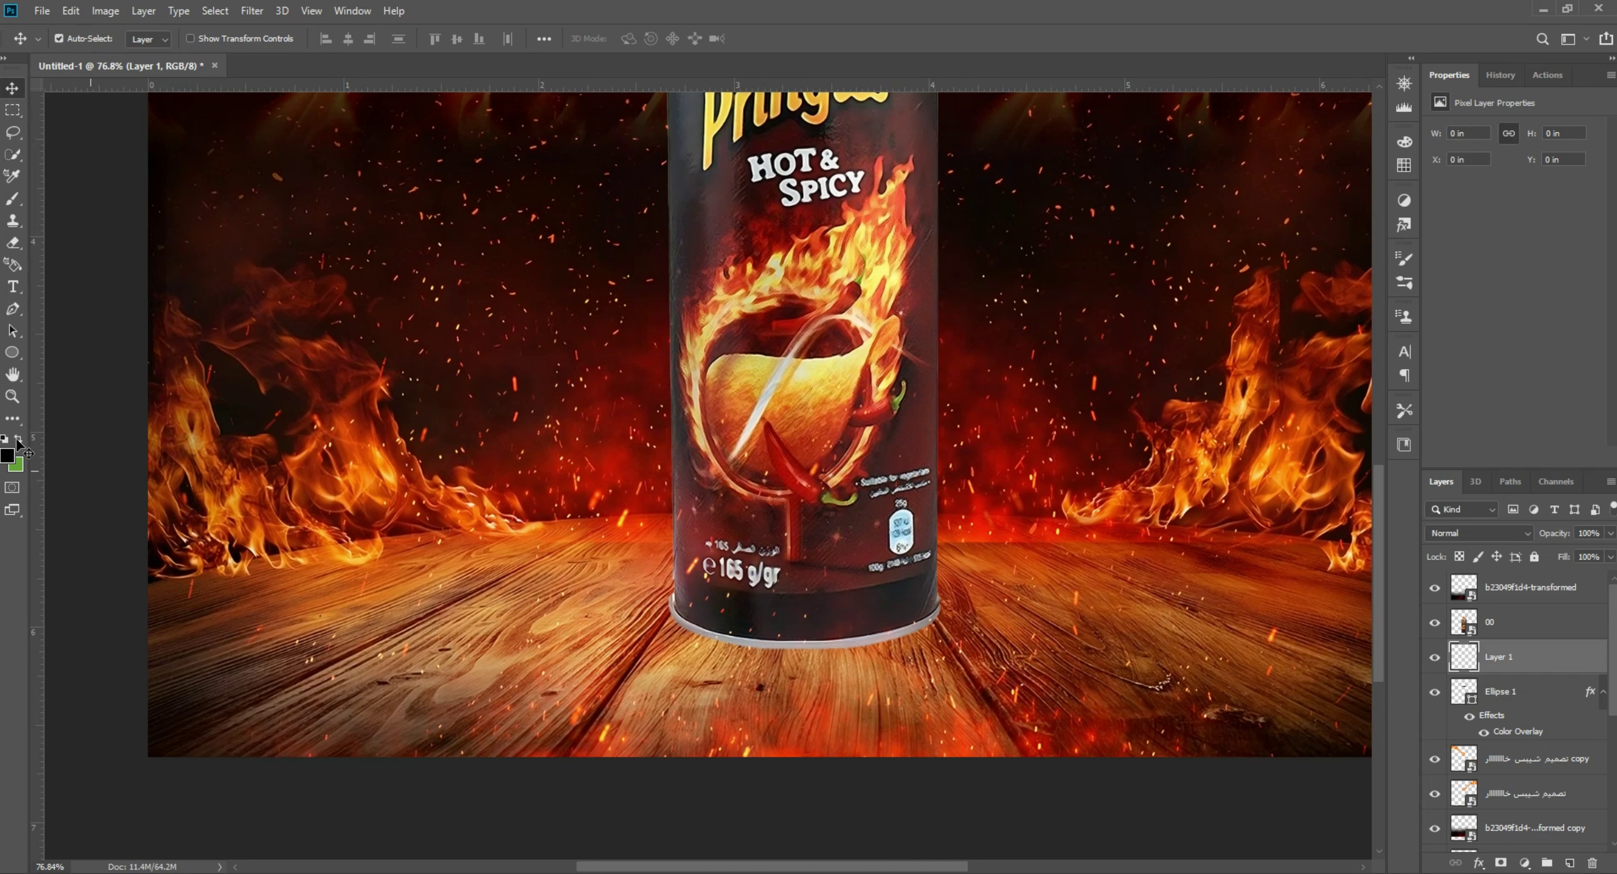
Paint a dark oval shadow under the can with a flat elliptical brush
left_click(12, 220)
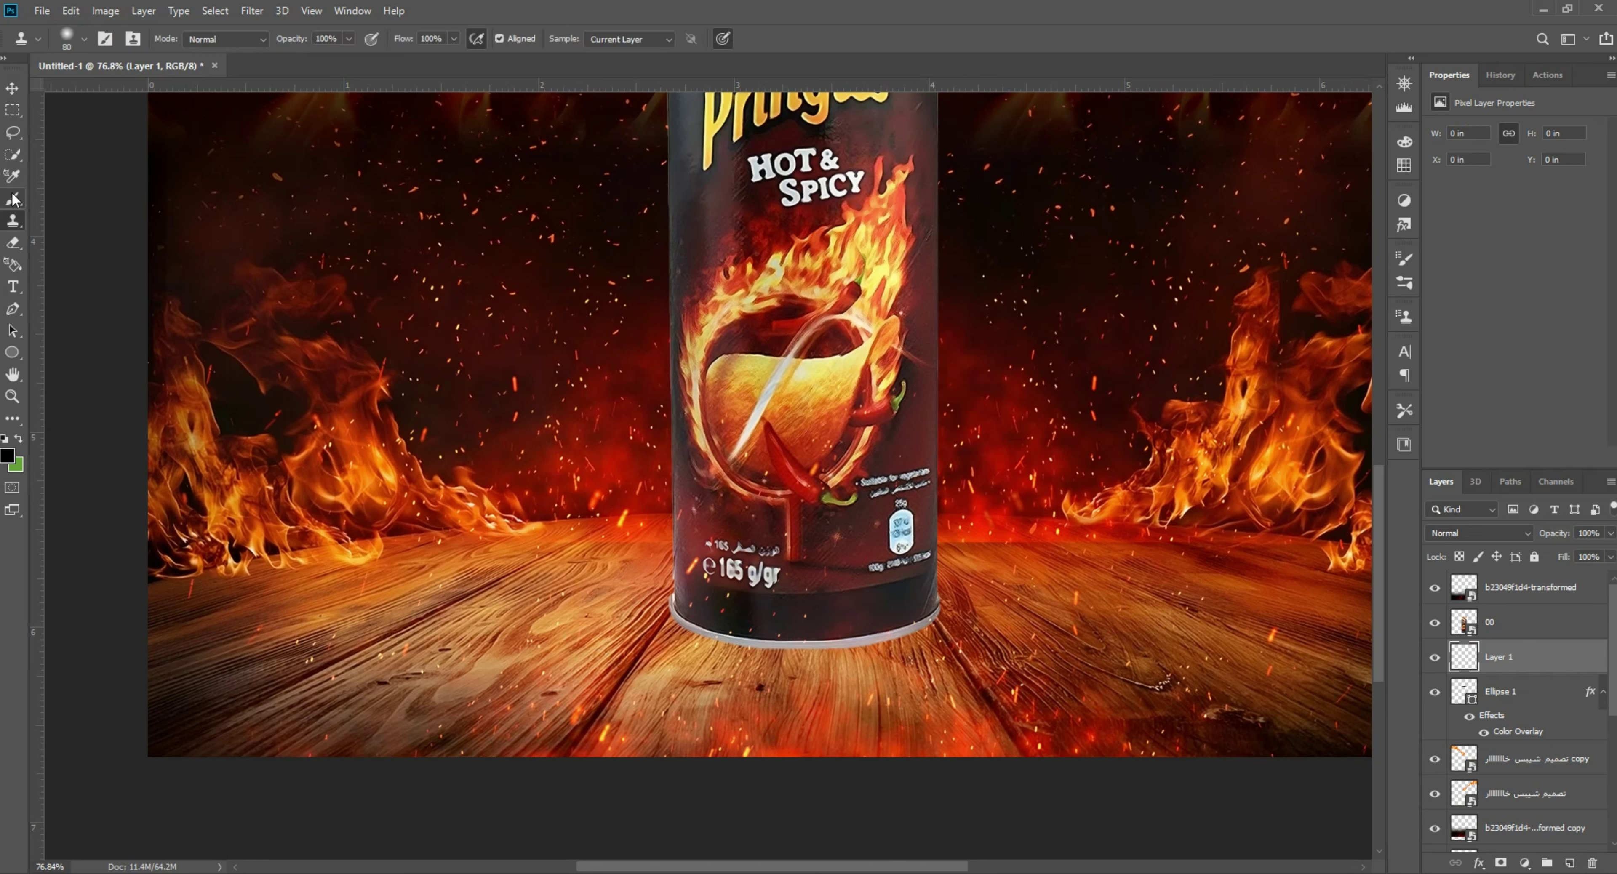
left_click(14, 200)
left_click(66, 39)
double_click(55, 164)
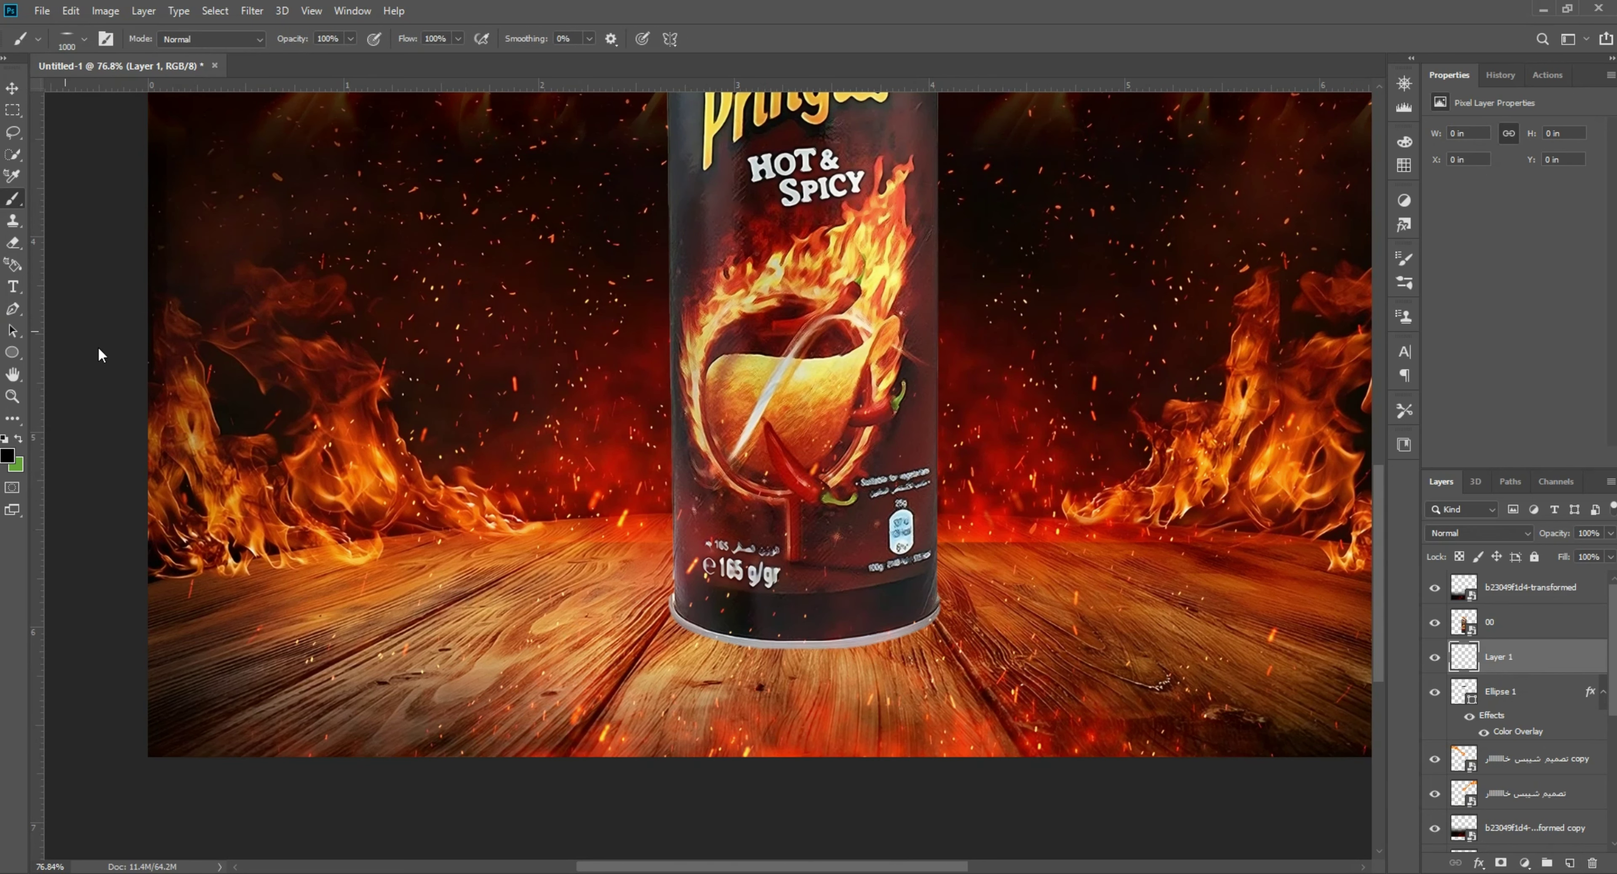
left_click(813, 647)
left_click(813, 646)
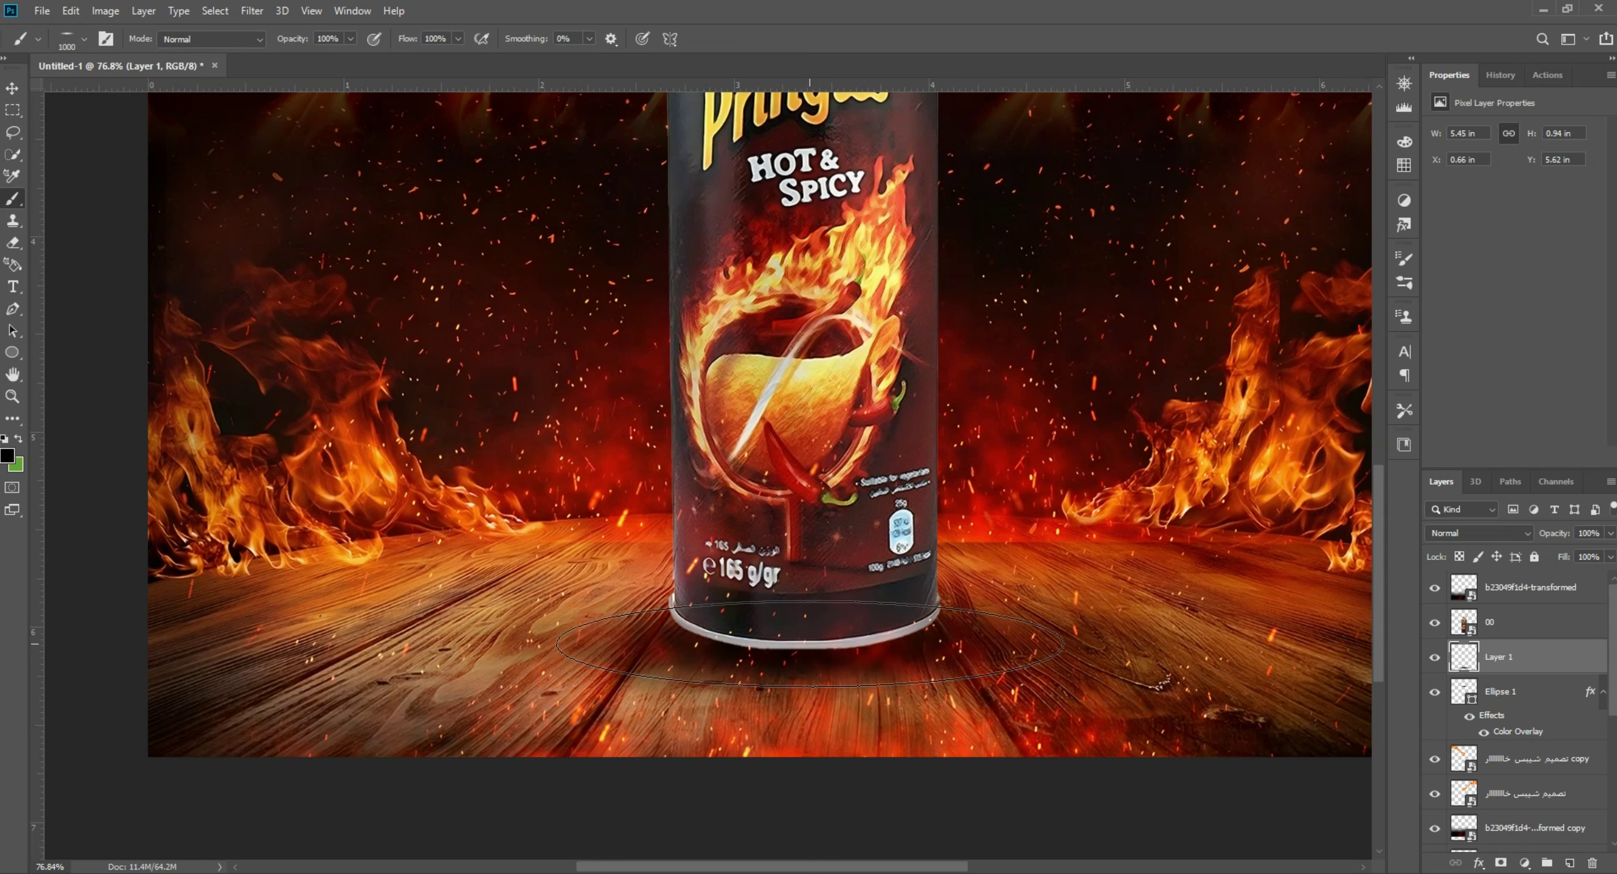
left_click(814, 647)
Squash the shadow flatter and position it just under the can's base
left_click(12, 90)
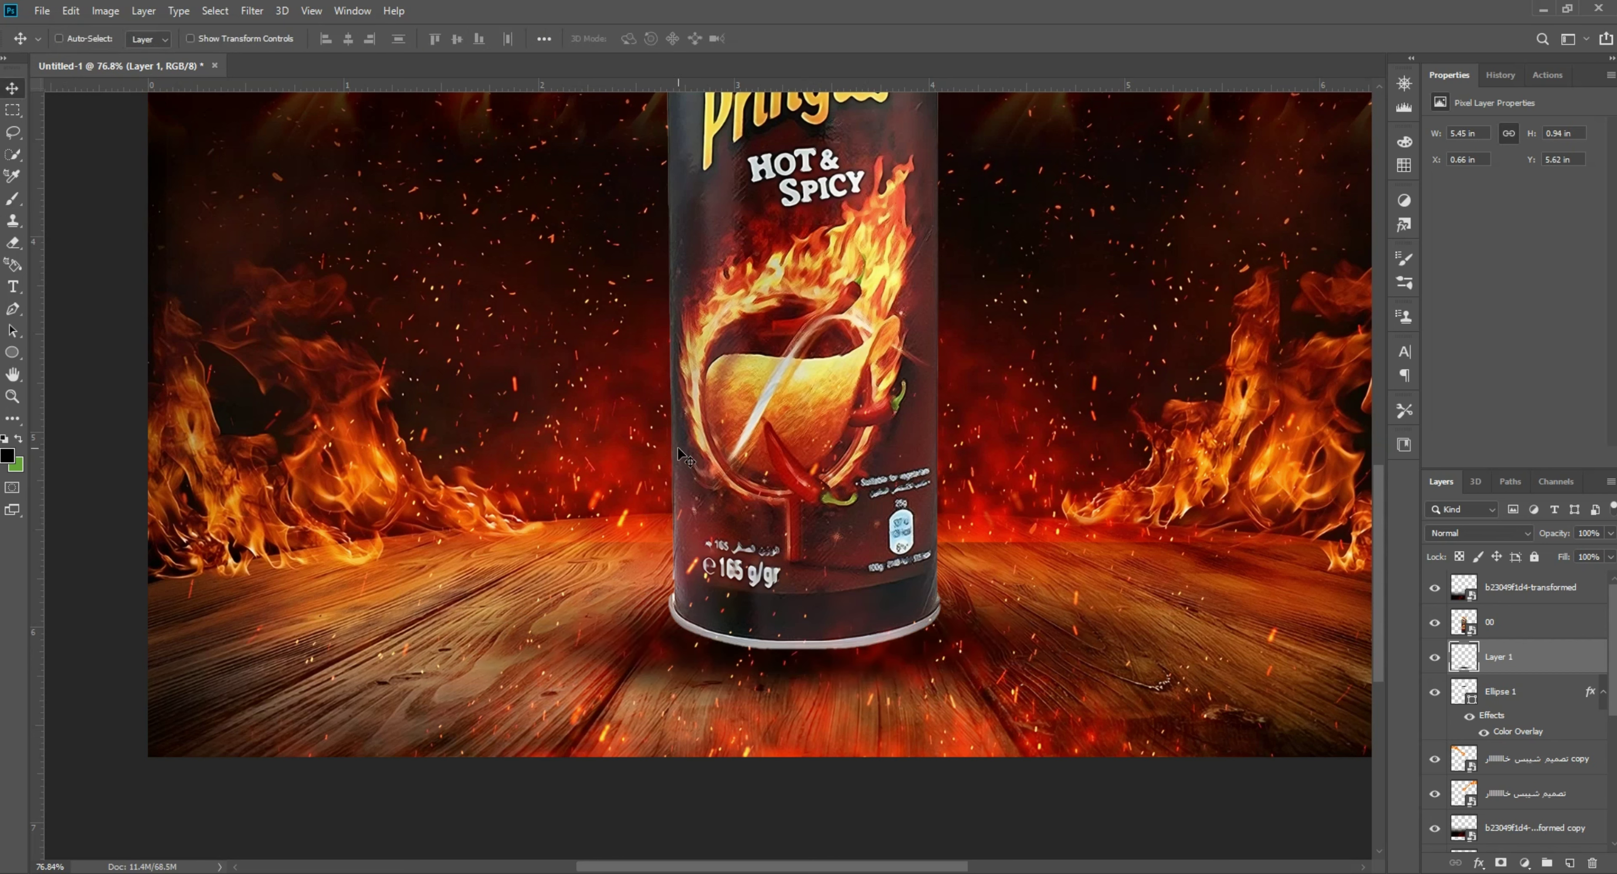
key("ctrl+t")
left_click_drag(801, 736, 802, 703)
left_click_drag(961, 626, 950, 656)
key("Return")
key("Up")
key("Up")
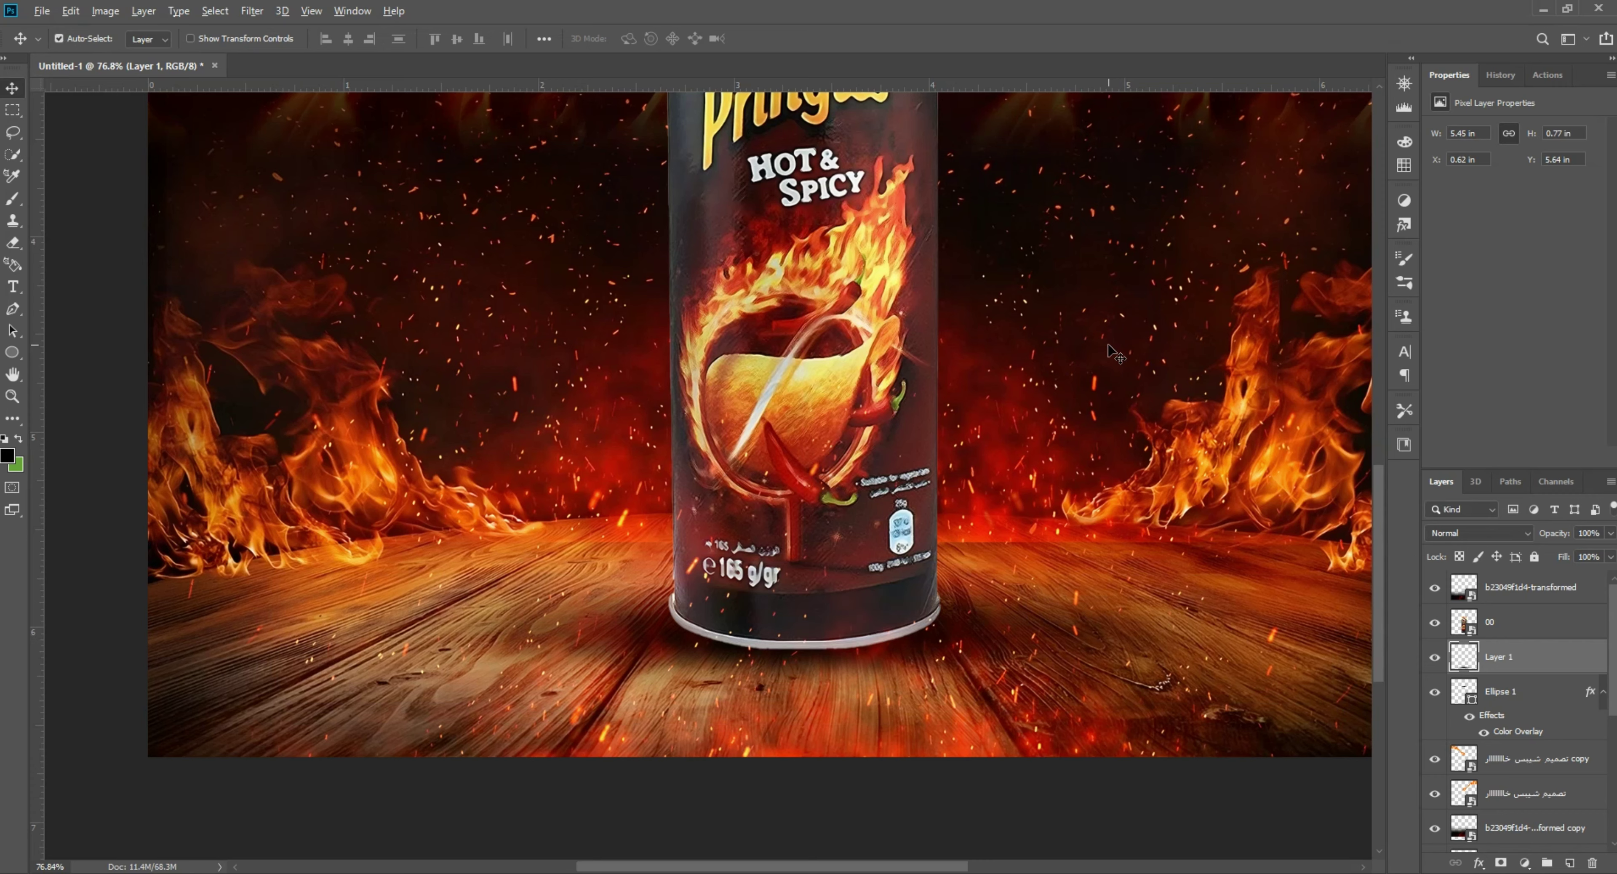
key("ctrl+0")
Drag the chilli image file 1 from the folder onto the poster, shifted slightly right
left_click(1143, 592)
scroll(1087, 606, "down", 1)
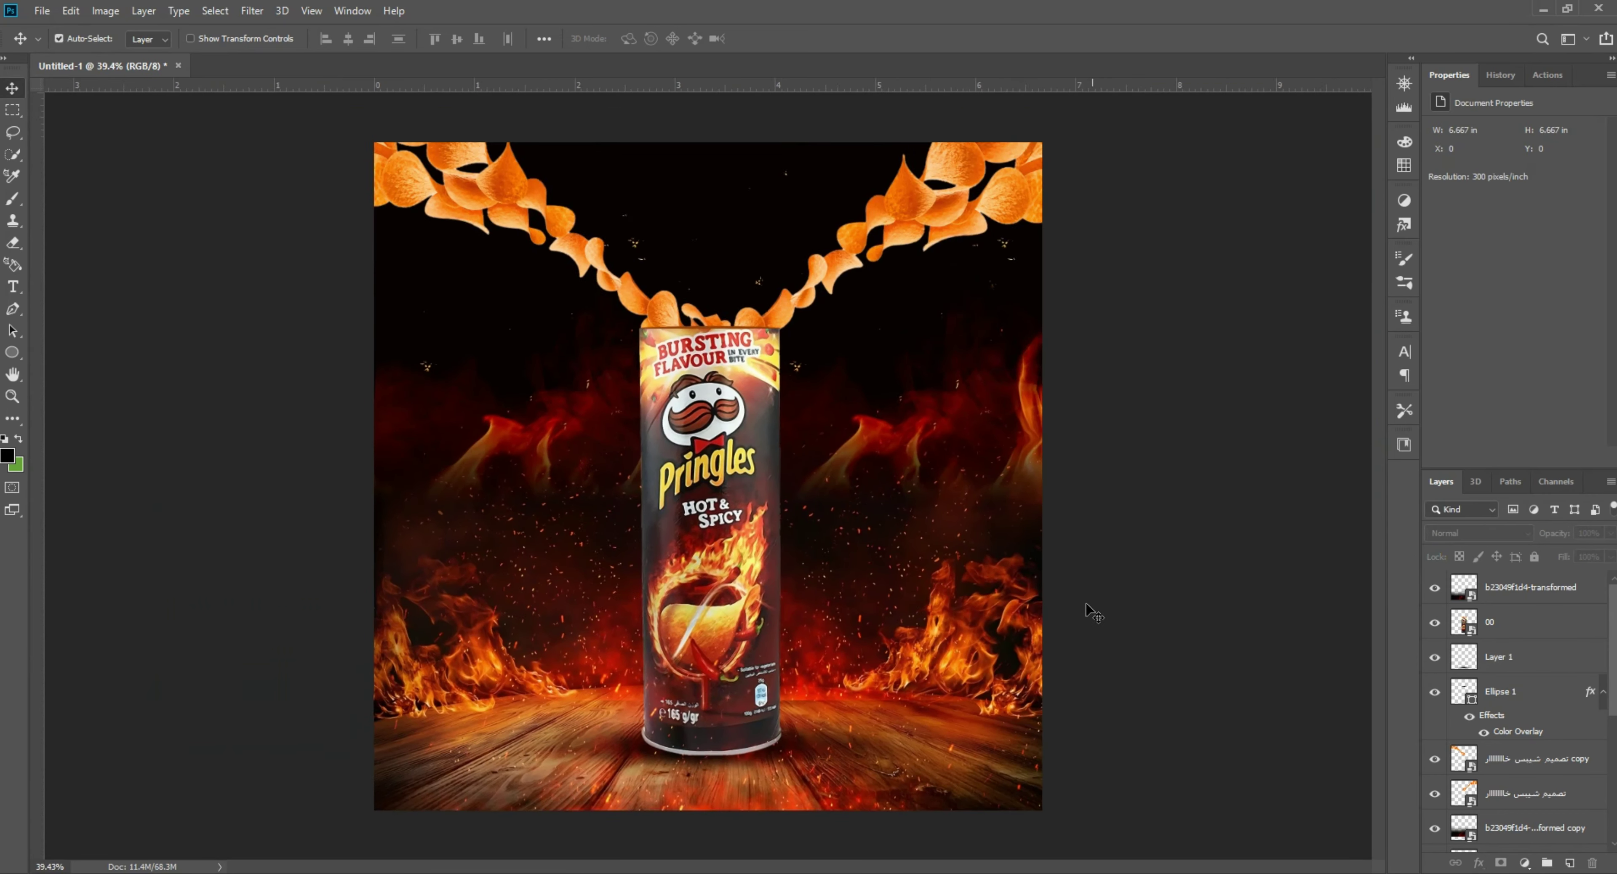
scroll(1086, 606, "up", 2)
scroll(1080, 606, "down", 1)
scroll(581, 606, "up", 1)
scroll(1130, 606, "down", 1)
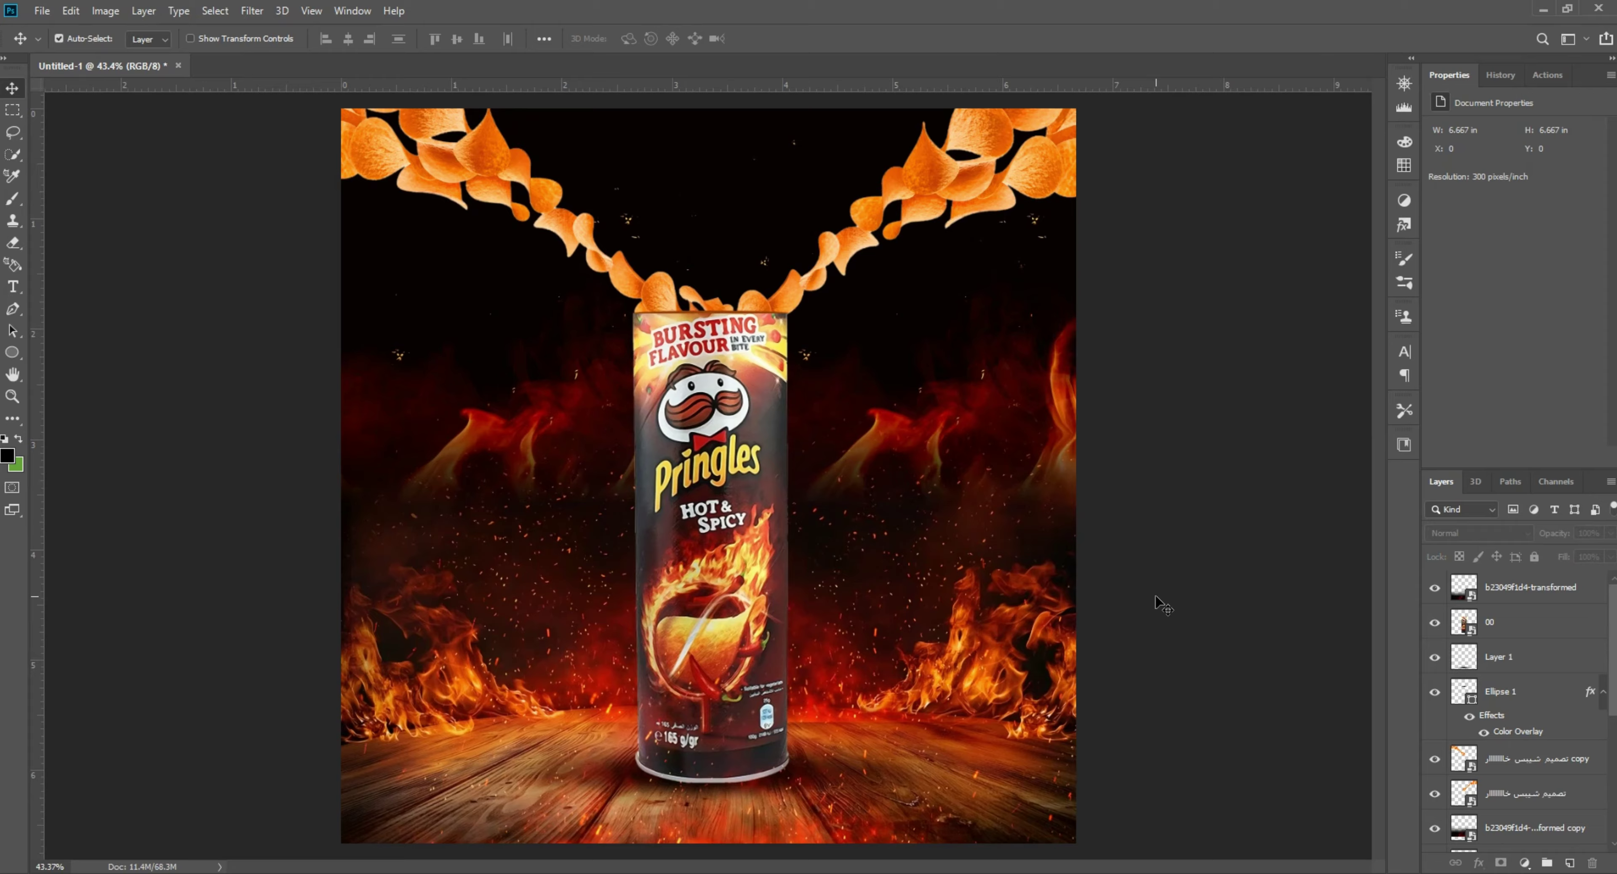
scroll(1173, 596, "up", 1)
scroll(847, 526, "down", 1)
key("alt+Tab")
left_click(573, 475)
left_click_drag(208, 186, 656, 487)
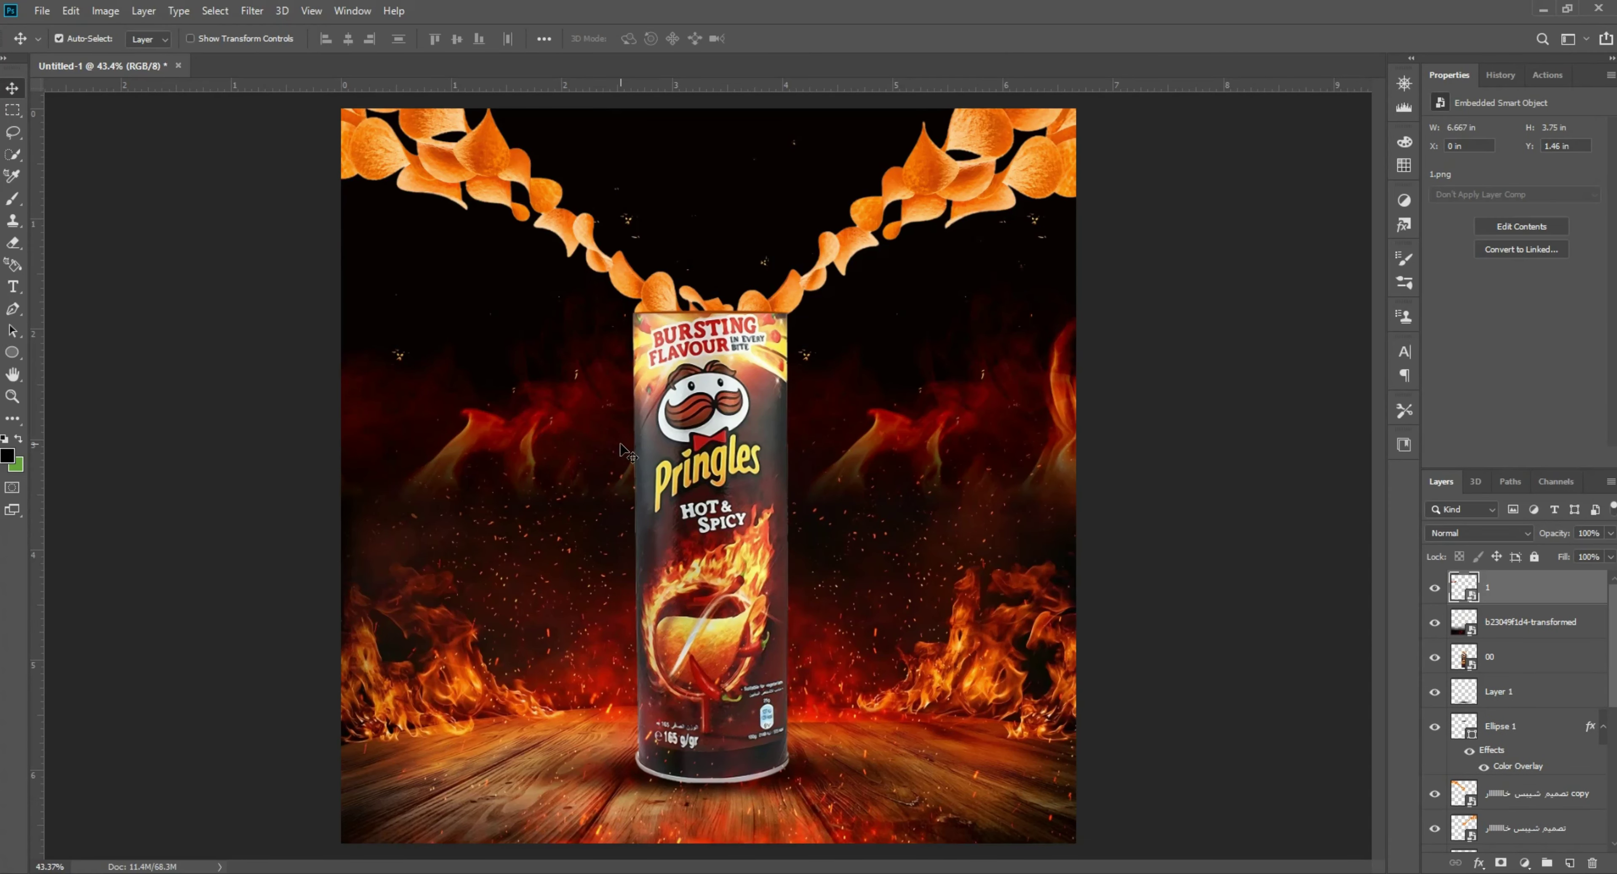
left_click_drag(408, 321, 448, 322)
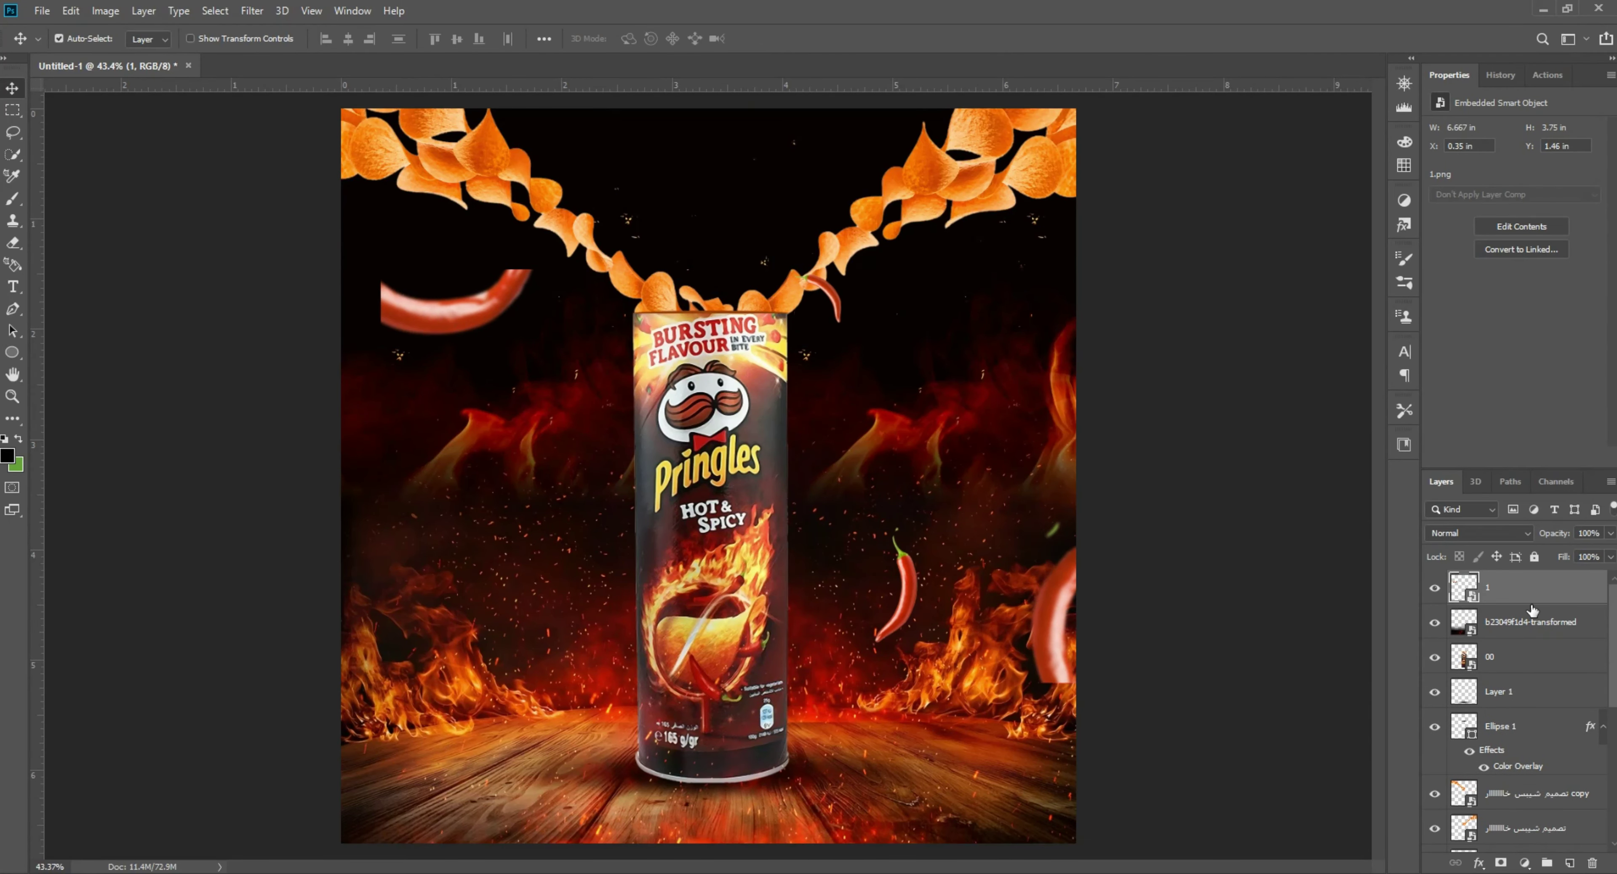
Rasterize the chilli layer and lasso around the top-left chilli
right_click(1525, 587)
left_click(1345, 453)
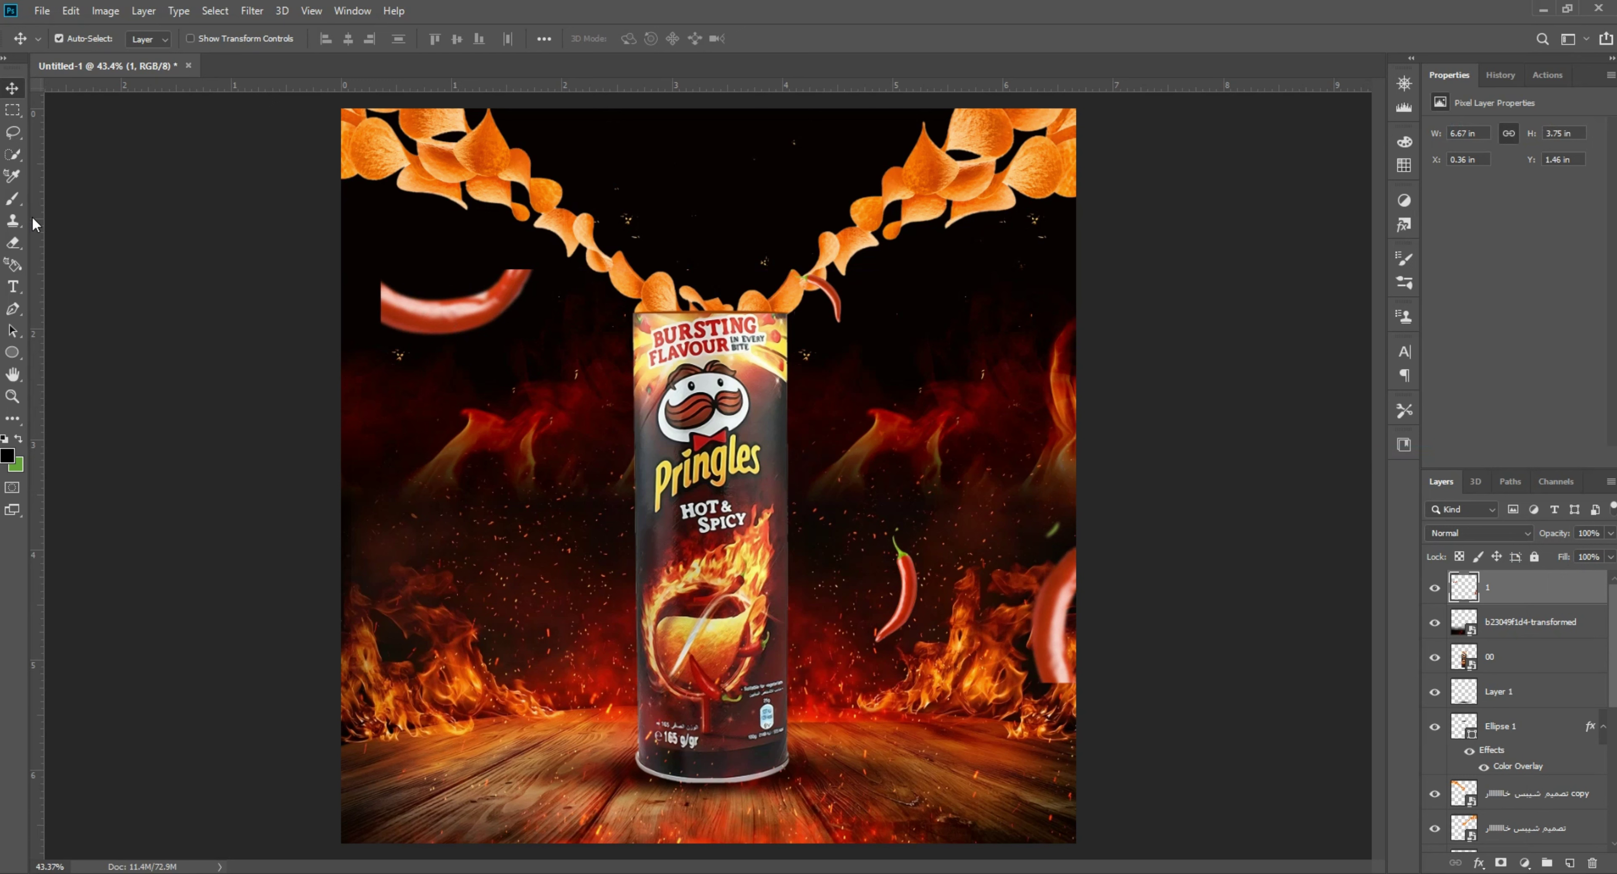
left_click(13, 132)
mouse_move(512, 356)
left_mouse_down()
mouse_move(336, 282)
mouse_move(386, 363)
left_mouse_up()
Cut the top-left chilli onto its own layer, enlarged and rotated past the left edge
right_click(411, 302)
left_click(544, 432)
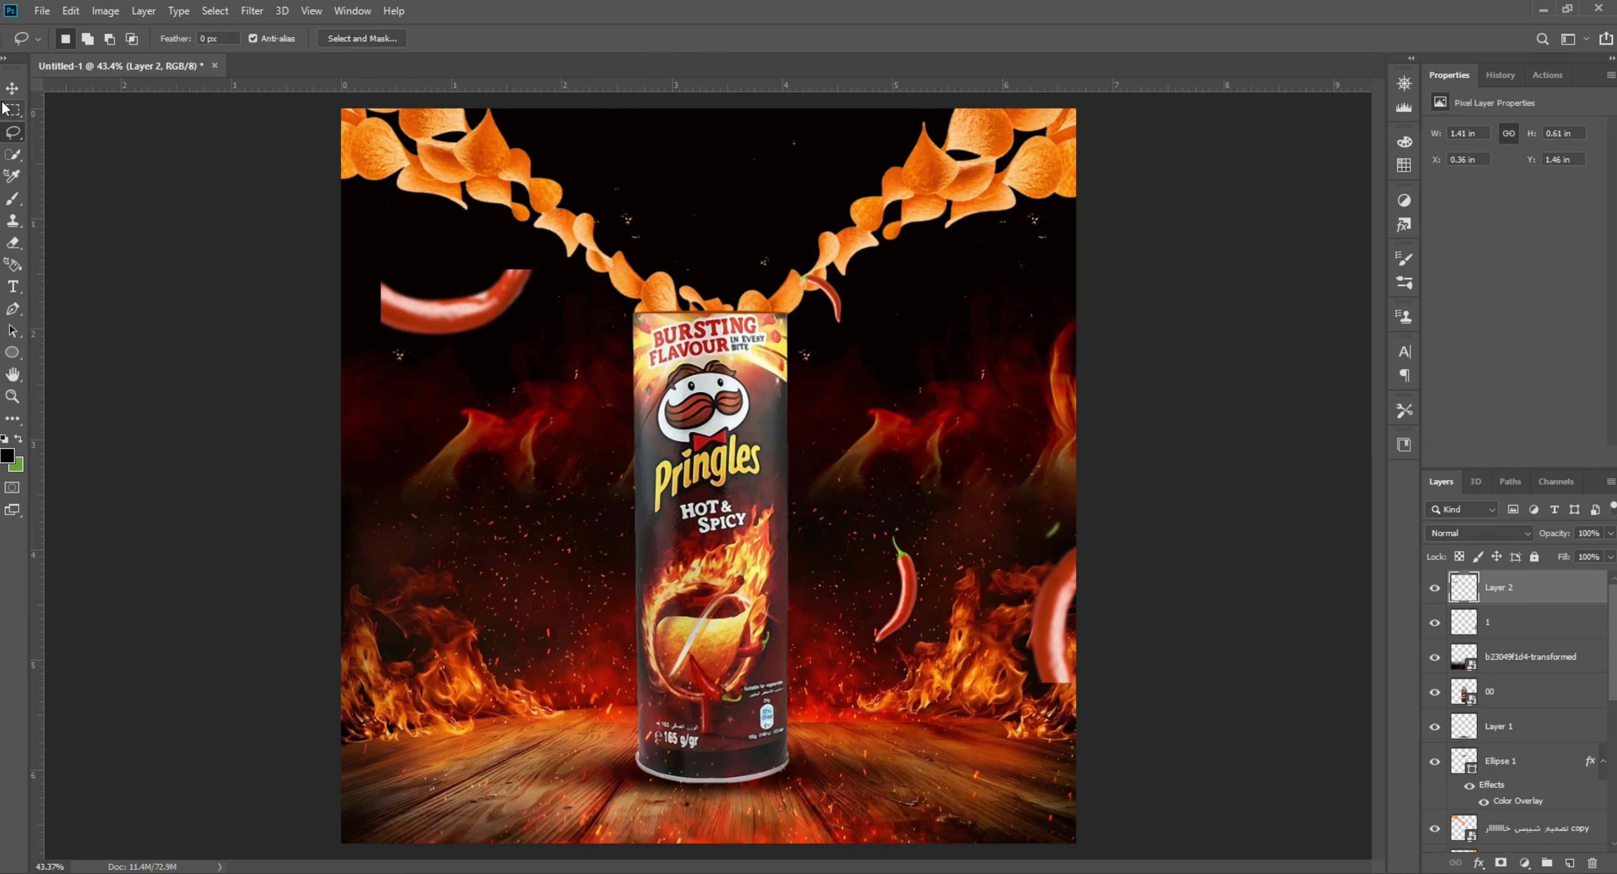
left_click(9, 91)
key("ctrl+t")
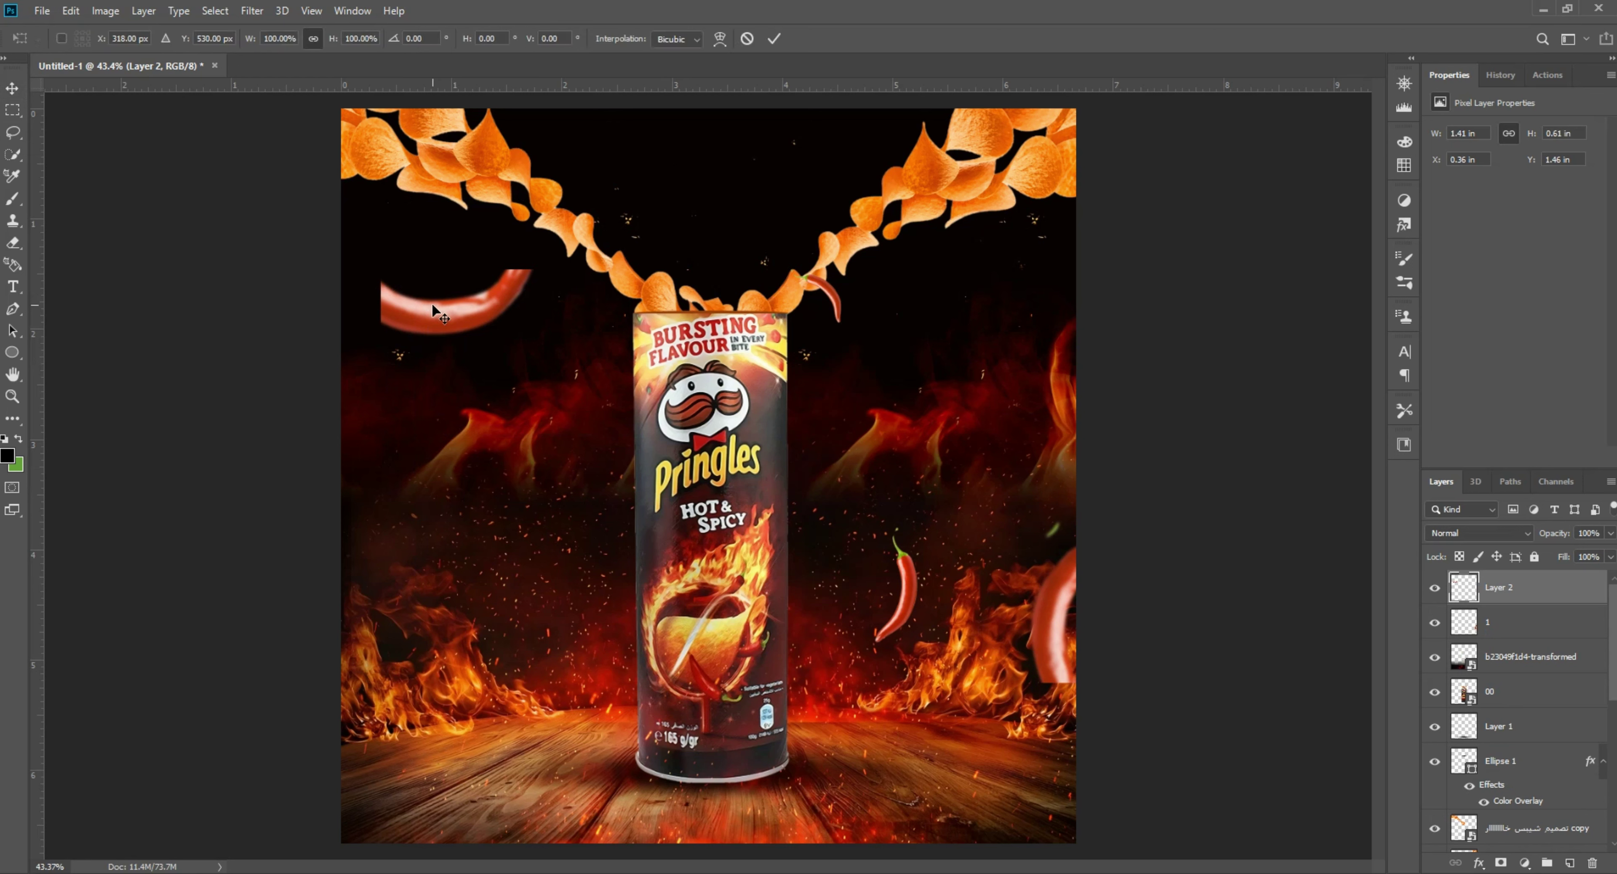
left_click_drag(569, 323, 614, 183)
left_click_drag(524, 282, 372, 432)
left_click_drag(424, 523, 460, 459)
key("Return")
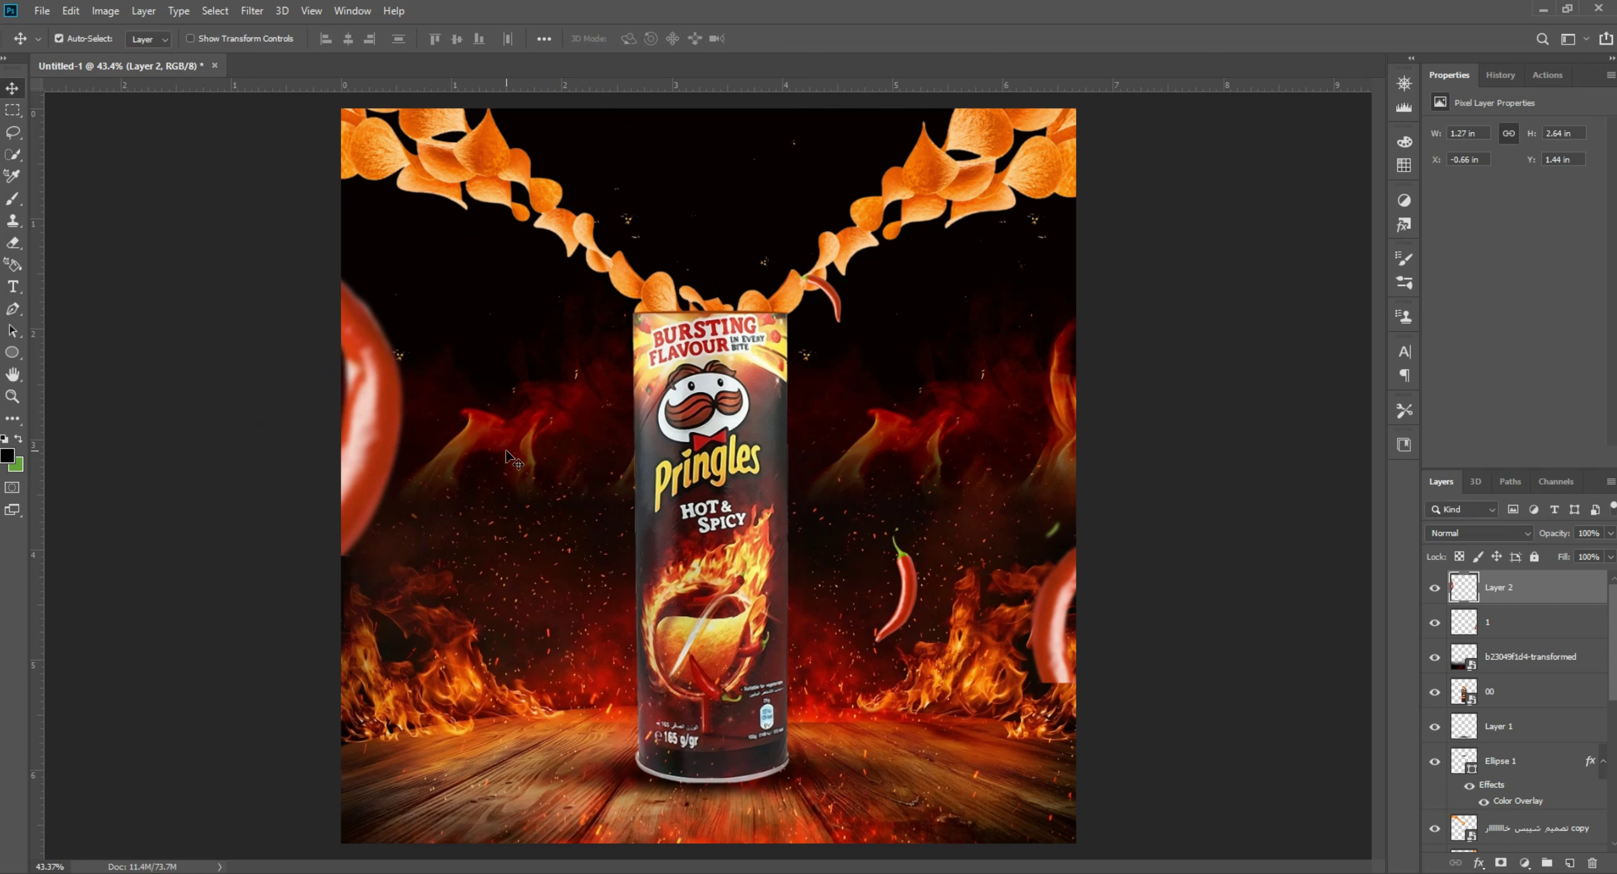
Delete leftover chilli layer 1 and place a mirrored, smaller chilli copy at the lower-right edge
left_click_drag(1052, 622, 887, 575)
key("Delete")
left_click_drag(364, 419, 1069, 563)
key("ctrl+t")
right_click(780, 608)
left_click(822, 814)
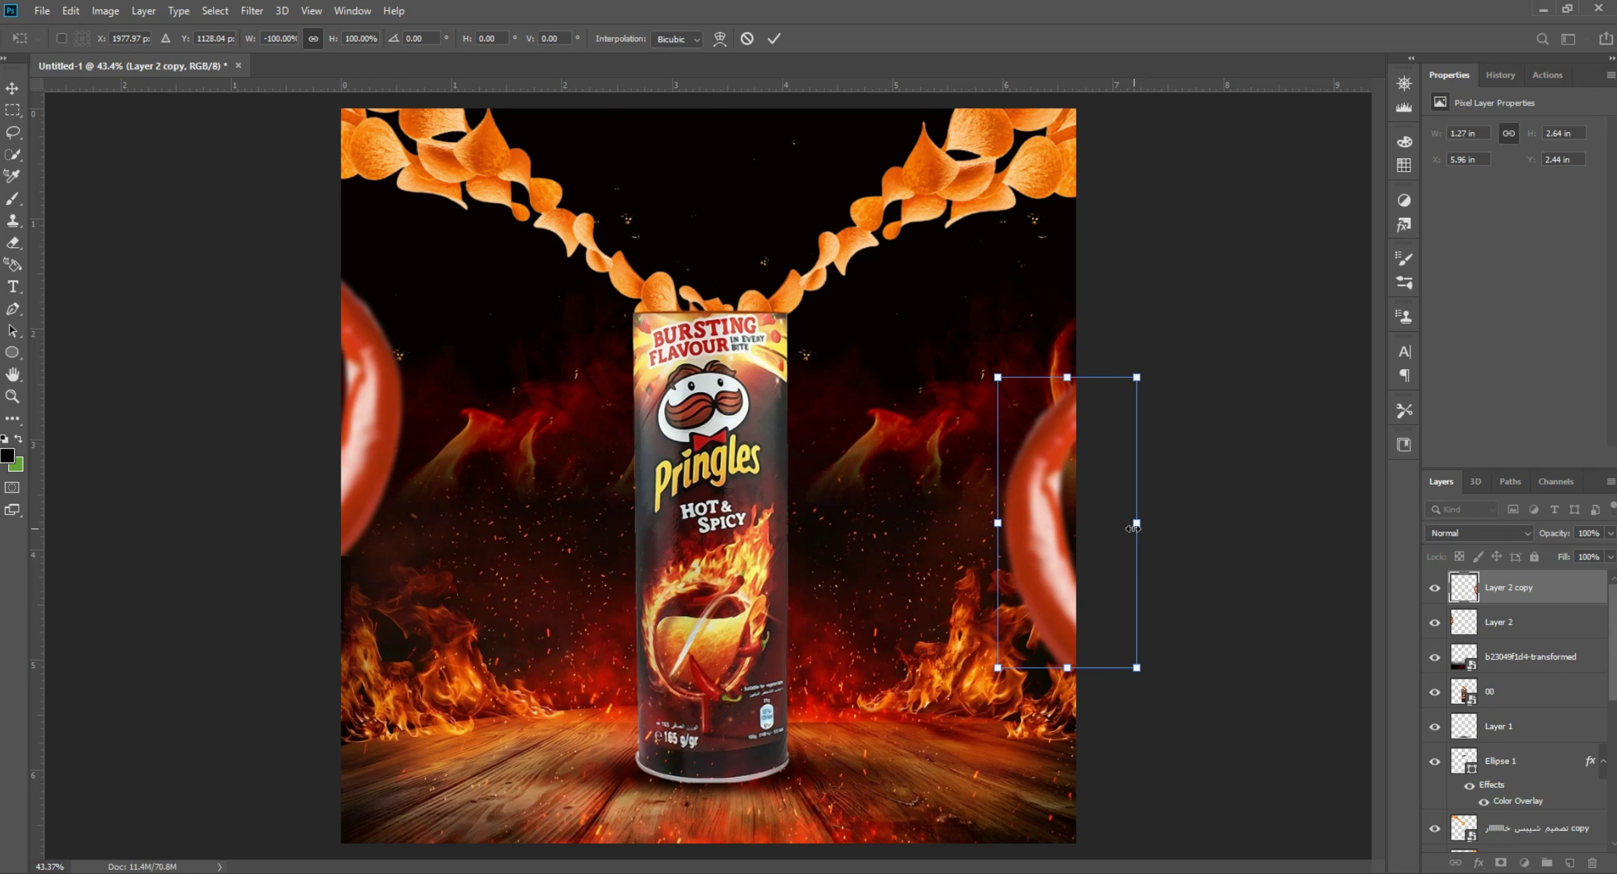
left_click_drag(1136, 522, 1072, 523)
left_click_drag(1044, 578, 1155, 855)
left_click_drag(1025, 773, 701, 181)
key("Return")
Add another chilli copy, rotated about -95° and shrunk, at the top of the poster
key("ctrl+t")
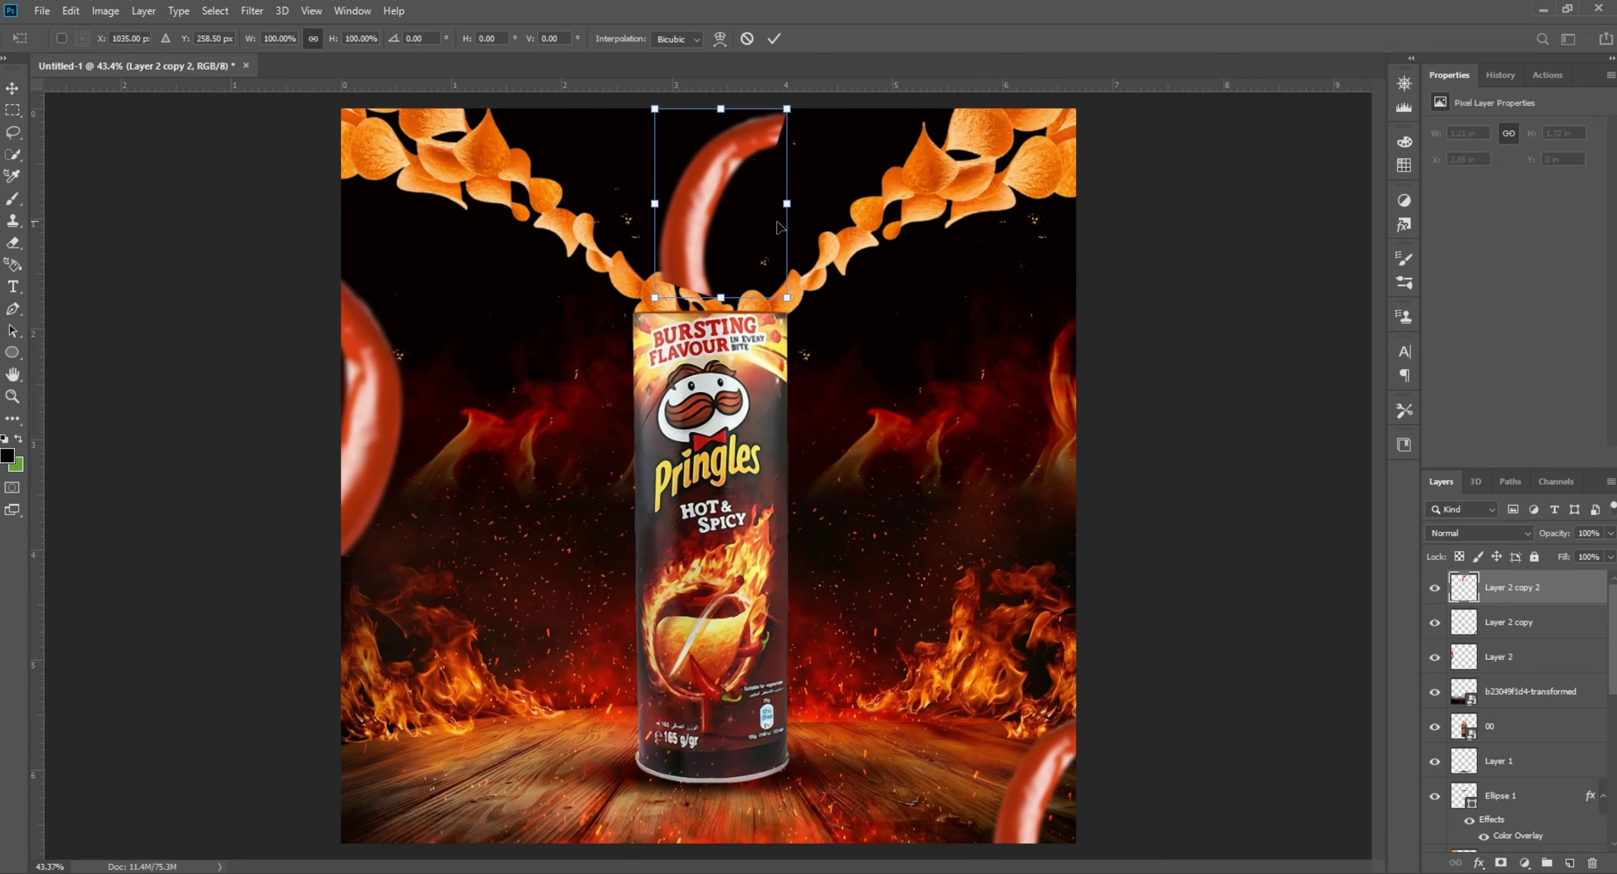
left_click_drag(814, 215, 727, 106)
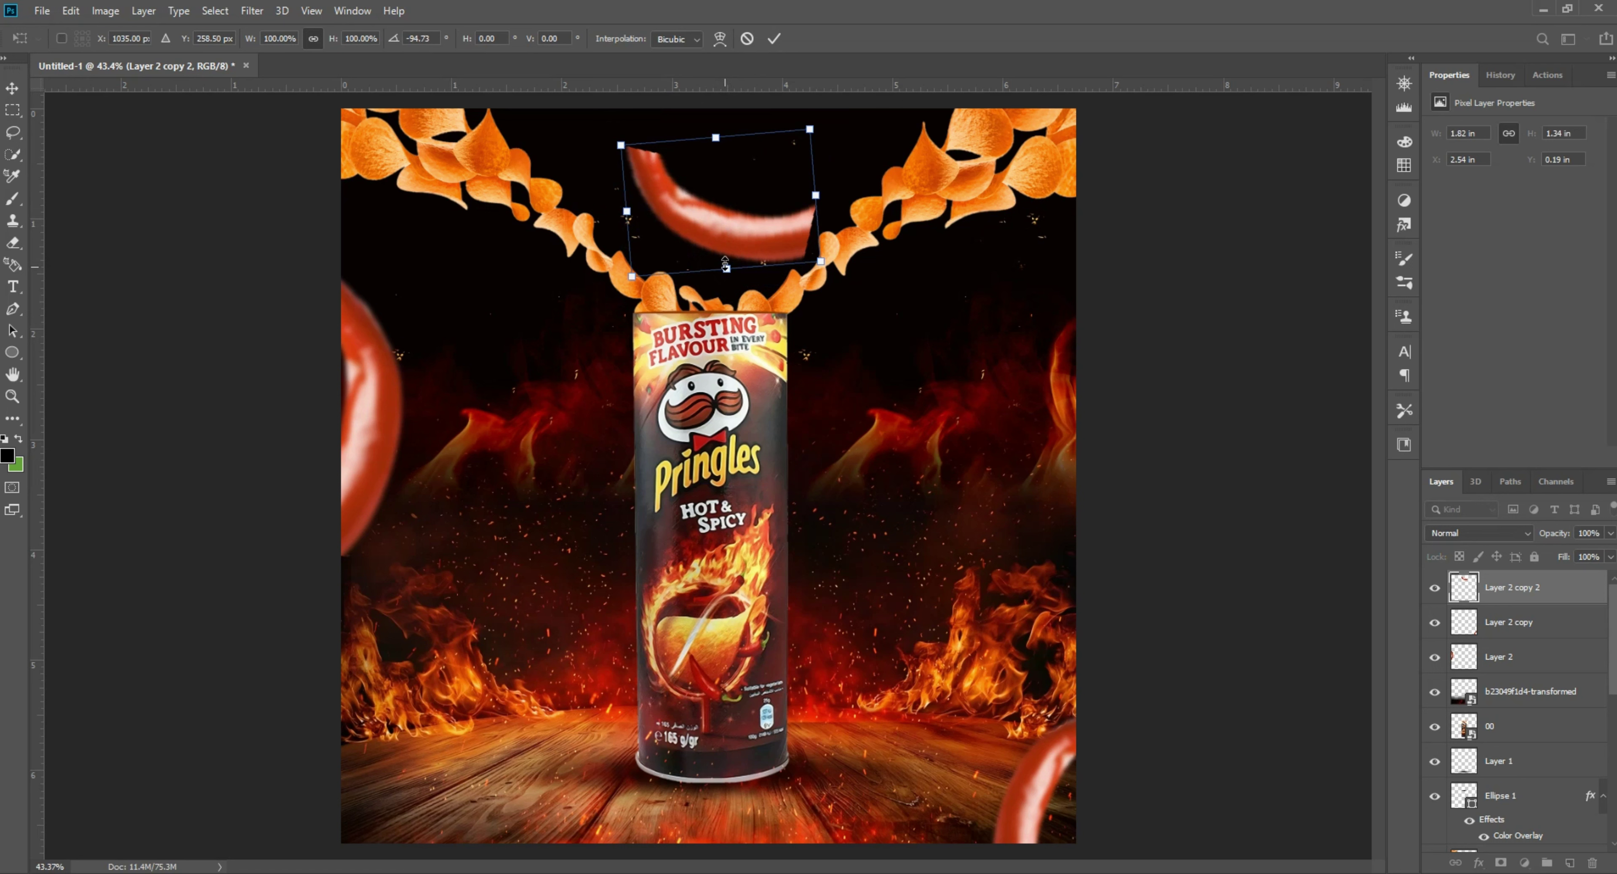
left_click_drag(726, 268, 722, 124)
left_click_drag(803, 184, 830, 135)
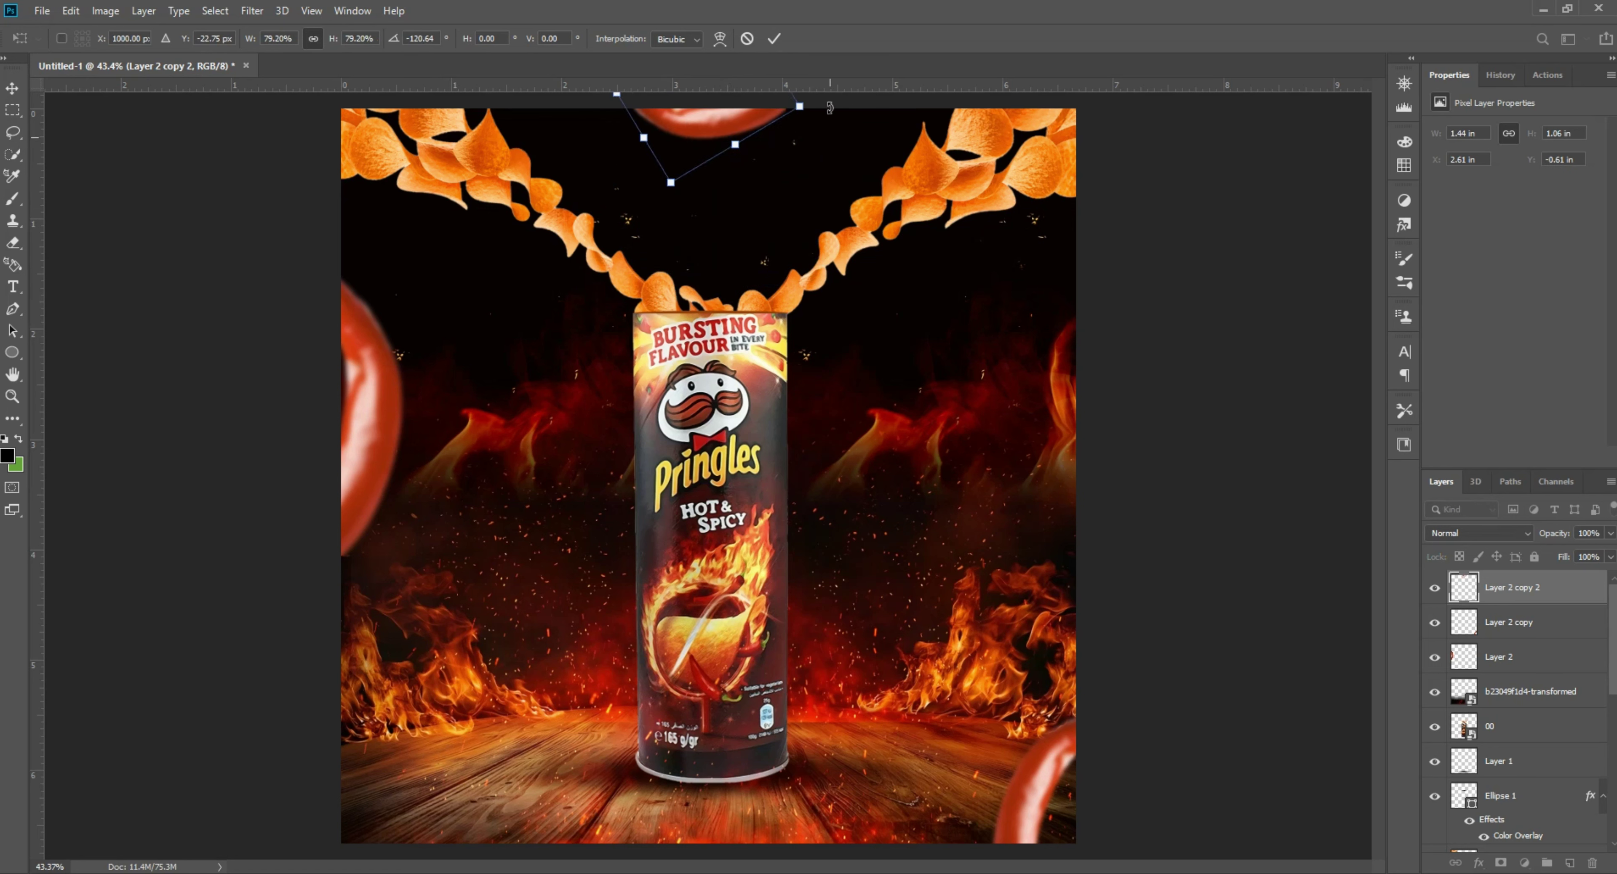
left_click_drag(692, 137, 772, 355)
key("Return")
Nudge the top chilli slightly lower and clear the layer selection
scroll(690, 234, "down", 3)
scroll(697, 220, "up", 8)
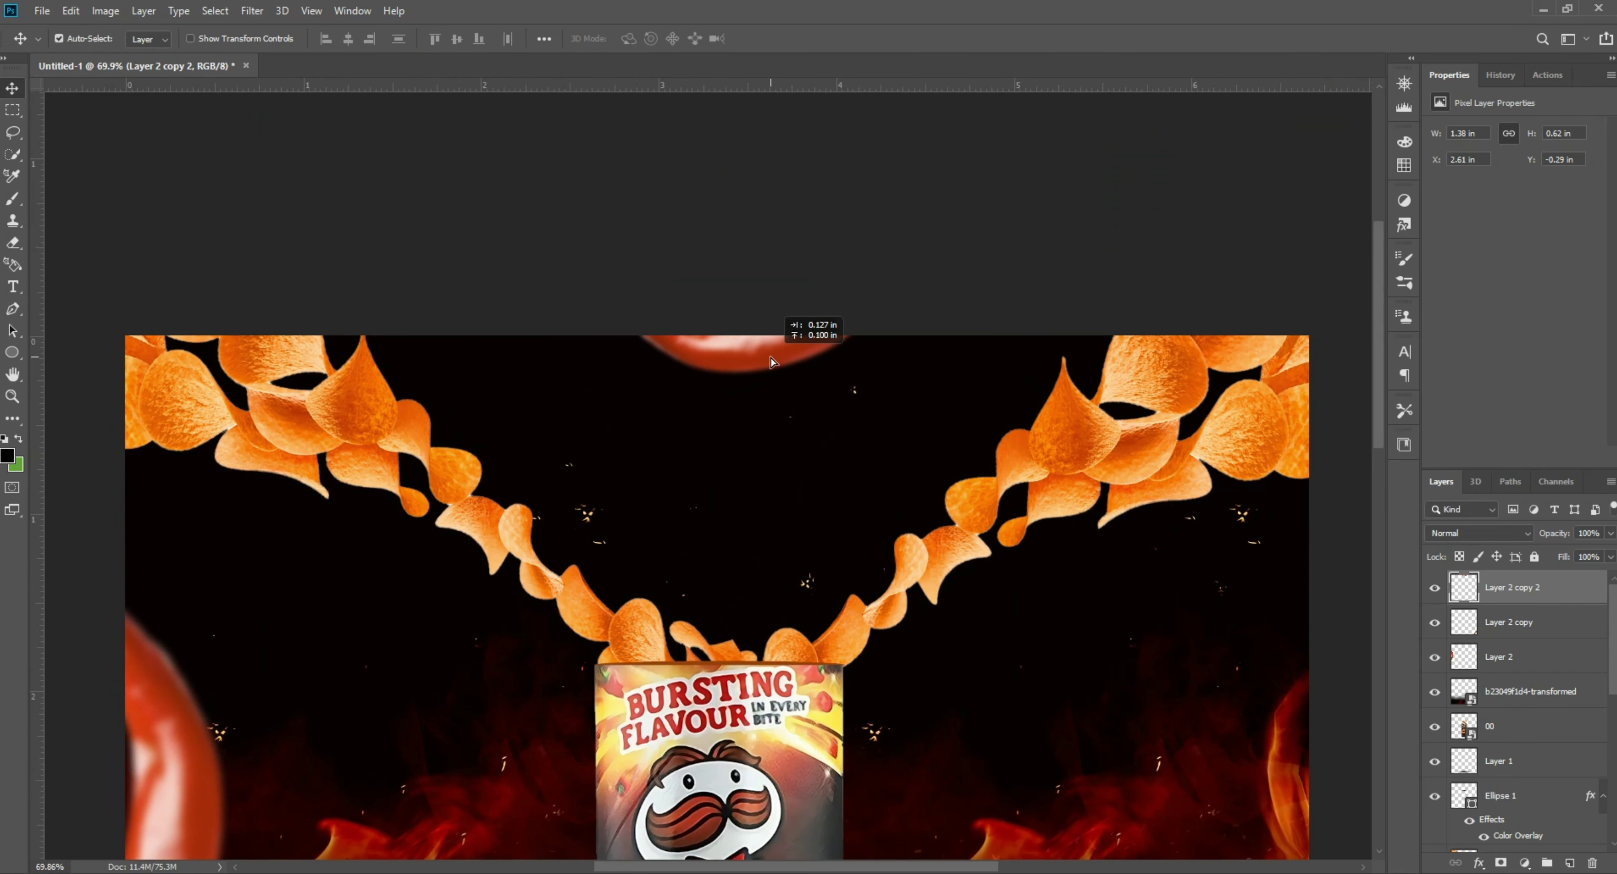
scroll(798, 430, "down", 3)
scroll(798, 433, "up", 2)
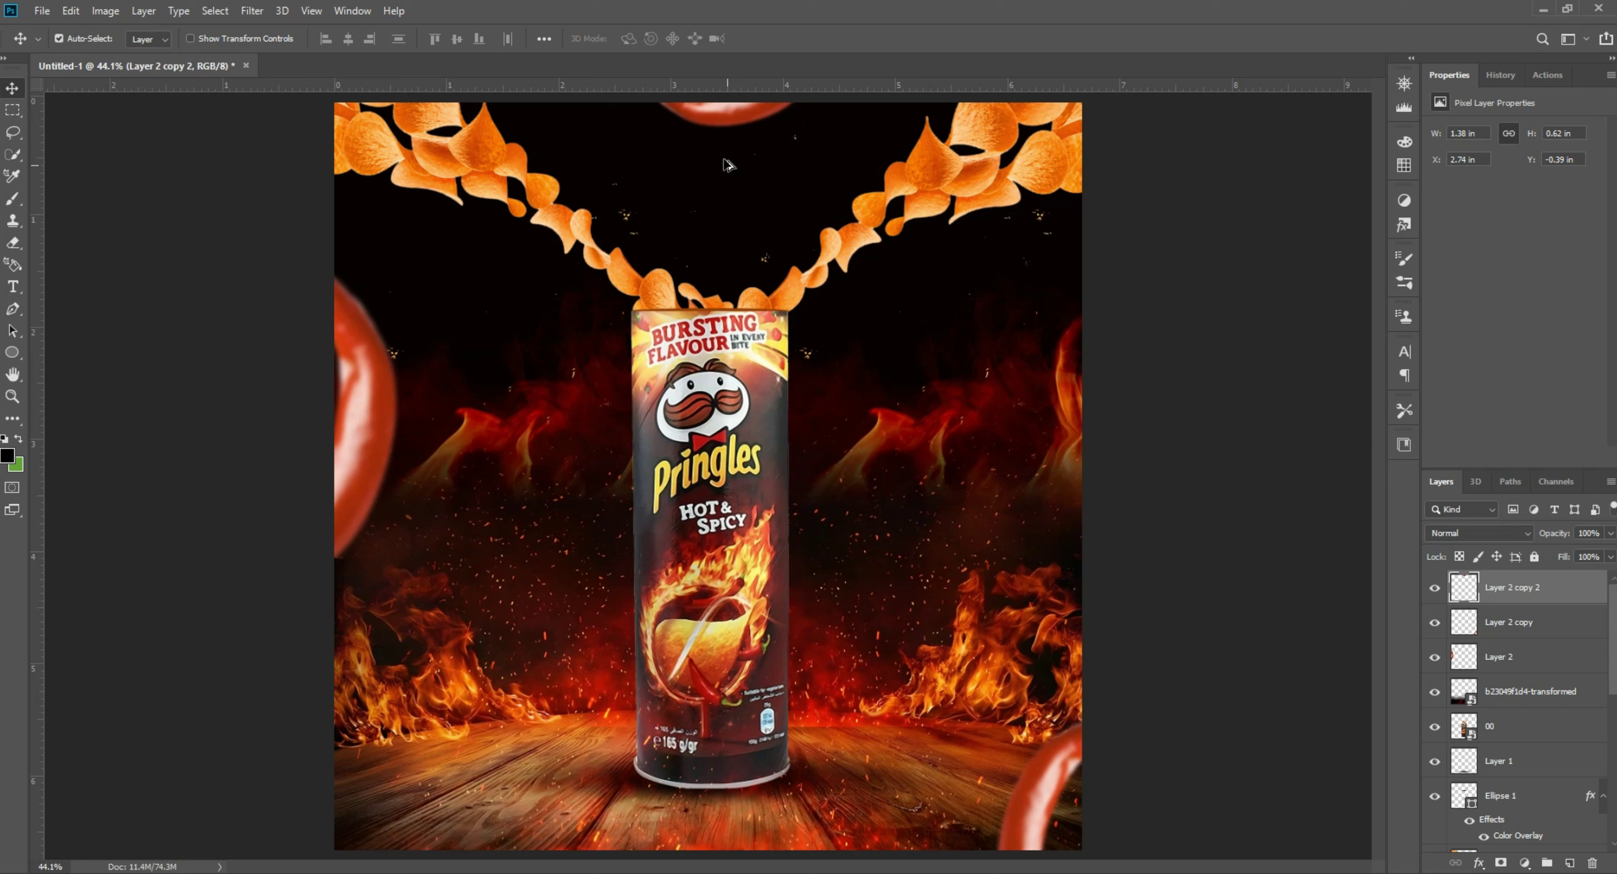
mouse_move(691, 104)
left_mouse_down()
mouse_move(702, 123)
mouse_move(726, 105)
mouse_move(684, 102)
left_mouse_up()
scroll(824, 258, "down", 3)
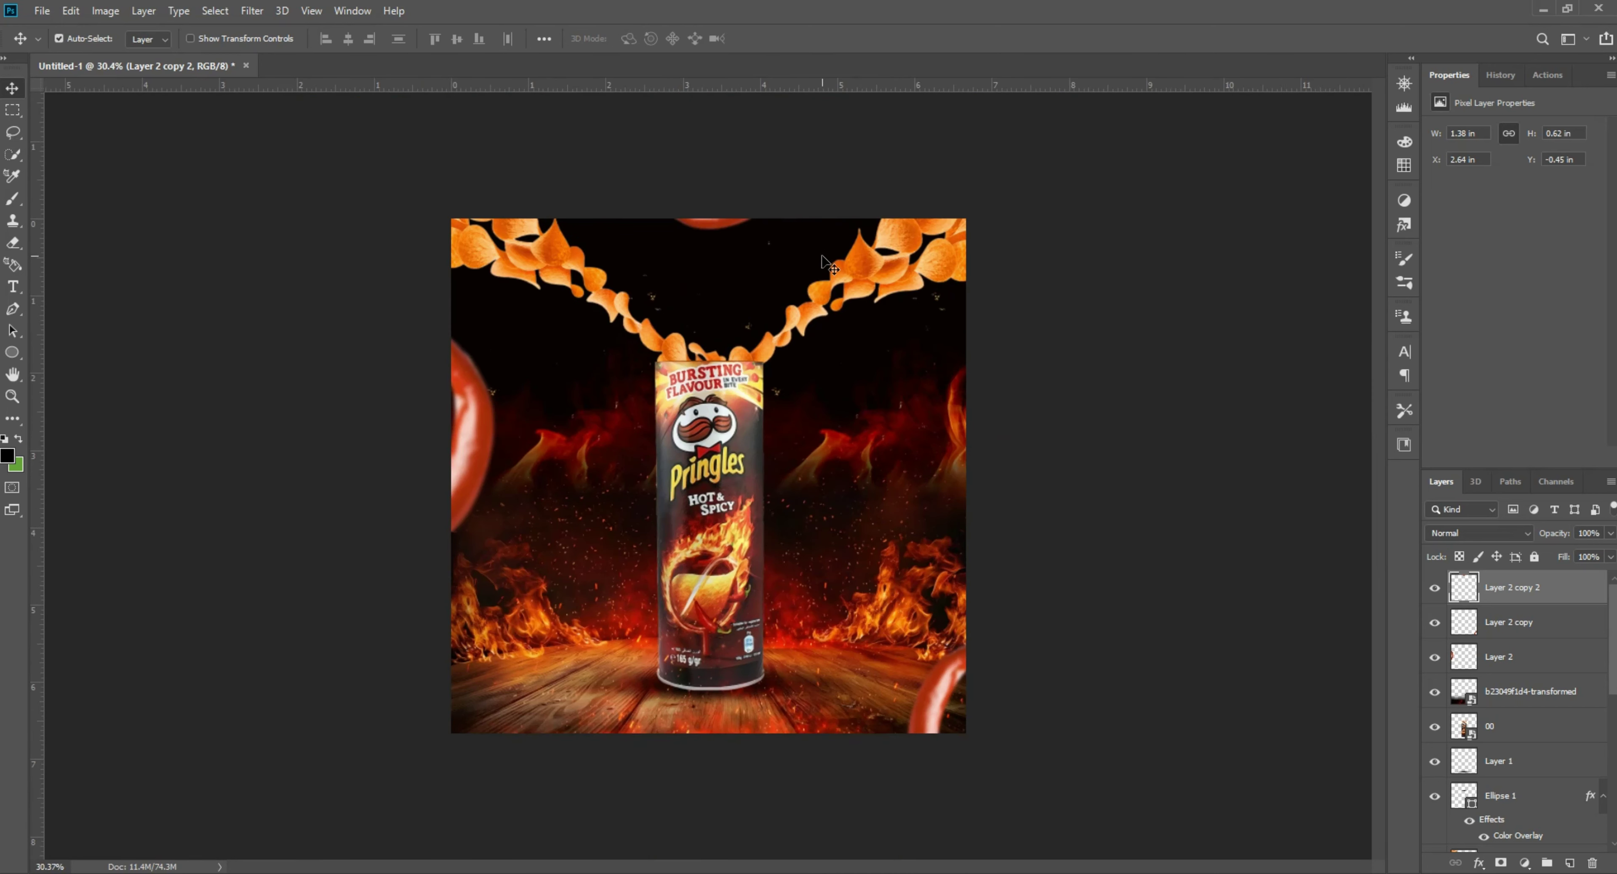
scroll(836, 362, "up", 1)
scroll(628, 468, "up", 1)
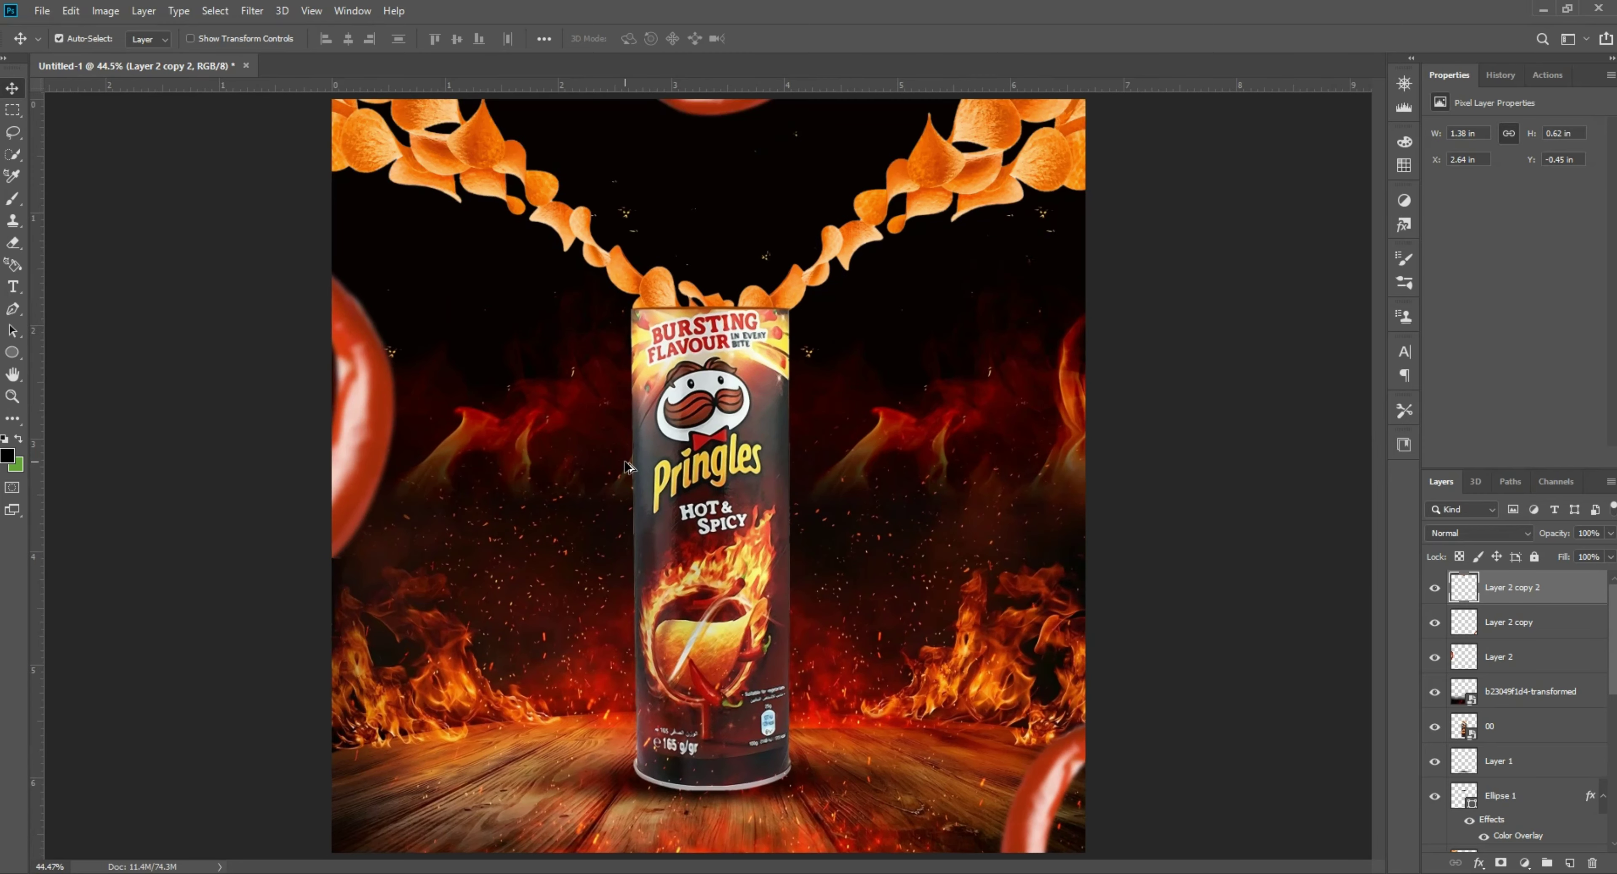
left_click(1172, 500)
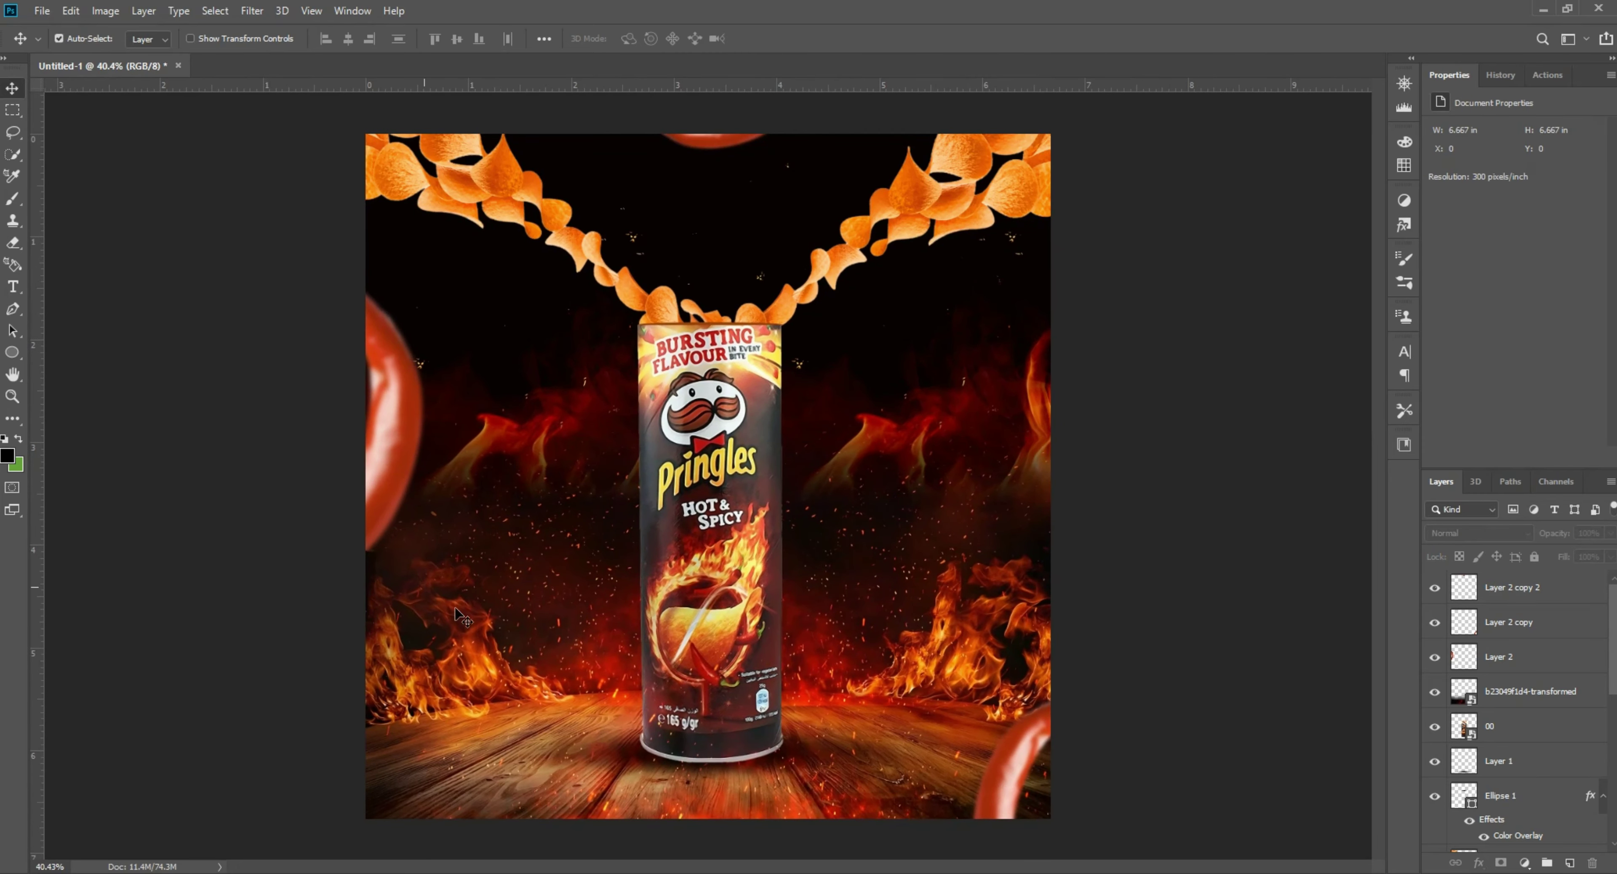
scroll(832, 418, "up", 1)
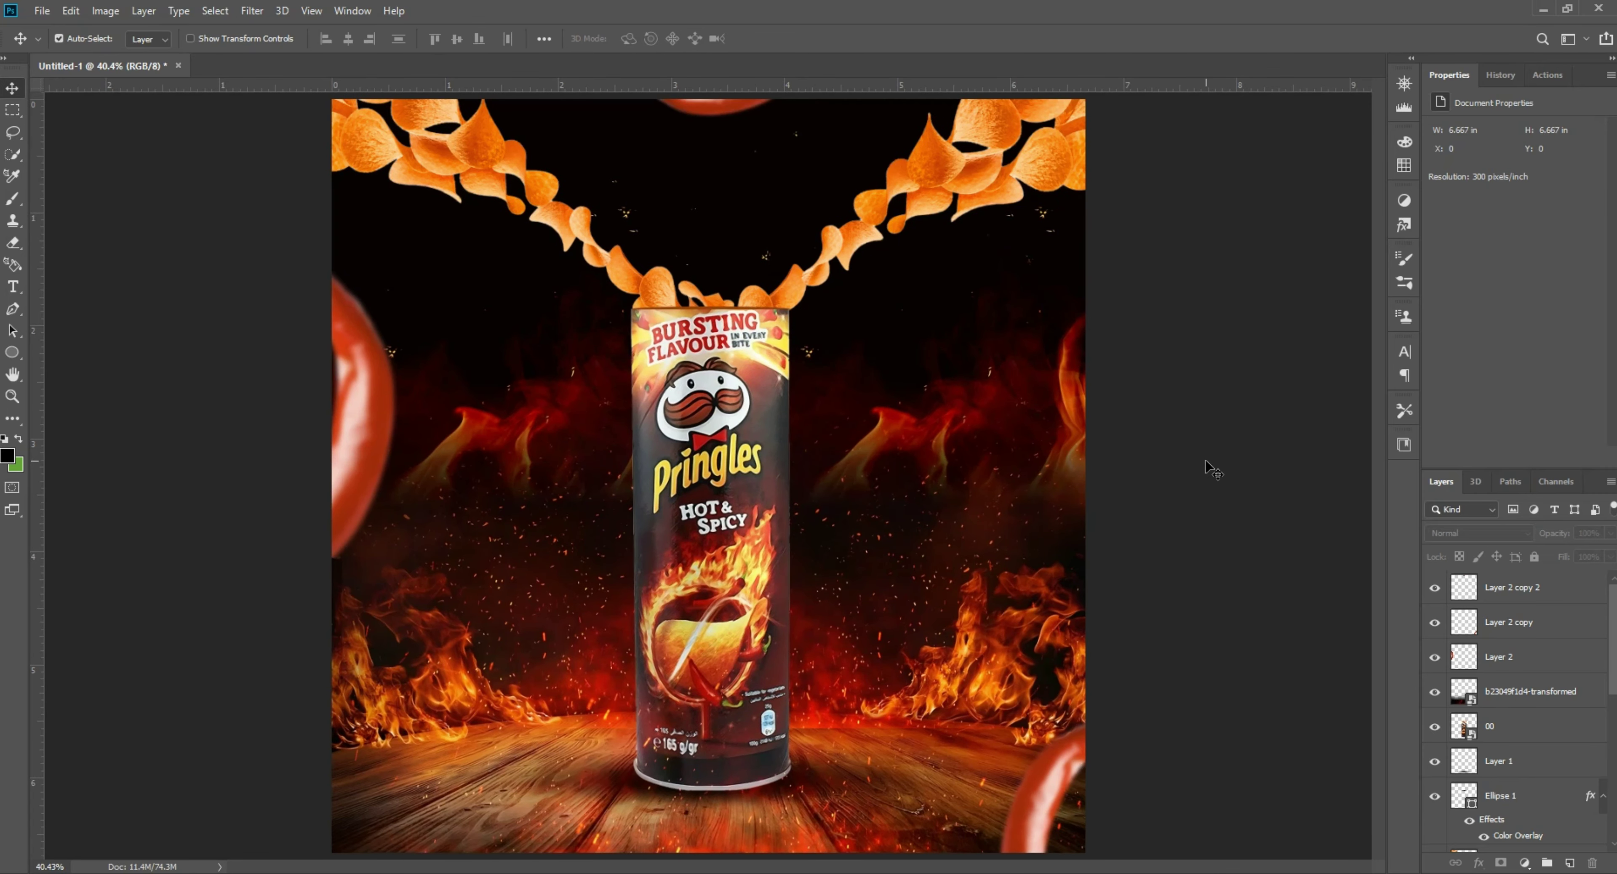
scroll(1205, 461, "up", 1)
Drag the pngwing.com Pringles logo from the folder onto the poster and move it left
left_click(923, 873)
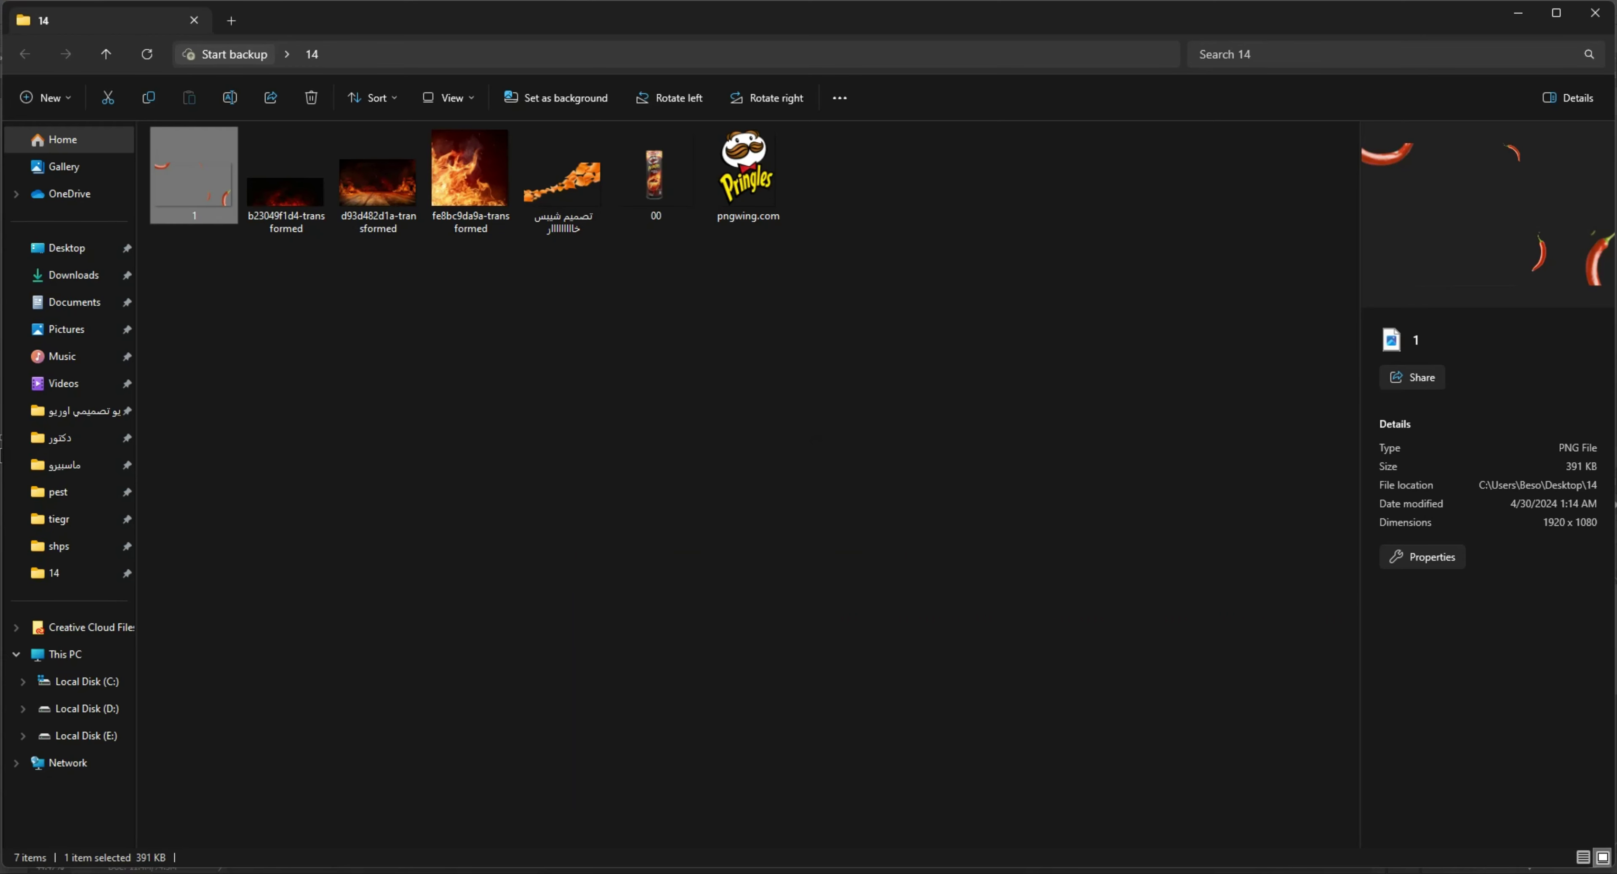
left_click_drag(750, 188, 878, 772)
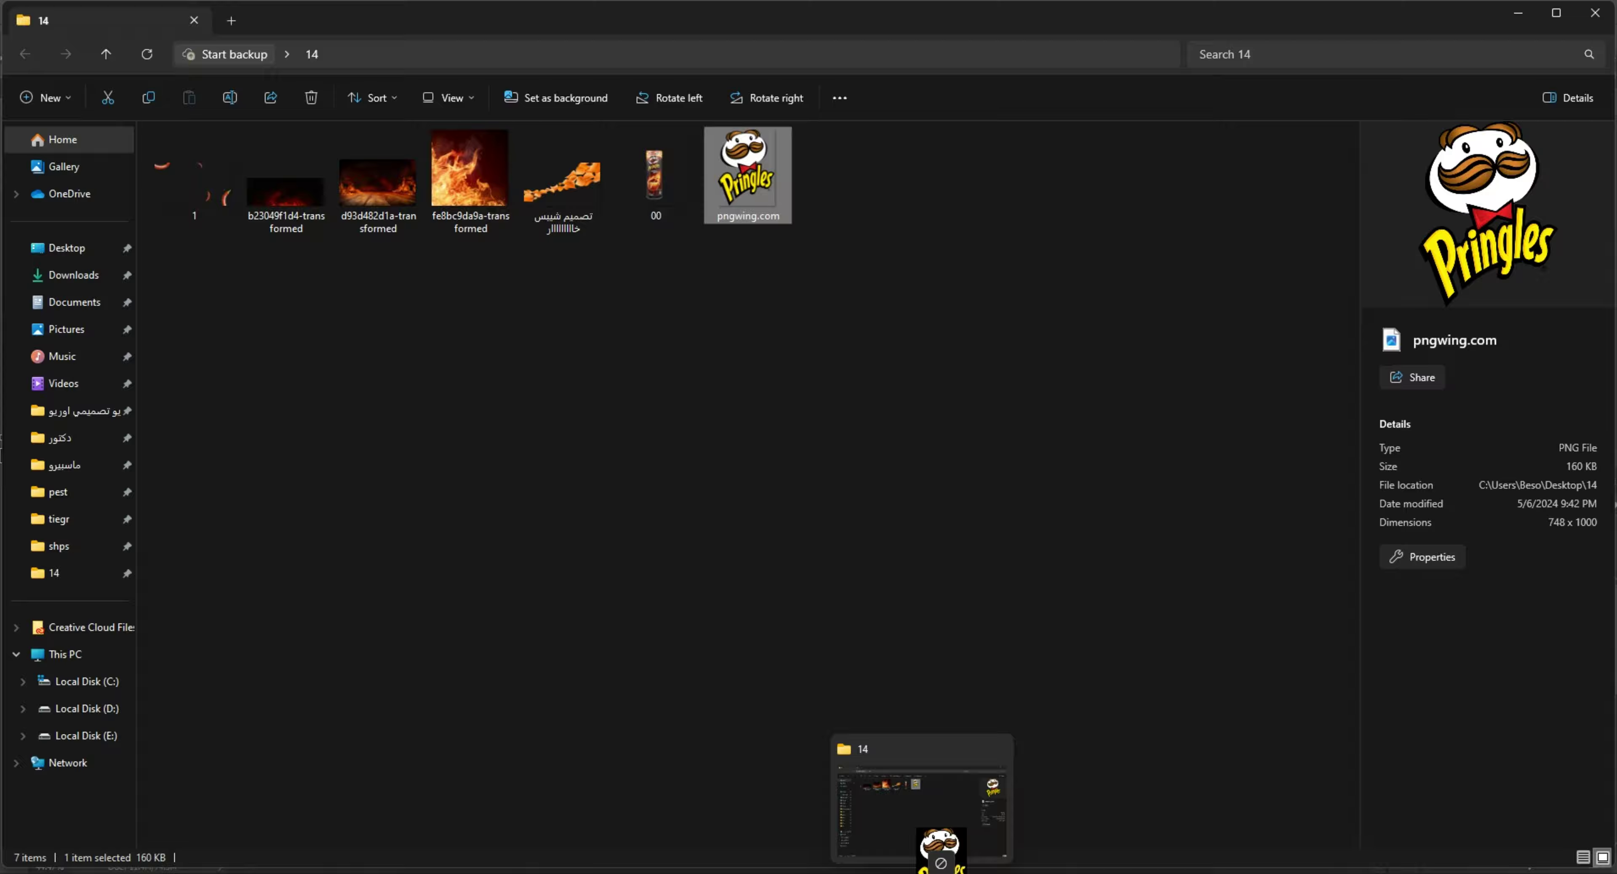
left_click_drag(941, 864, 545, 418)
left_click_drag(656, 402, 497, 395)
Scale the Pringles logo to about 35% and centre it at the top above the can
key("ctrl+t")
left_click_drag(739, 488, 565, 480)
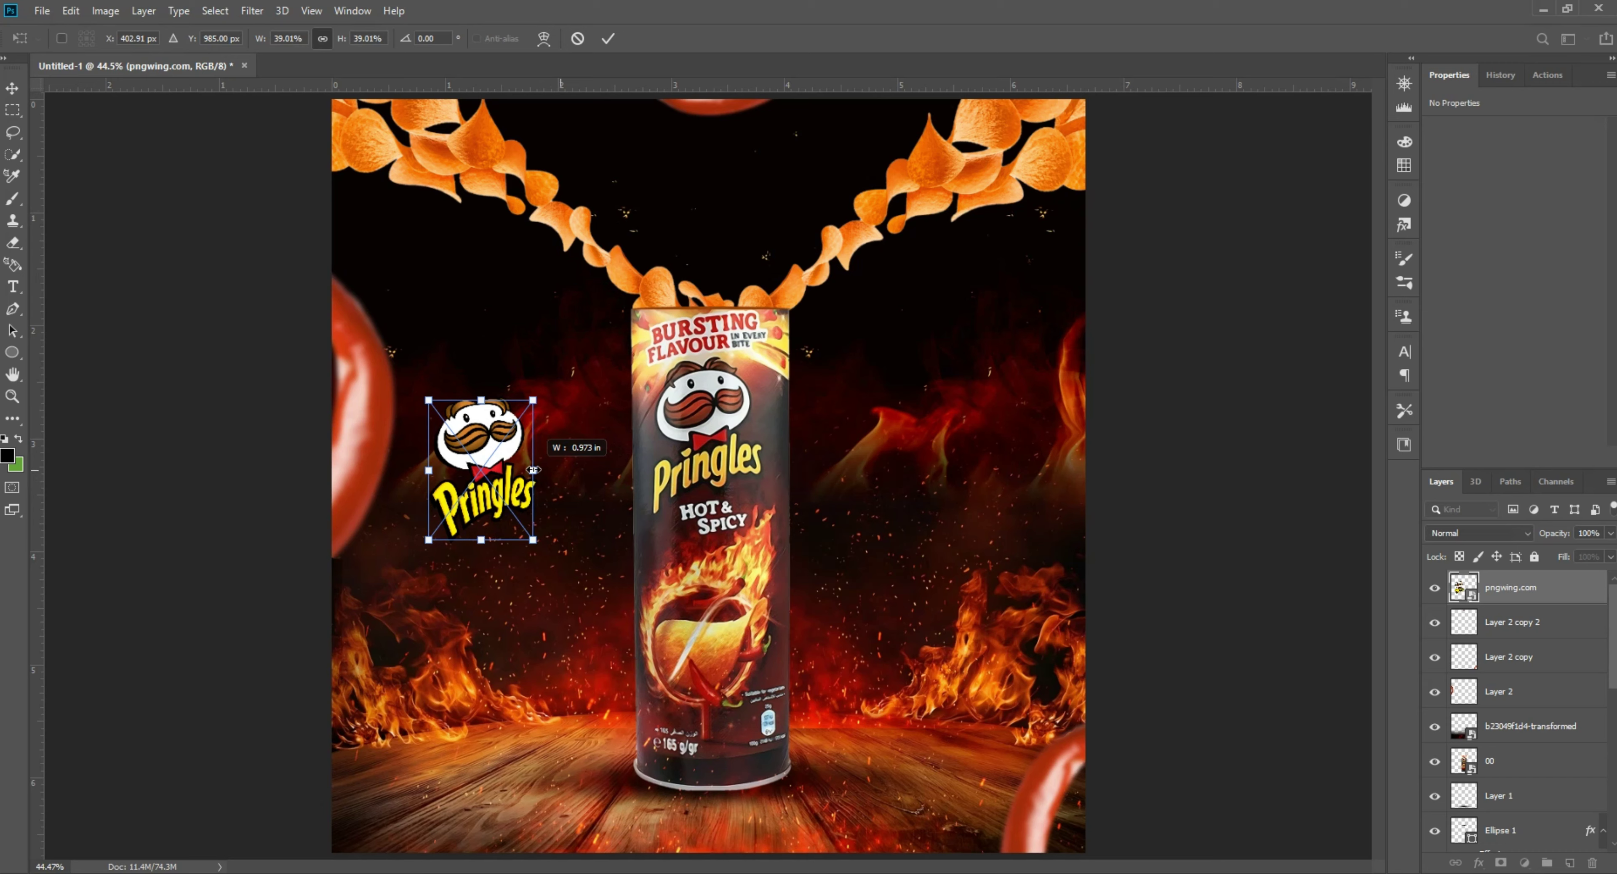
left_click_drag(465, 471, 719, 228)
scroll(735, 282, "up", 5)
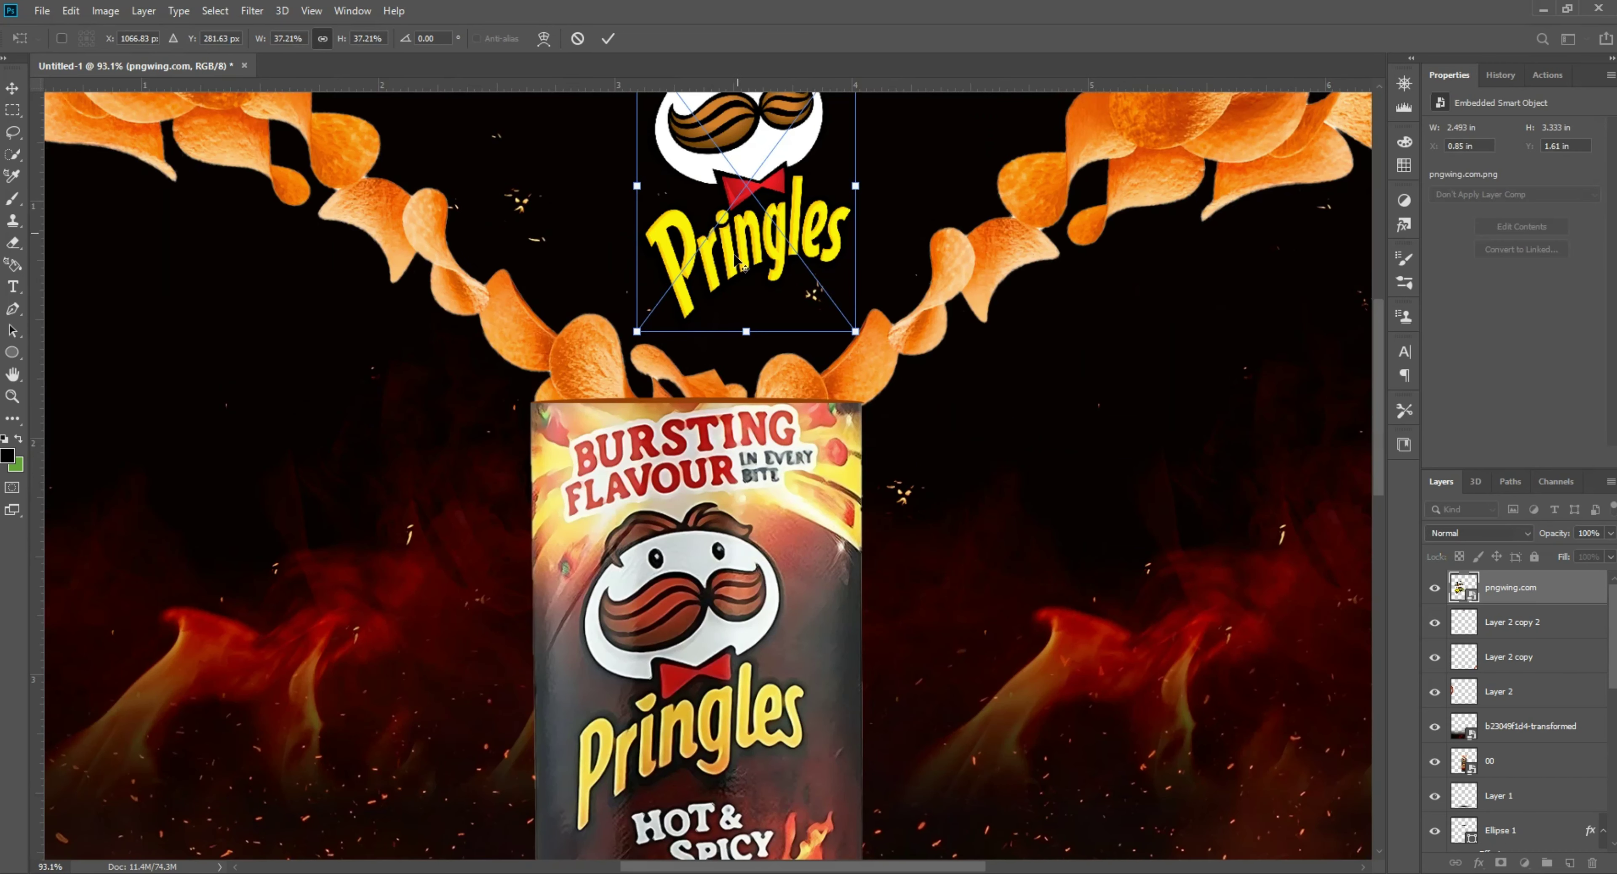
left_click_drag(745, 340, 753, 642)
left_click_drag(780, 488, 834, 485)
mouse_move(716, 488)
left_mouse_down()
mouse_move(735, 488)
mouse_move(713, 488)
left_mouse_up()
key("Return")
scroll(715, 376, "down", 5)
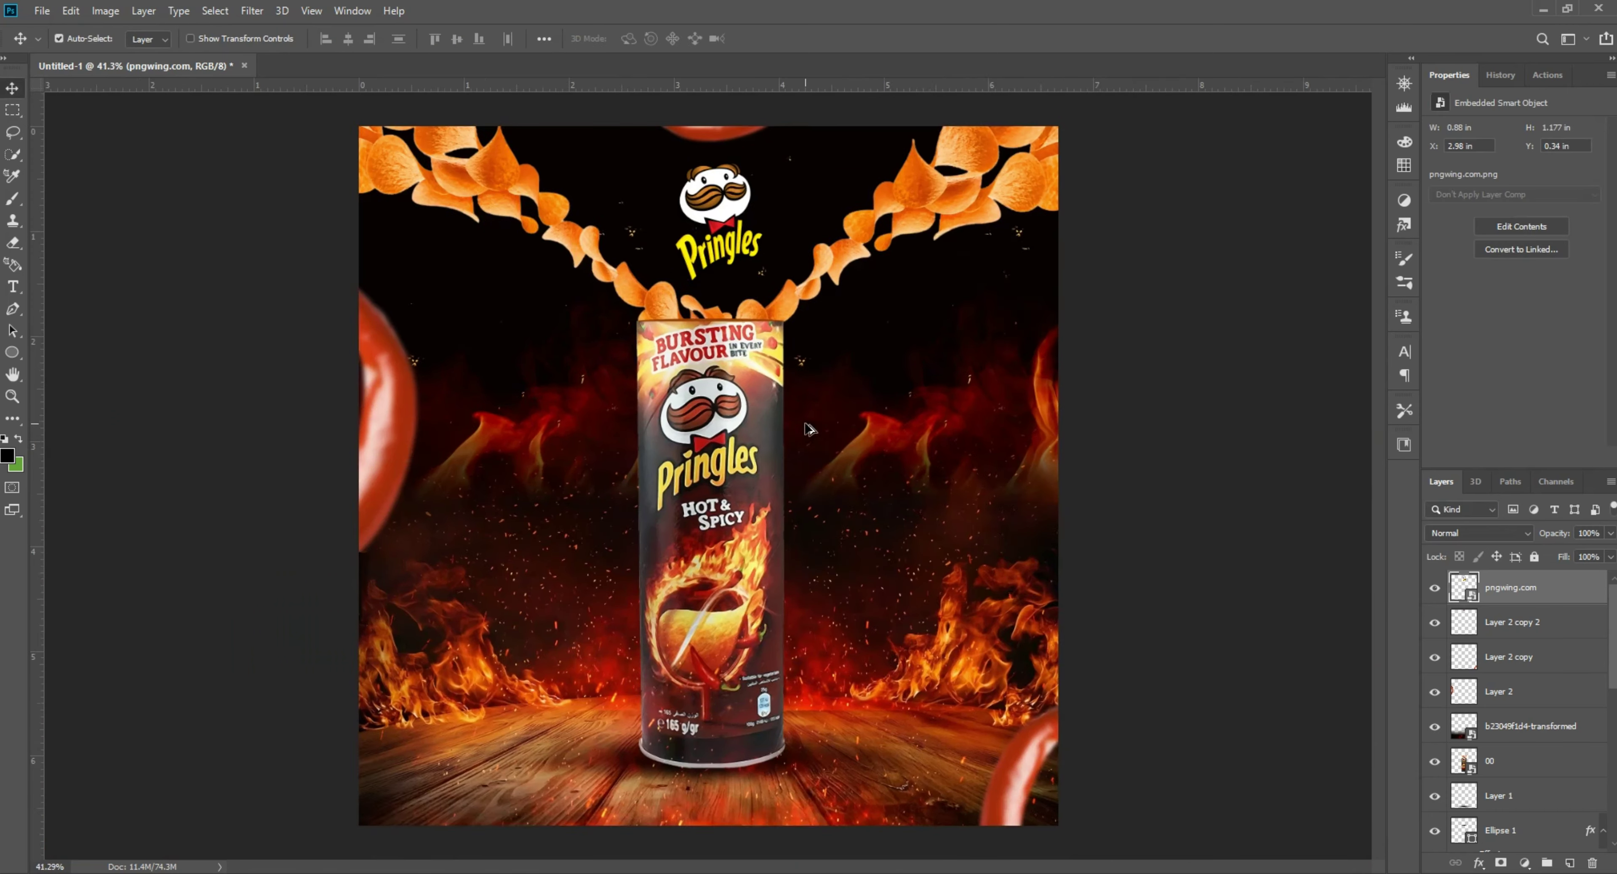
scroll(707, 176, "up", 4)
scroll(707, 176, "up", 3)
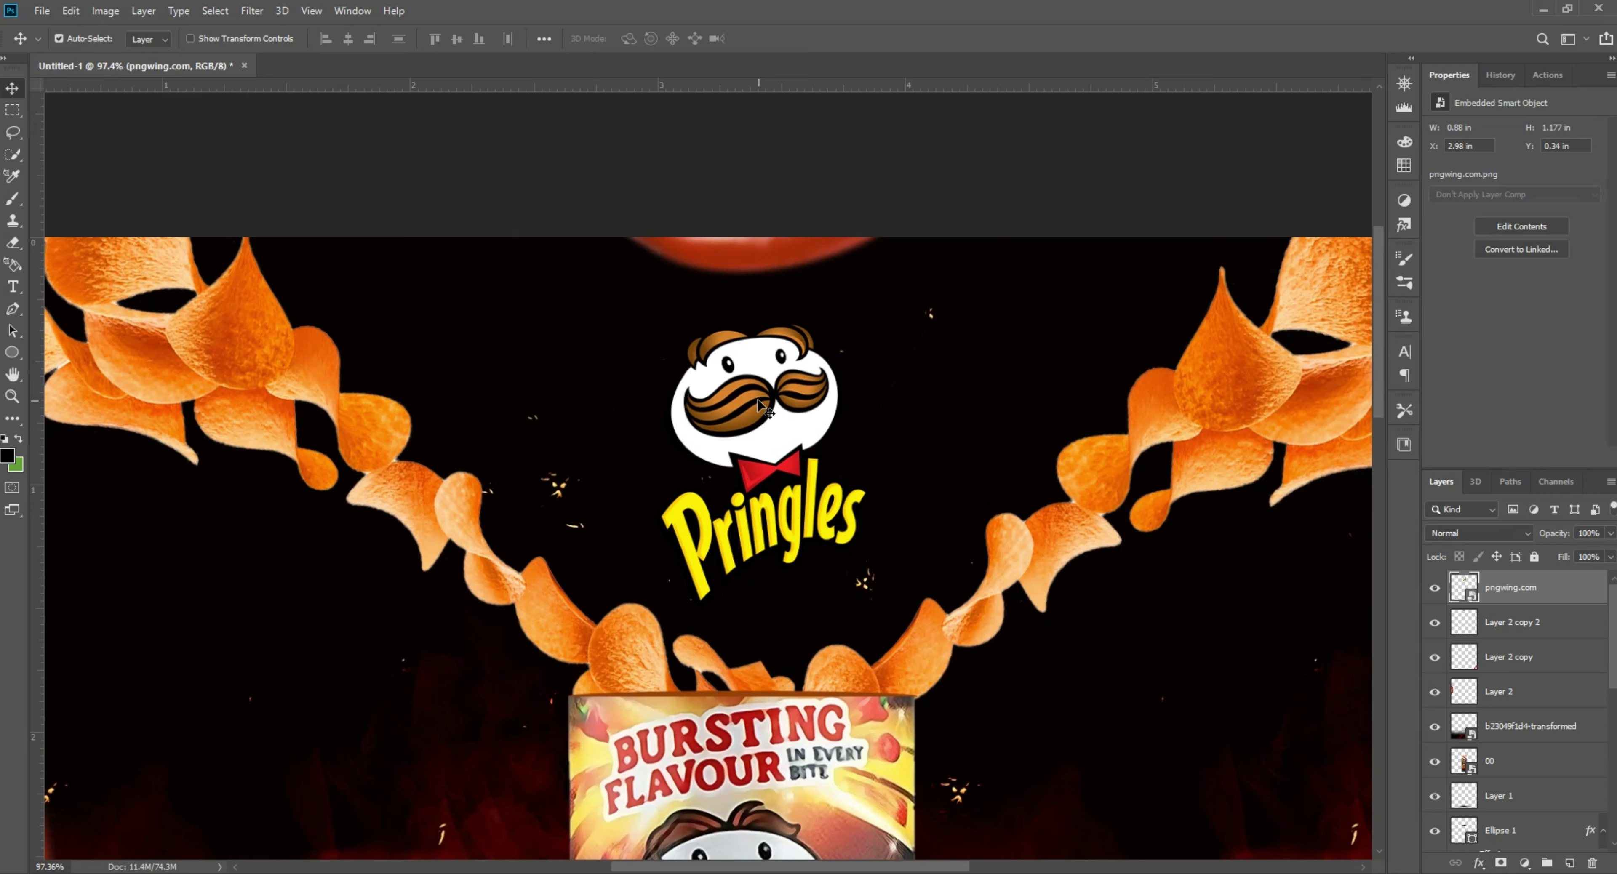
scroll(756, 401, "down", 4)
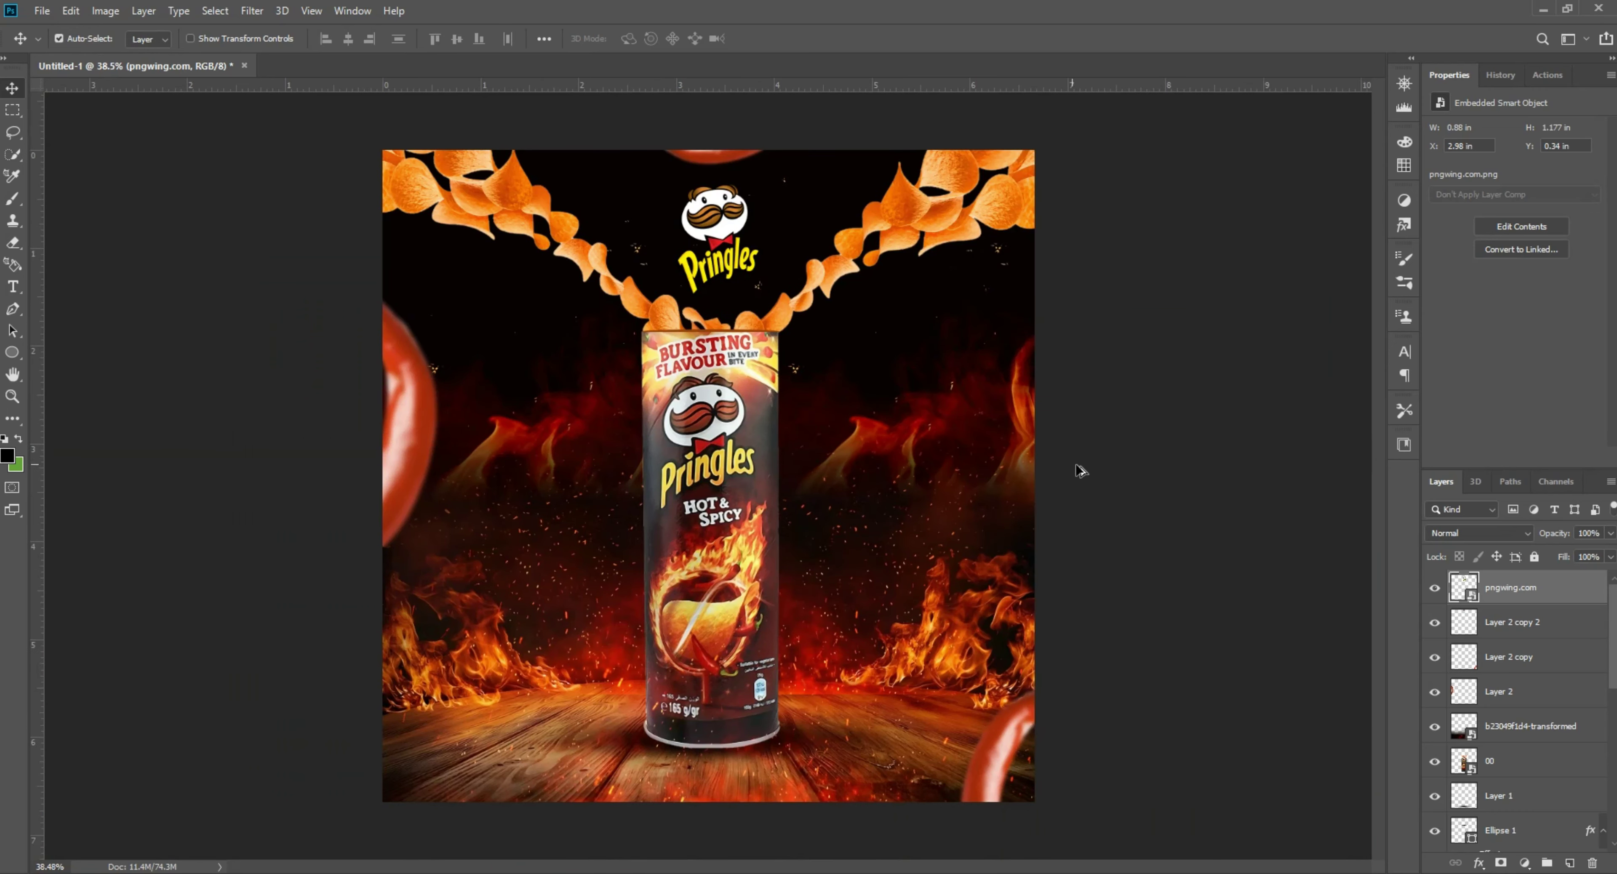
scroll(1079, 466, "up", 1)
left_click(1173, 487)
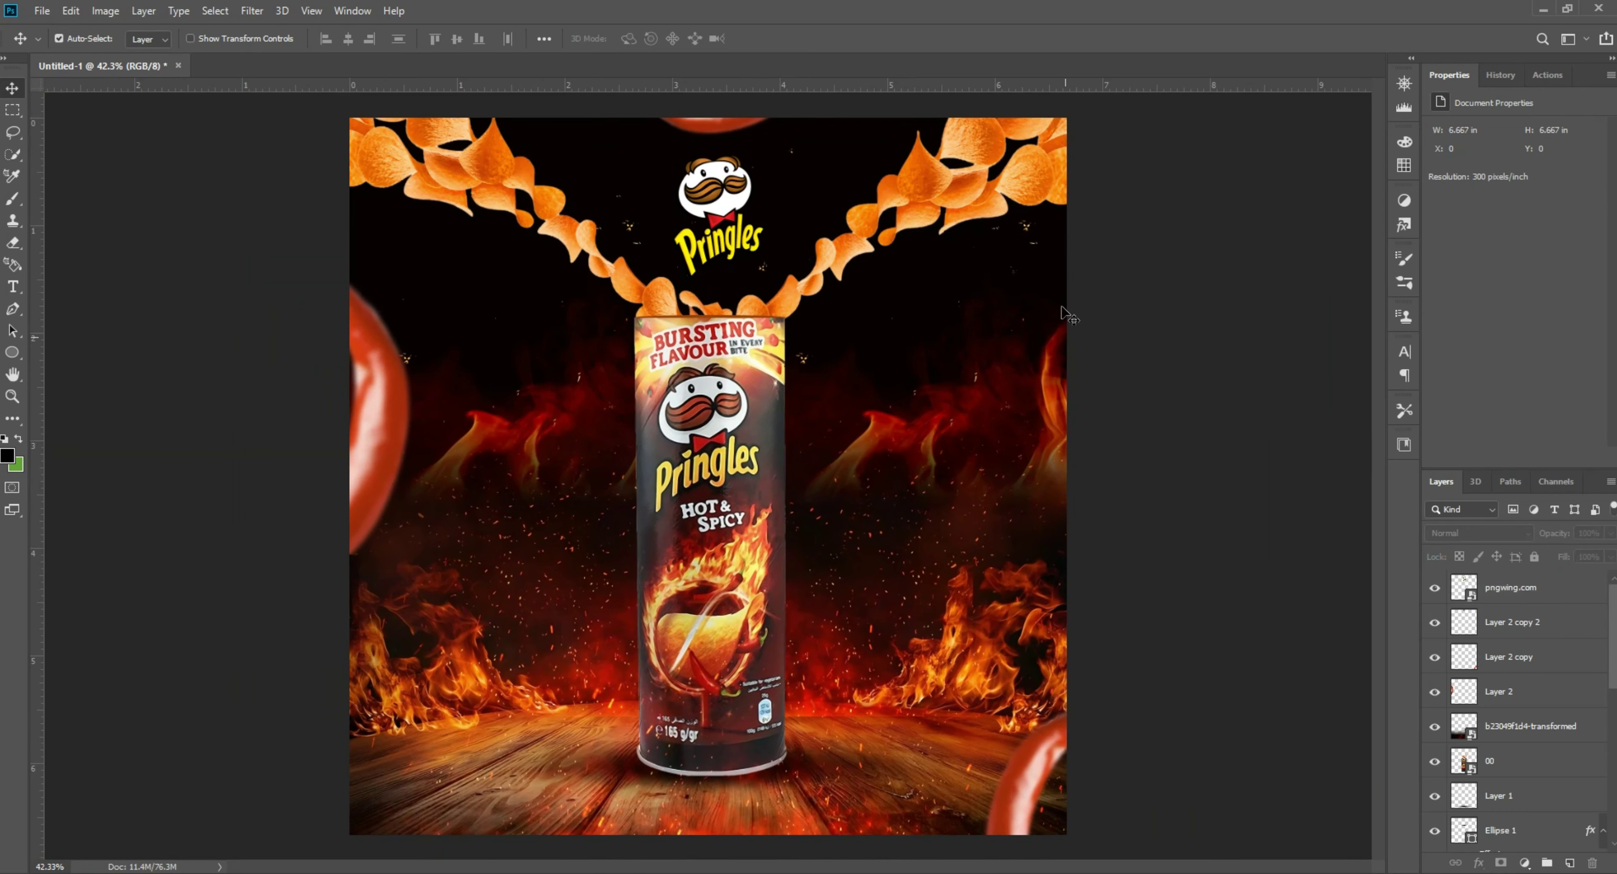
Stamp all layers from the pngwing.com logo down to Layer 0 into Layer 3 and open Camera Raw Filter
left_click(1519, 587)
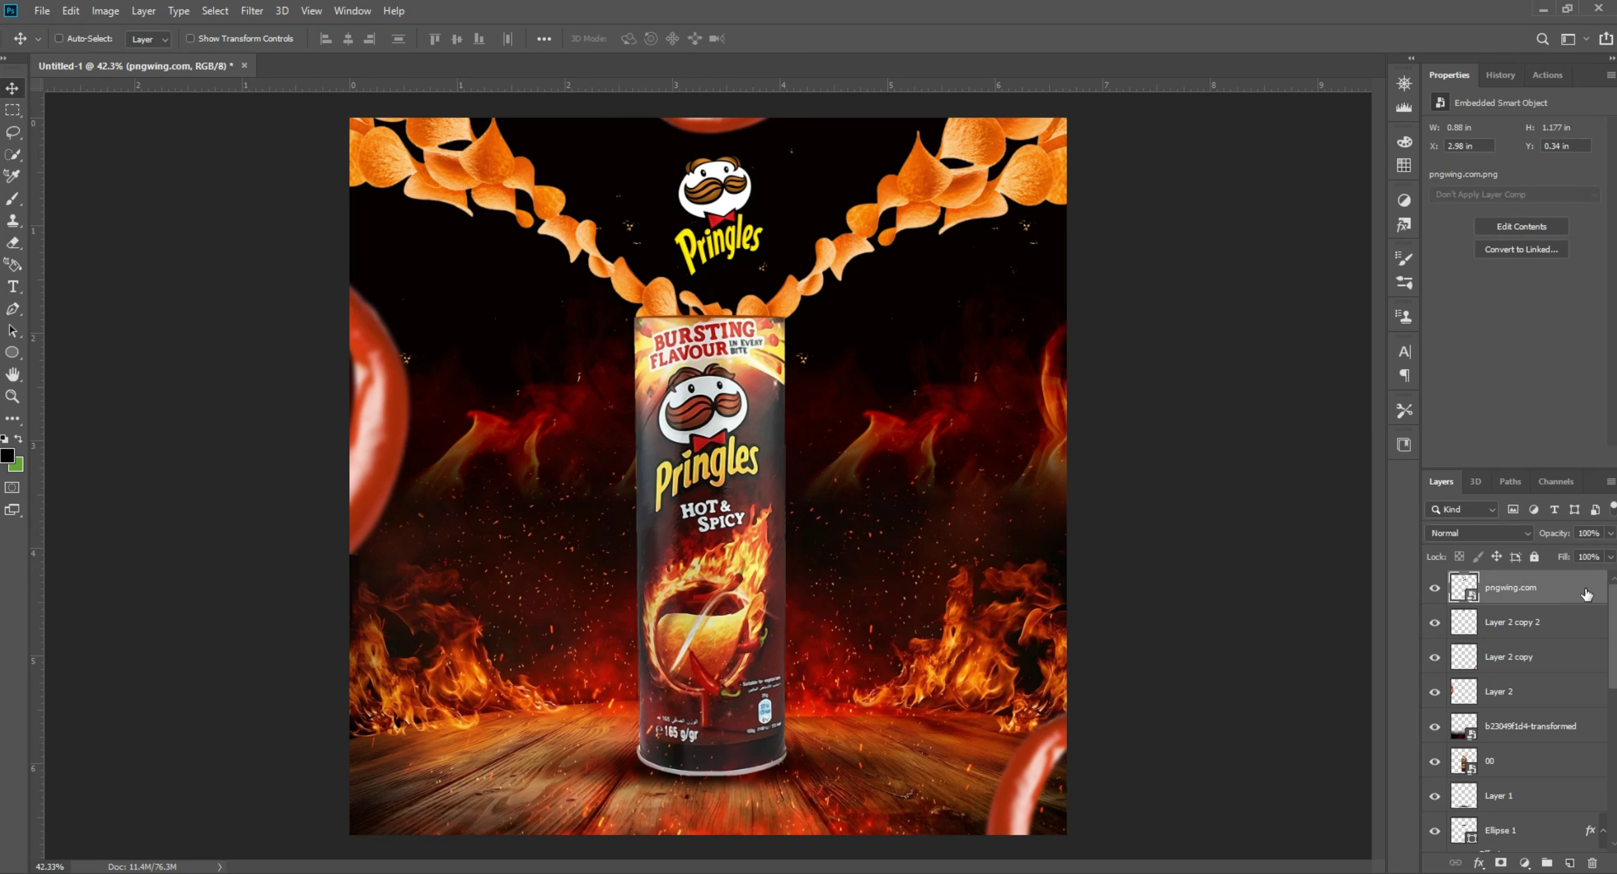
scroll(1531, 722, "down", 6)
left_click(1548, 808, "shift")
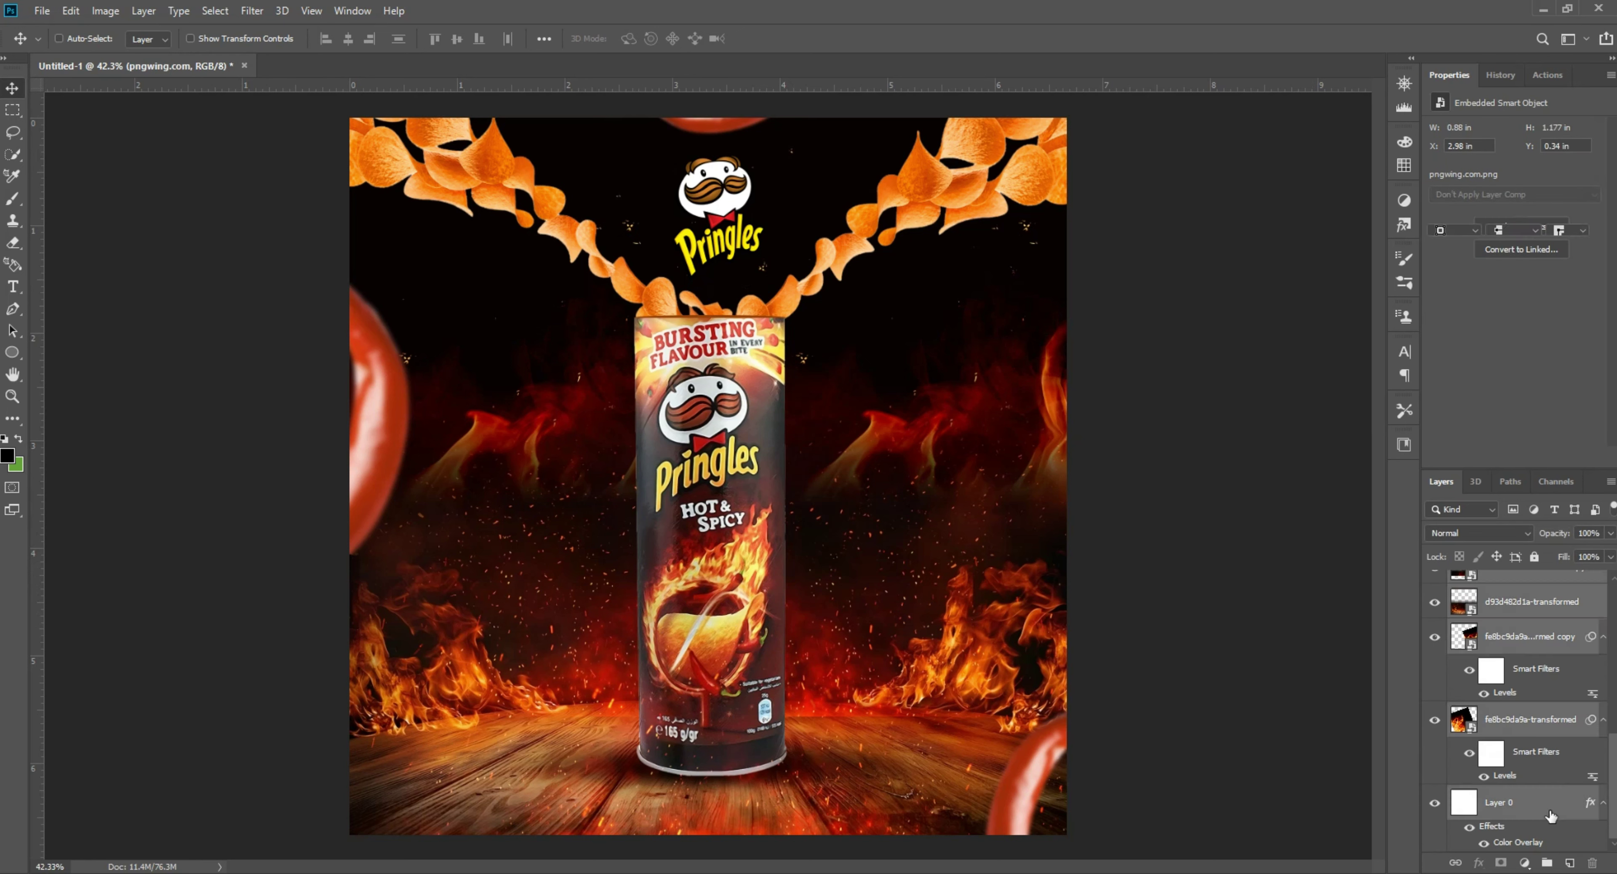
key("ctrl+alt+shift+e")
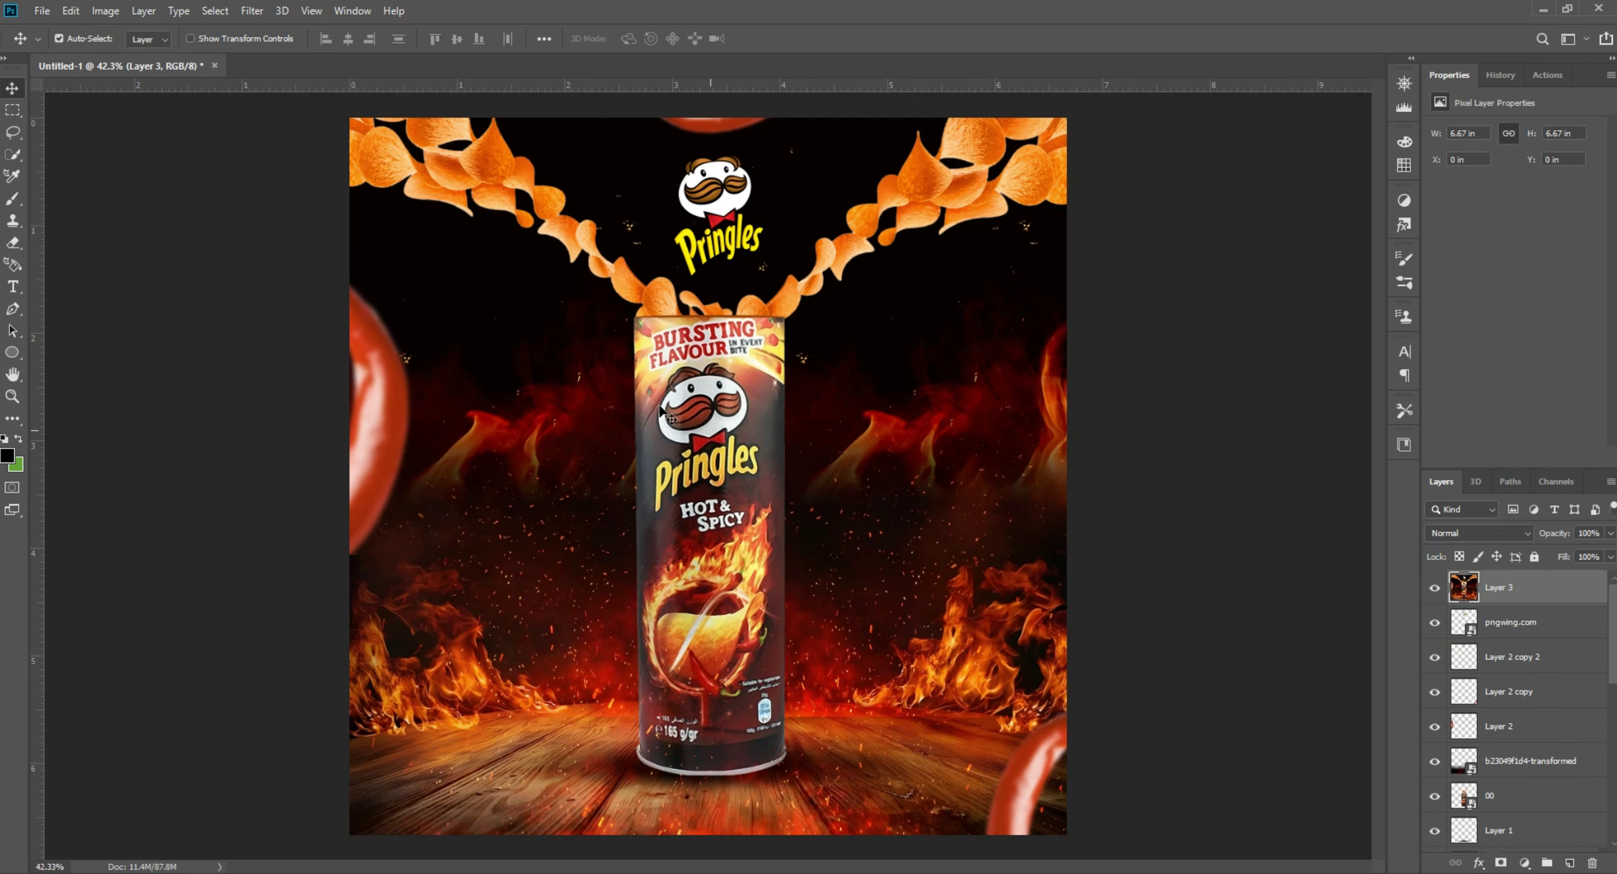
left_click(252, 11)
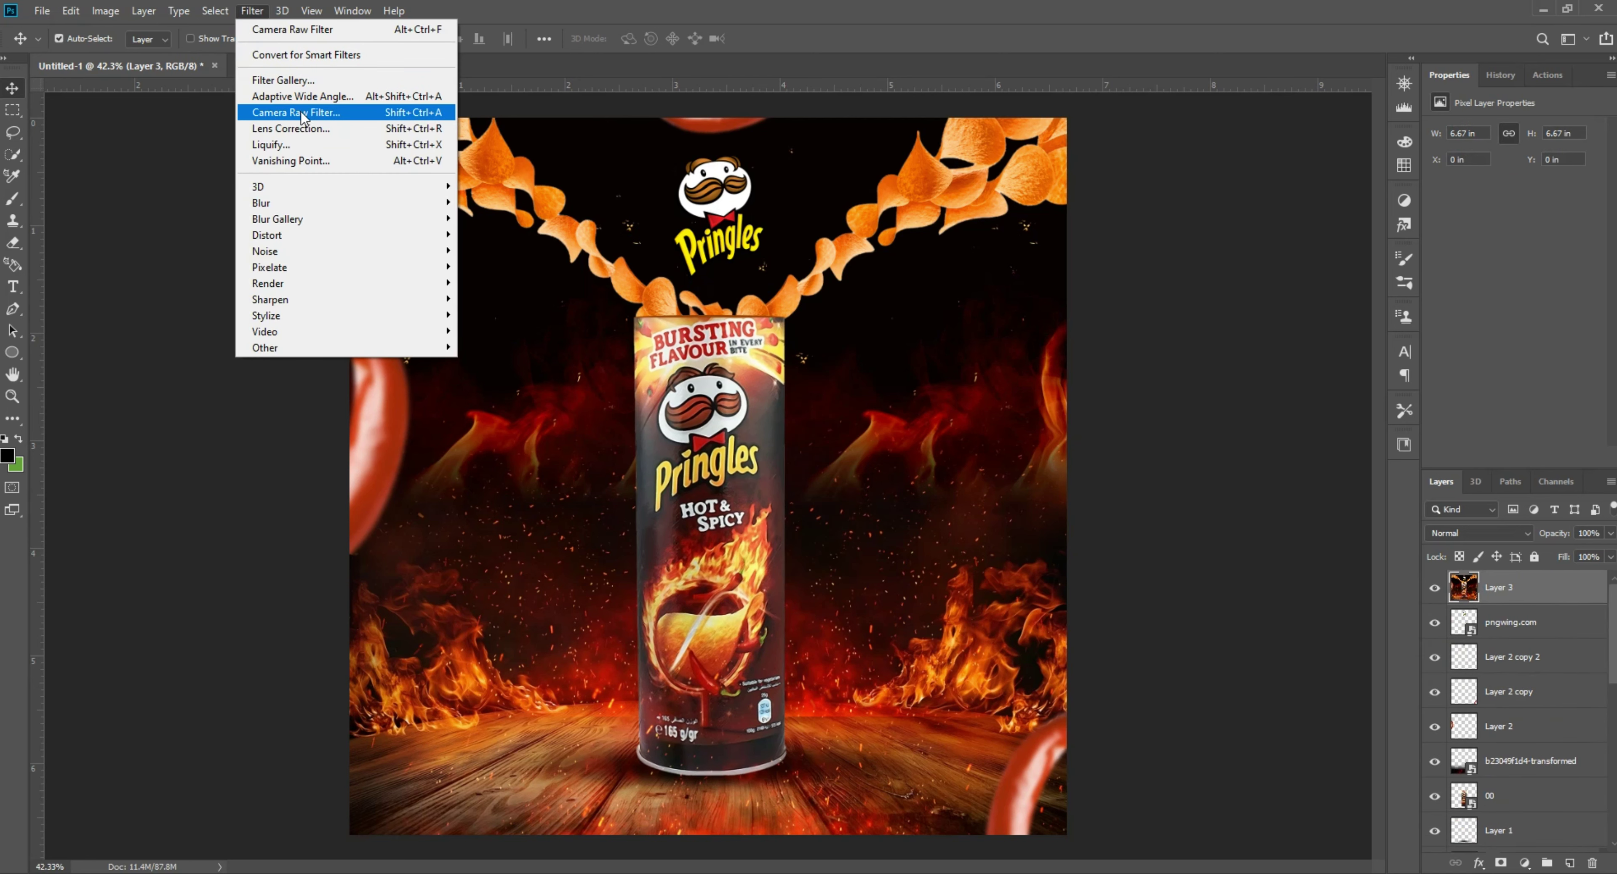
left_click(351, 113)
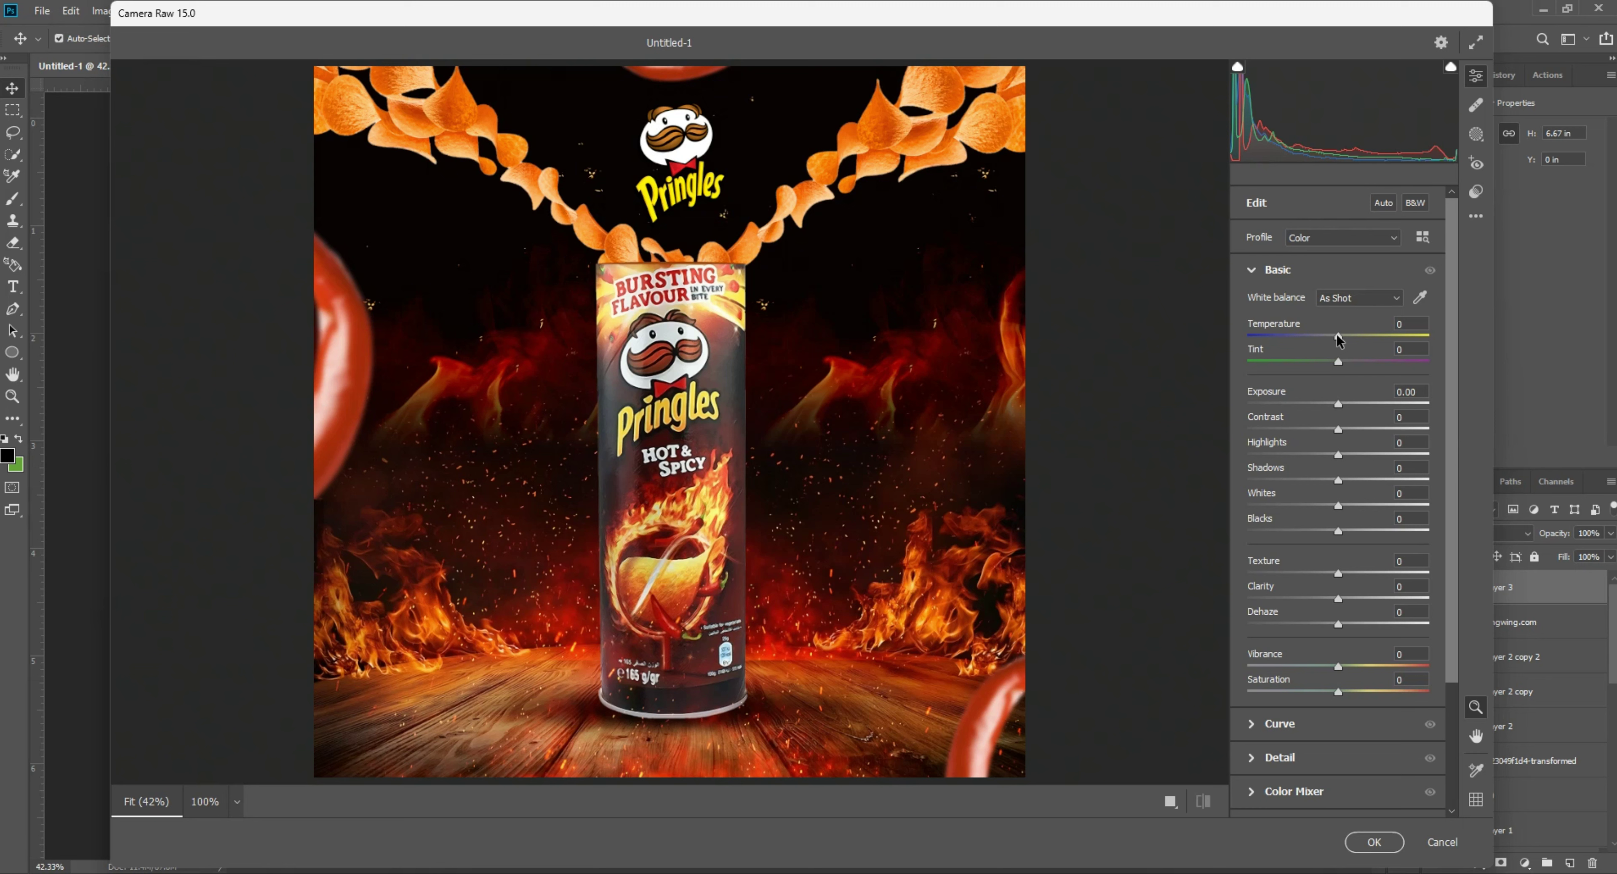
Set Temperature +10, Exposure +0.30, Whites +44 and Blacks -30 in the Camera Raw Basic panel
left_click_drag(1337, 339, 1347, 339)
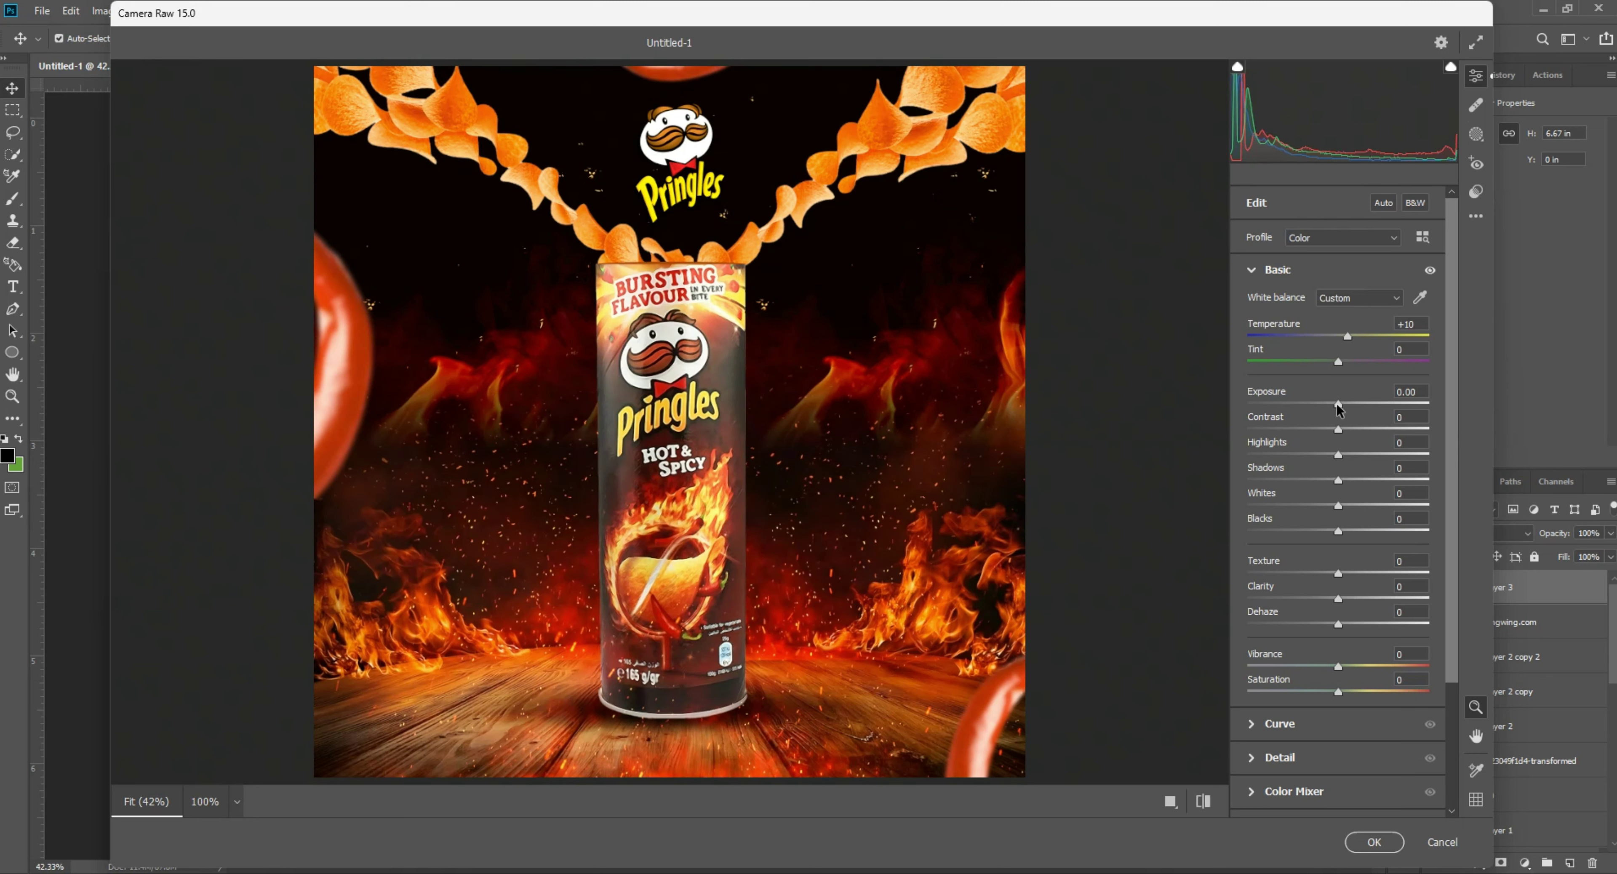
left_click_drag(1337, 408, 1307, 480)
left_click(807, 364)
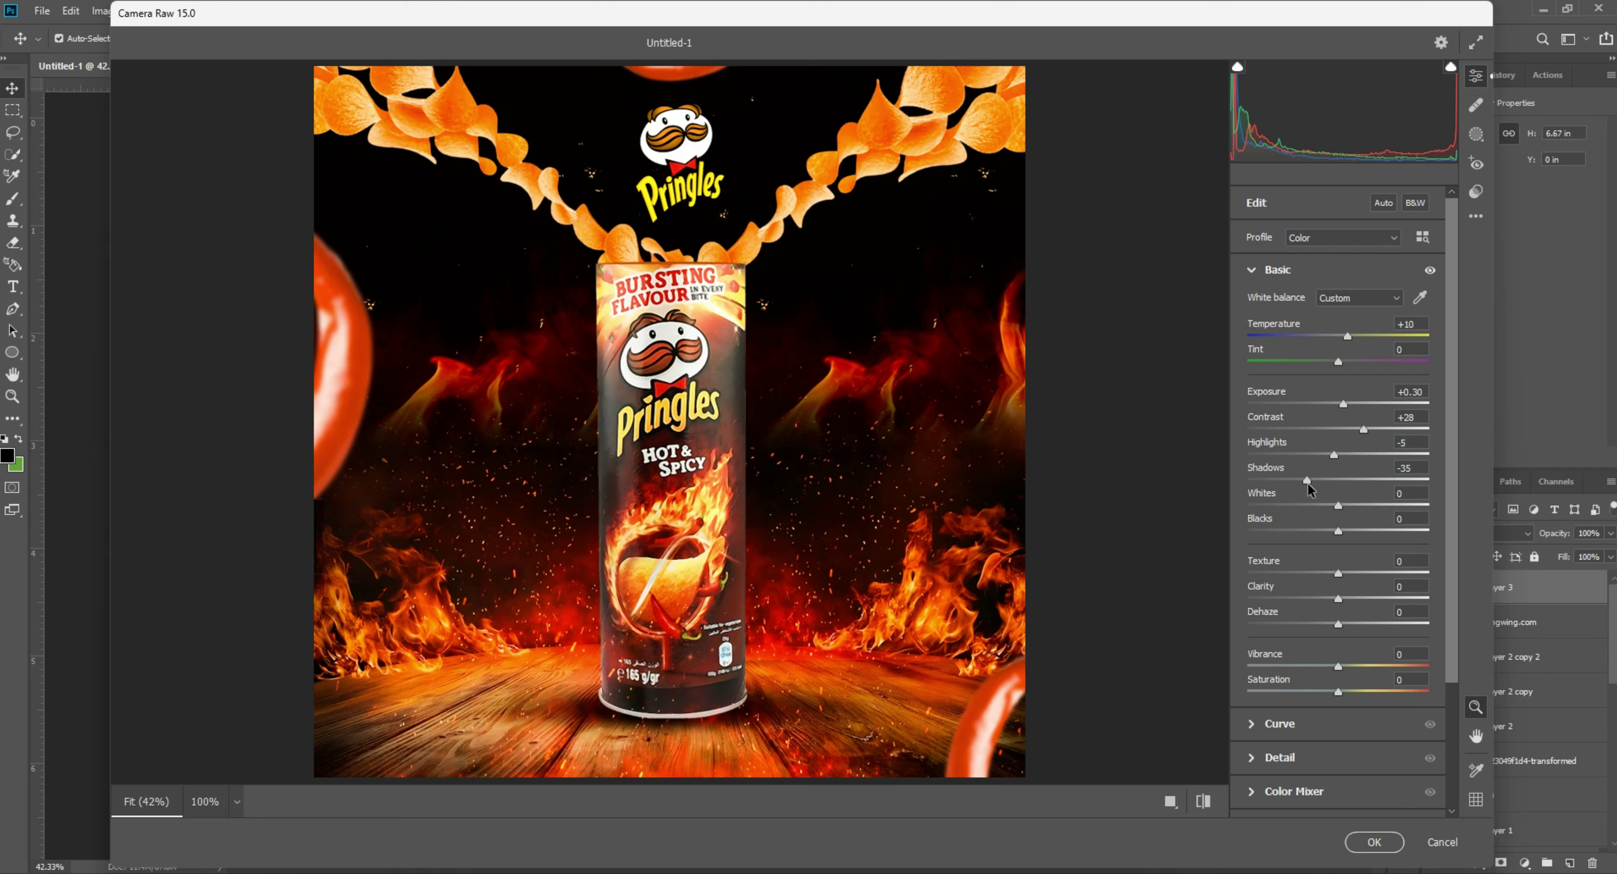
left_click(1358, 506)
left_click(1358, 530)
mouse_move(1358, 505)
left_mouse_down()
mouse_move(1377, 505)
mouse_move(1315, 531)
left_mouse_up()
Set Blacks -14, reset Whites, raise Texture +23, Clarity +23, Dehaze +25, and apply the grade
scroll(1358, 535, "down", 5)
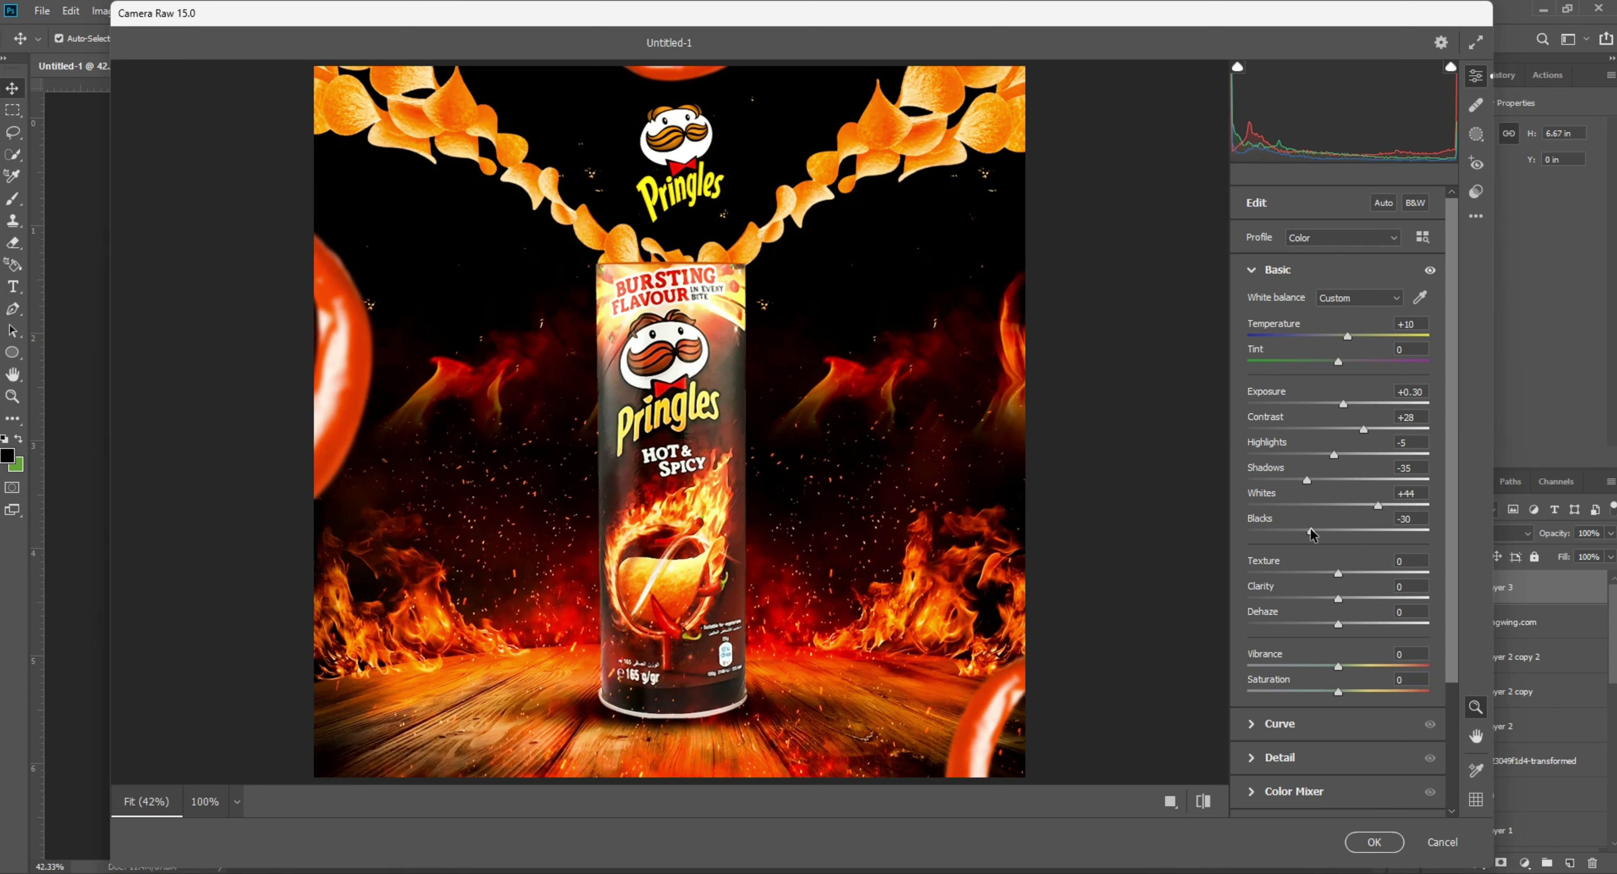
left_click_drag(1311, 532, 1326, 533)
double_click(1377, 506)
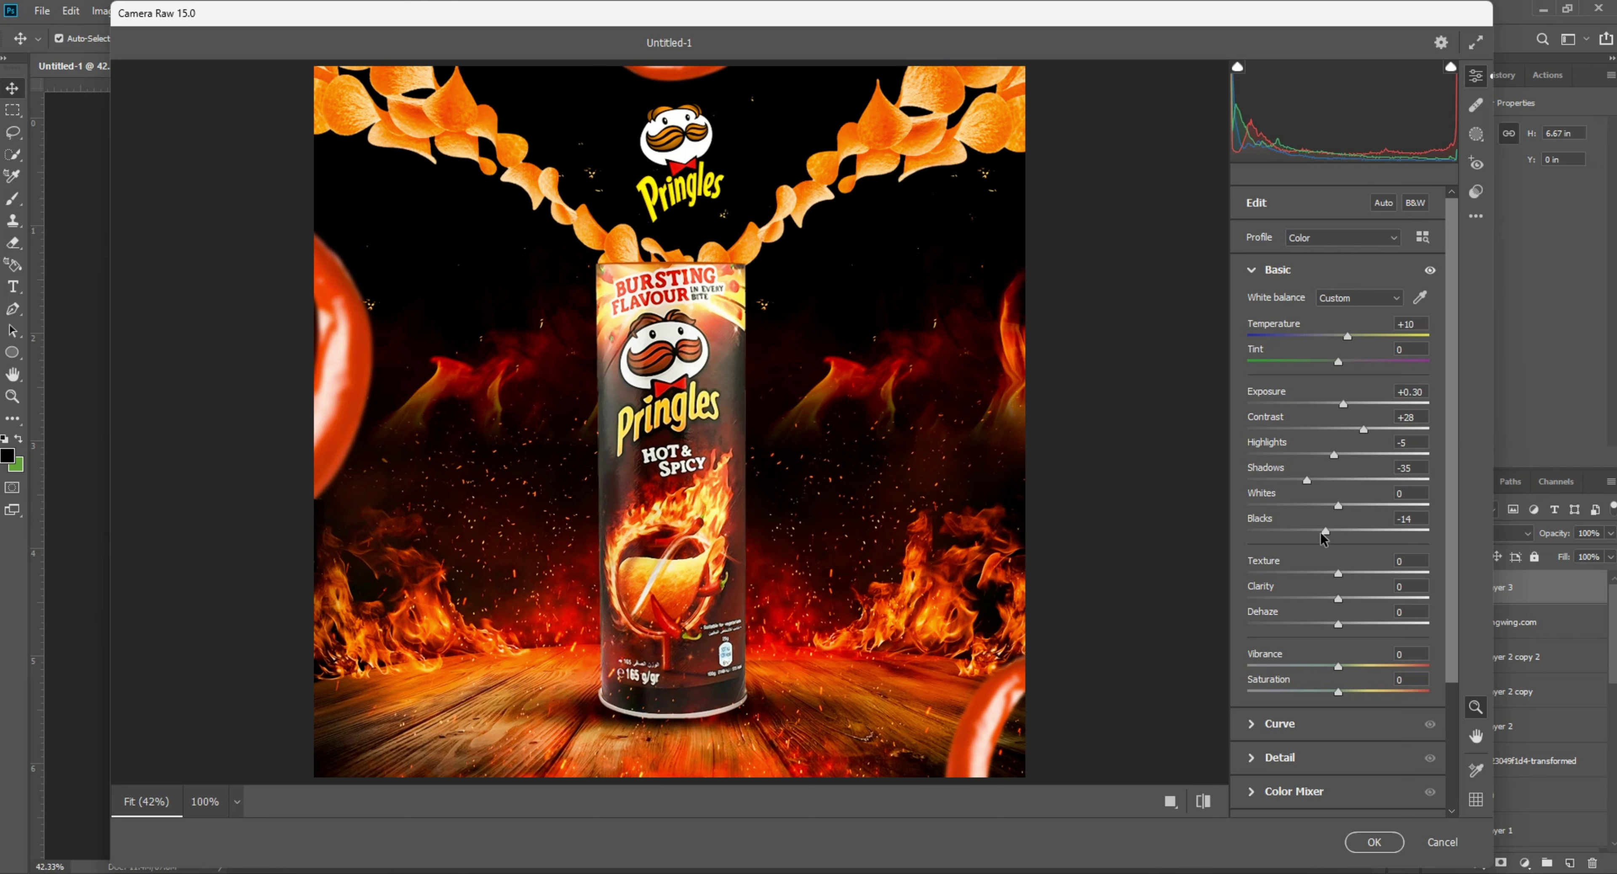
left_click_drag(1338, 574, 1359, 574)
scroll(1338, 597, "up", 10)
scroll(1361, 625, "up", 10)
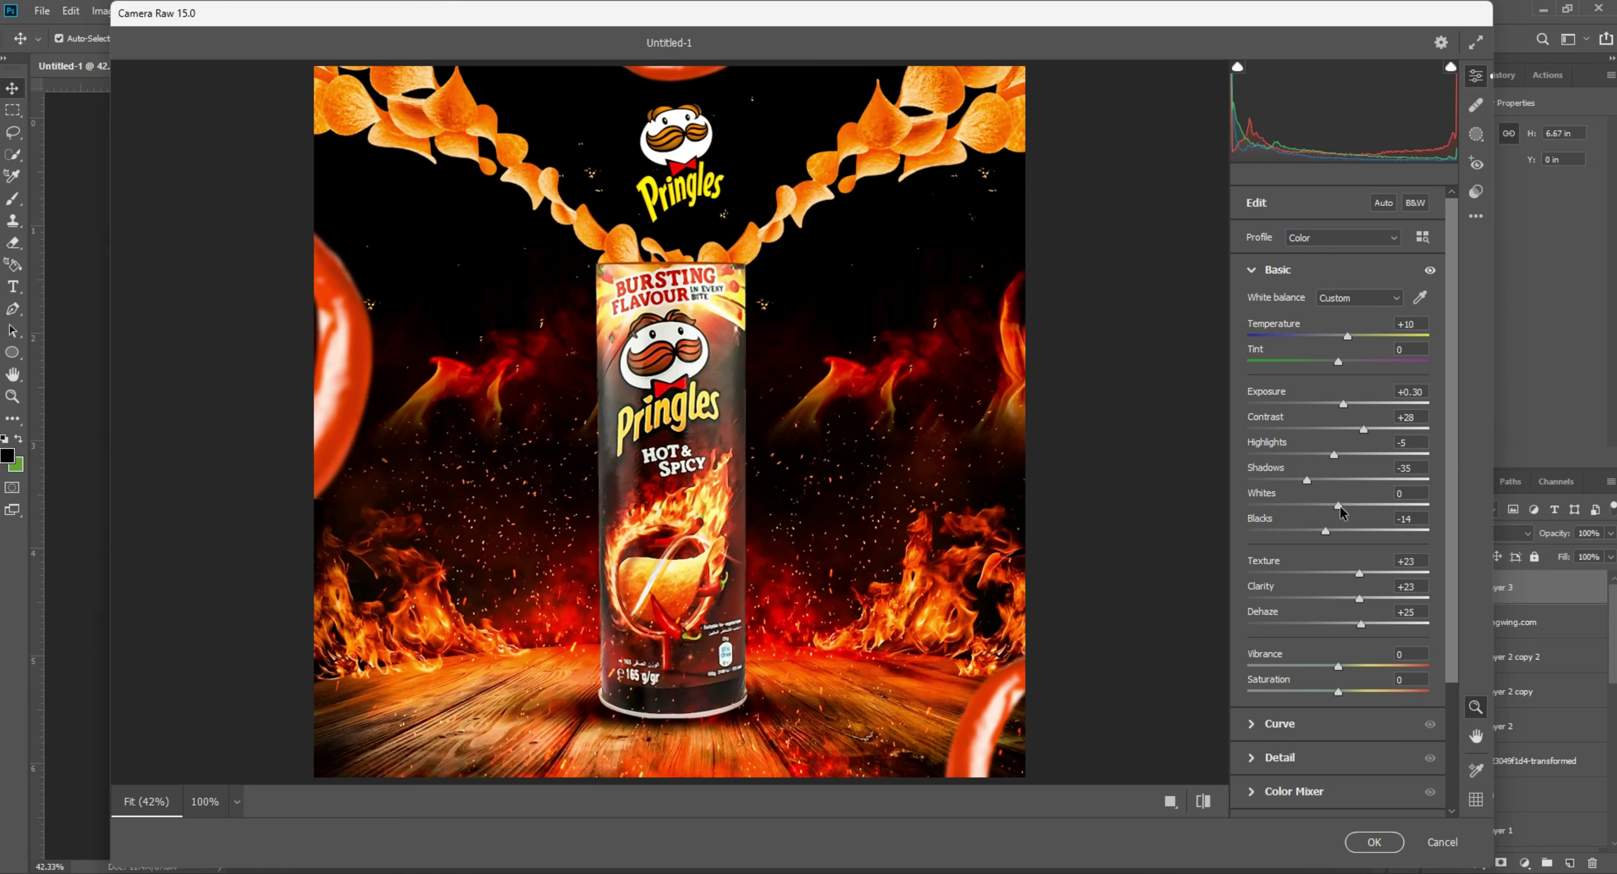
scroll(1340, 511, "down", 15)
scroll(1304, 506, "up", 15)
left_click(1379, 849)
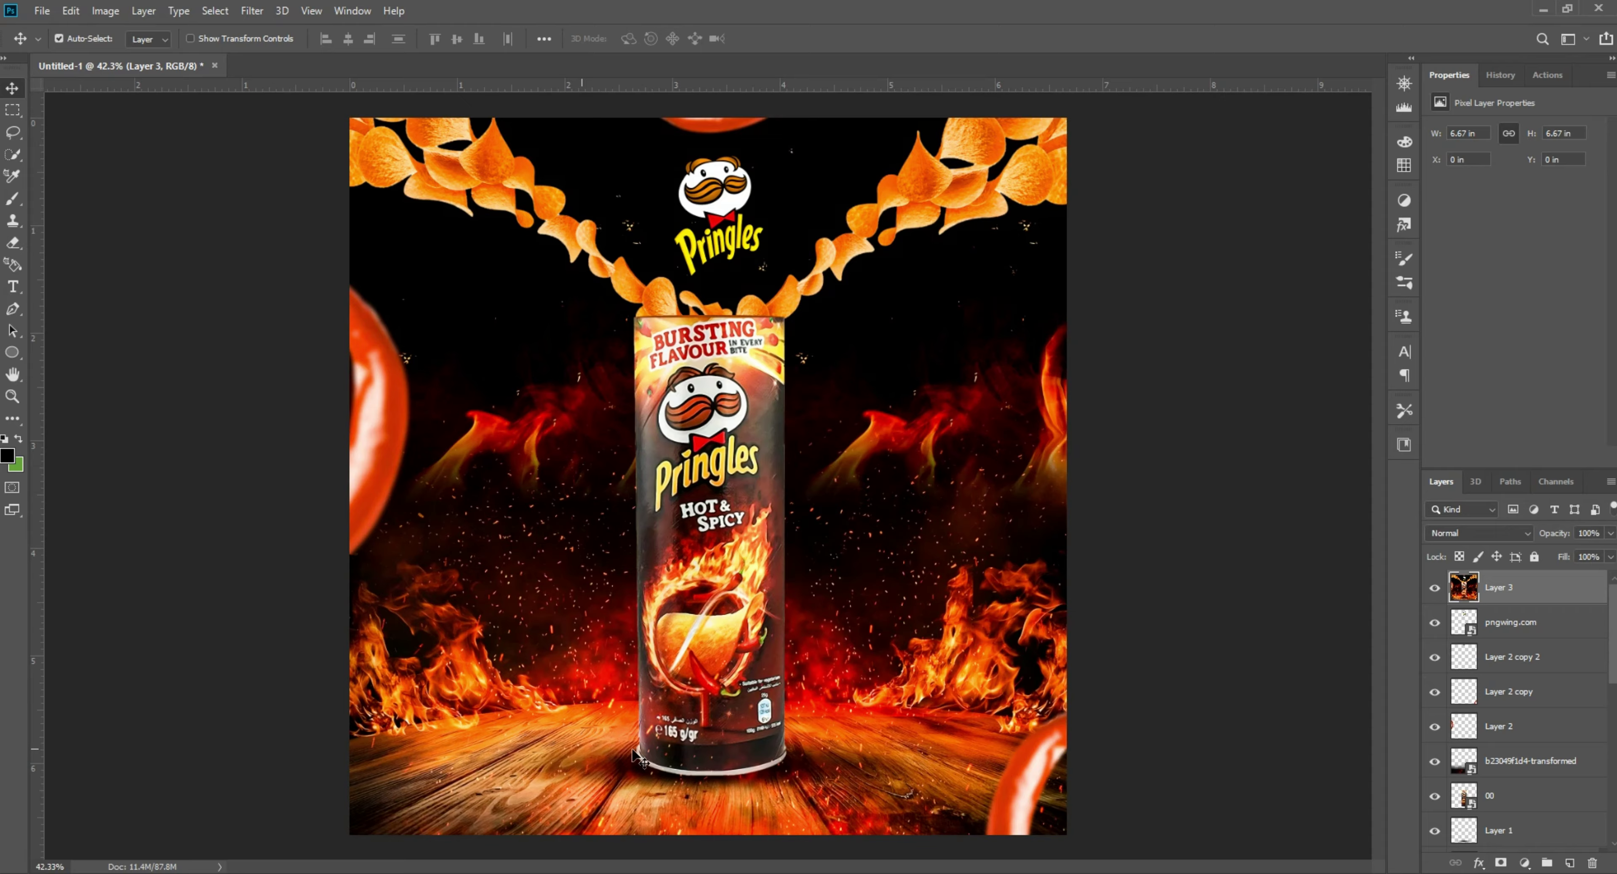
left_click_drag(1248, 731, 477, 169)
left_click(1107, 380)
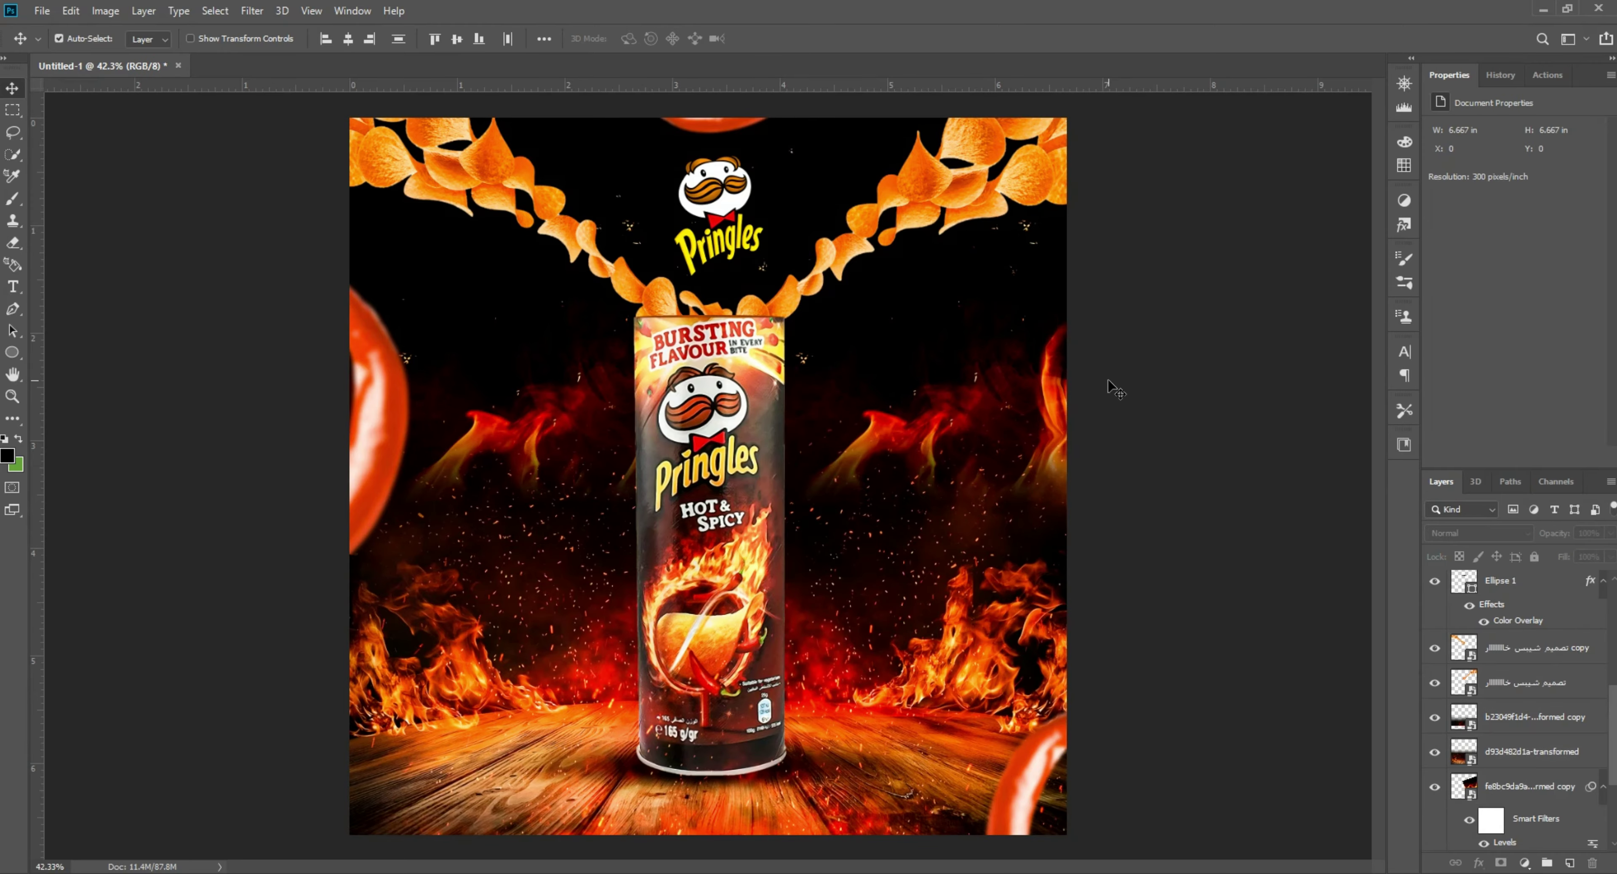
scroll(756, 547, "up", 1)
scroll(754, 547, "down", 1)
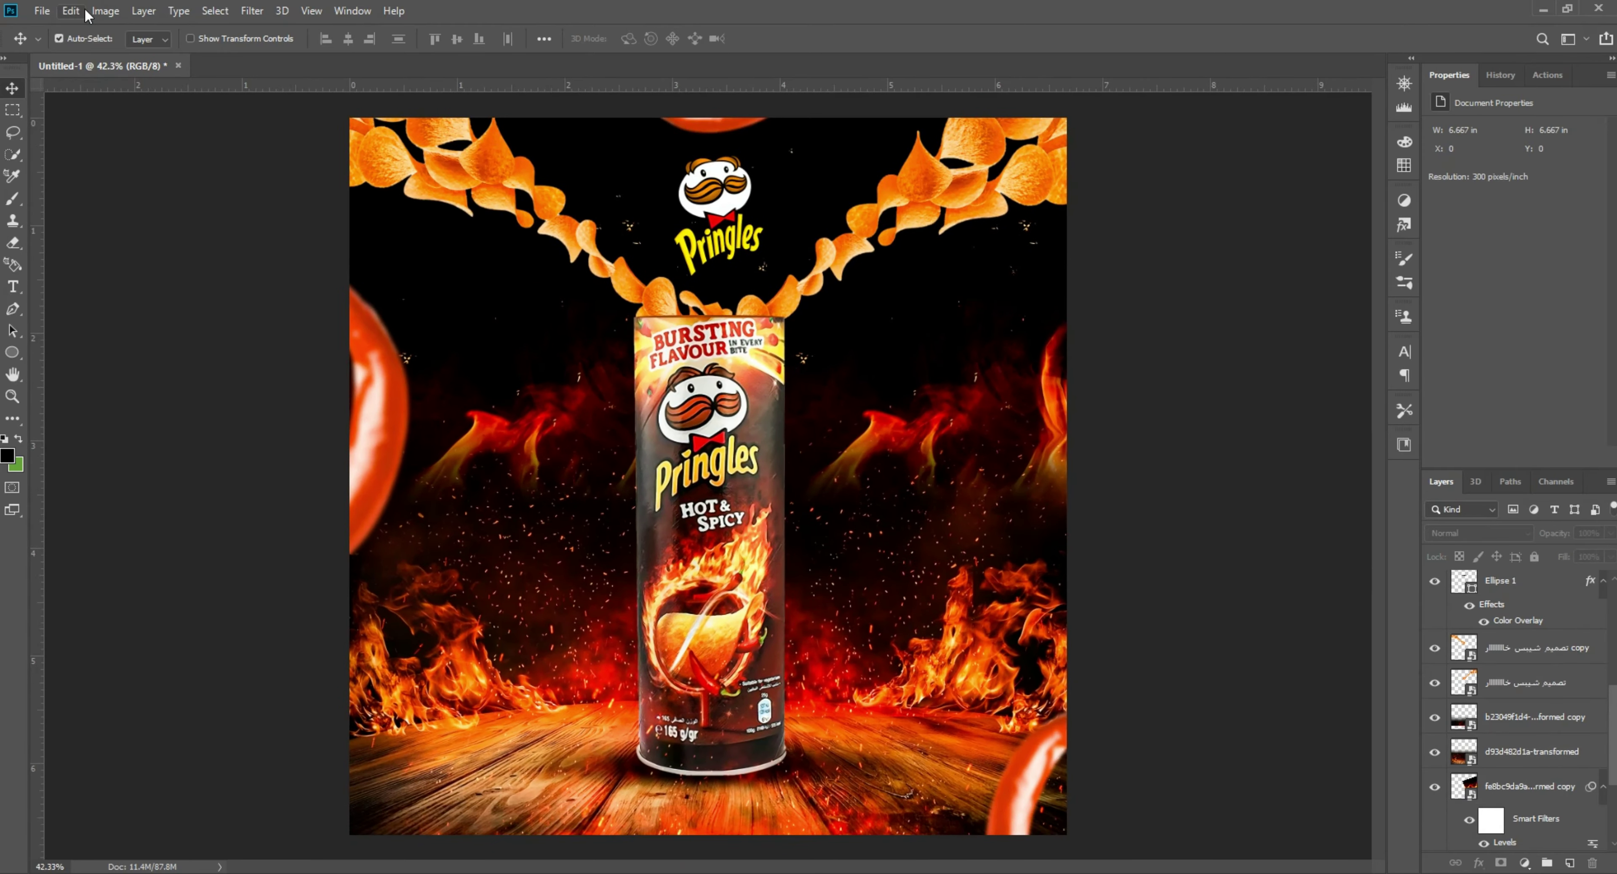